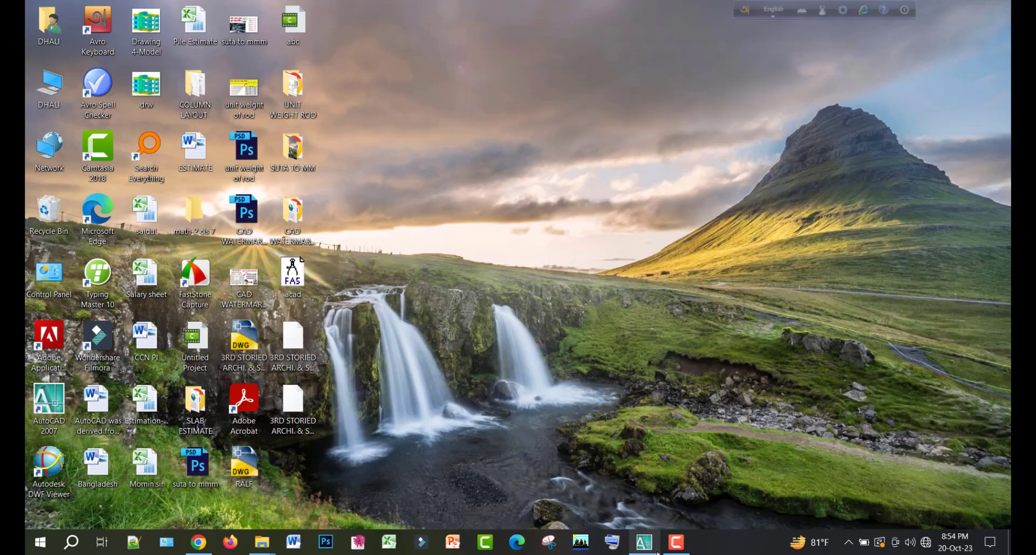
# Switch to AutoCAD and examine the column layout plan alongside the floor plan and the column schedule
pyautogui.click(655, 546)
pyautogui.scroll(6, 502, 194)
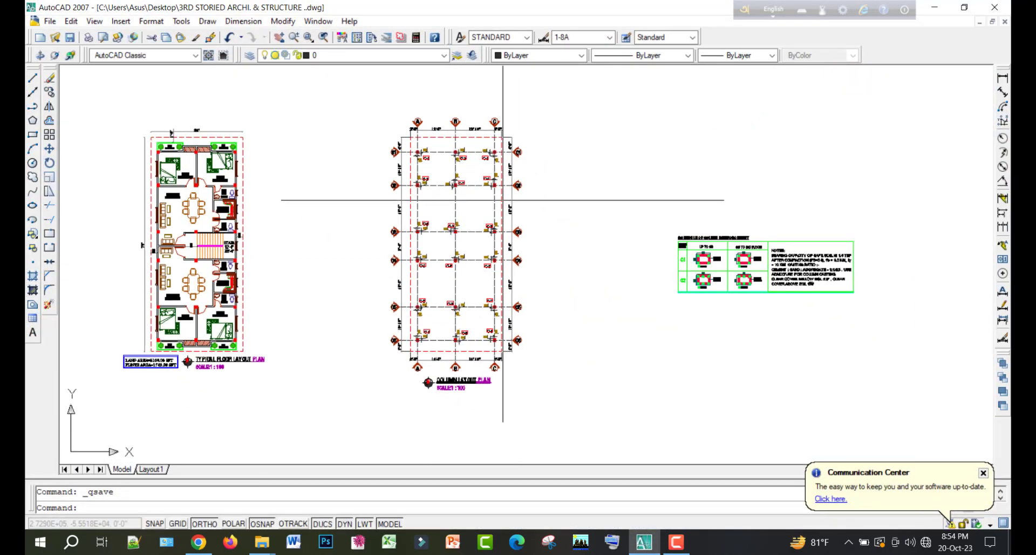
pyautogui.scroll(-4, 351, 259)
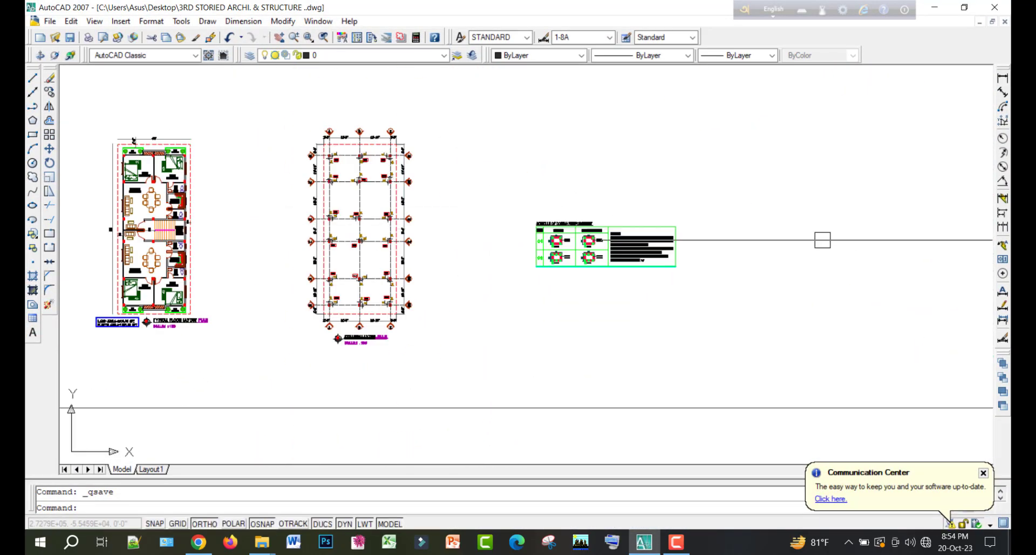
pyautogui.scroll(6, 351, 155)
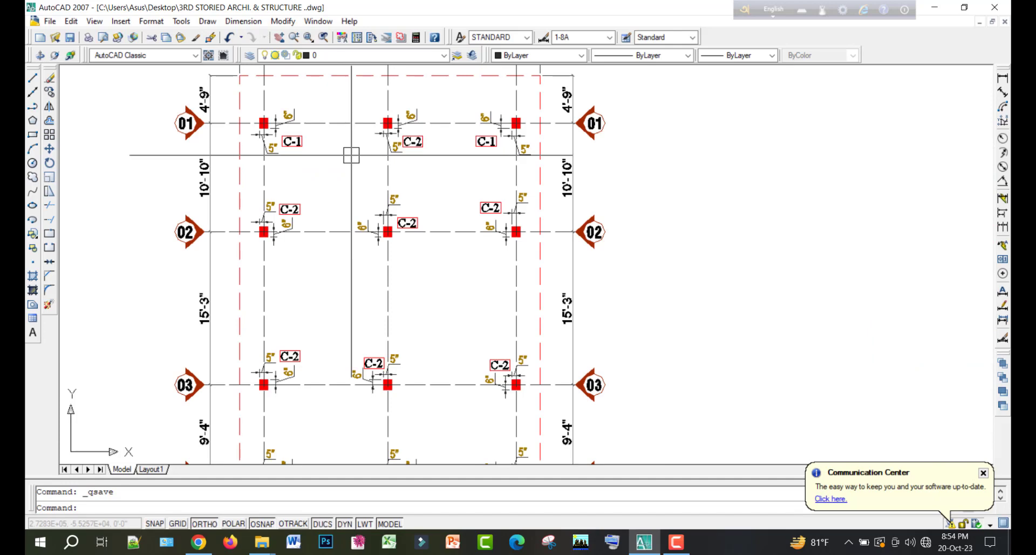
pyautogui.scroll(-6, 351, 155)
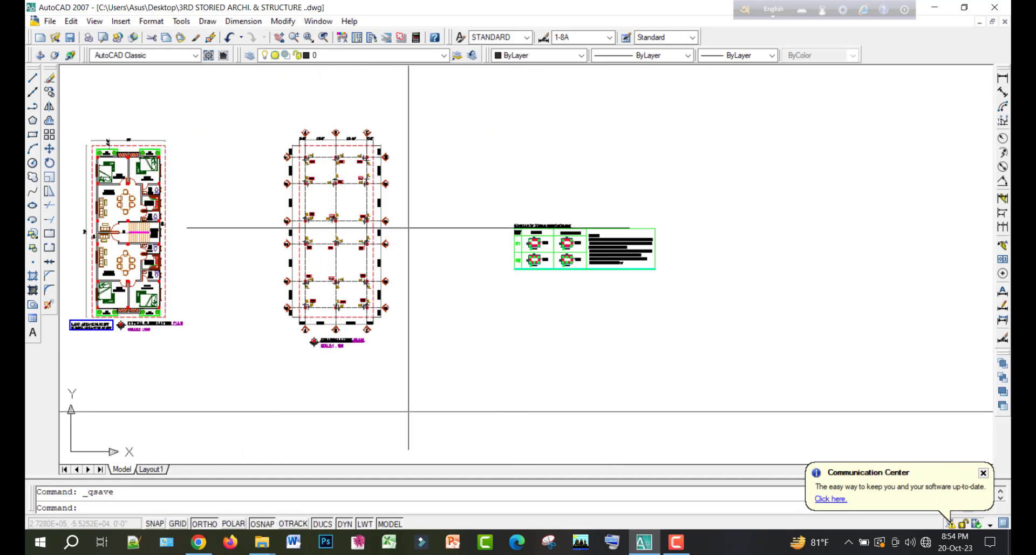
pyautogui.scroll(-2, 303, 121)
# Copy the whole column layout plan, including its title, to the empty space right of the column schedule table
pyautogui.click(291, 113)
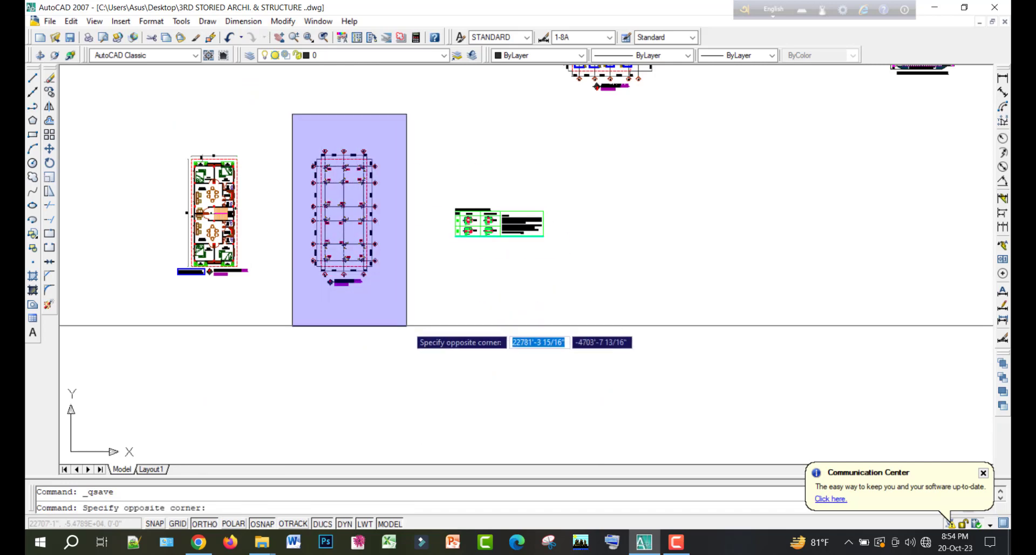
pyautogui.click(410, 296)
pyautogui.write('CO')
pyautogui.press('Return')
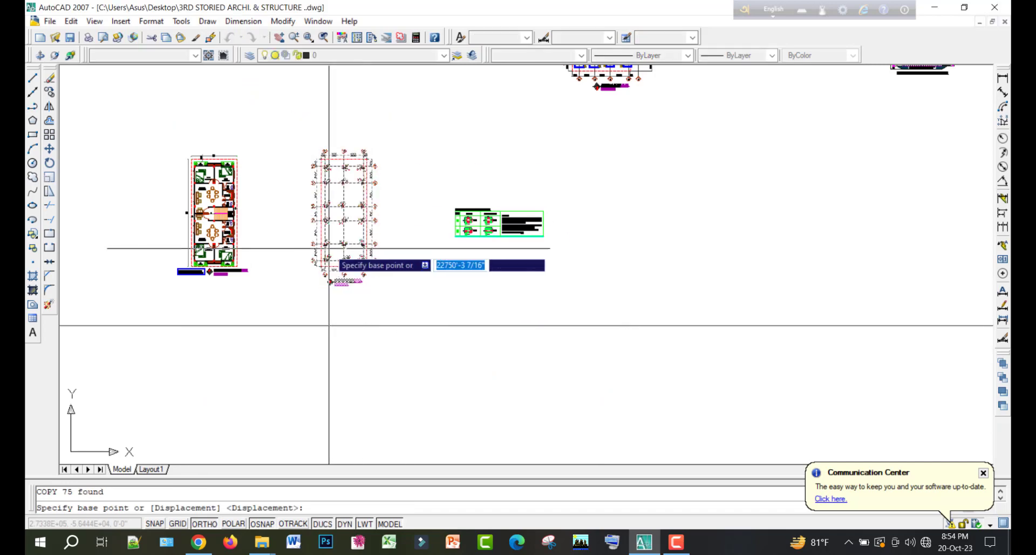
pyautogui.click(326, 246)
pyautogui.moveTo(704, 254); pyautogui.dragTo(549, 250, button='middle')
pyautogui.click(659, 235)
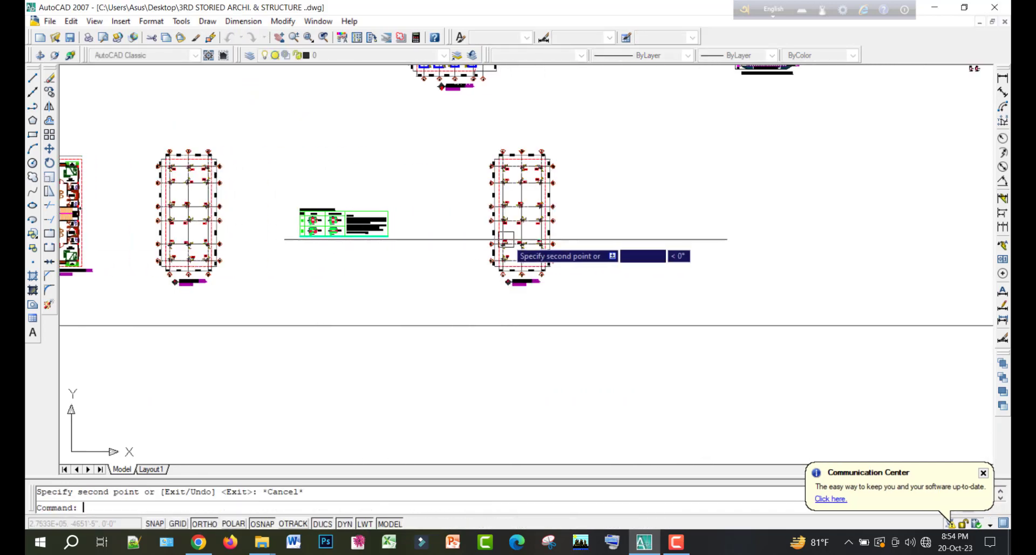
pyautogui.press('Return')
# Move the copied column layout plan slightly closer to the column schedule table
pyautogui.scroll(2, 453, 194)
pyautogui.click(437, 110)
pyautogui.click(690, 376)
pyautogui.write('m')
pyautogui.press('Return')
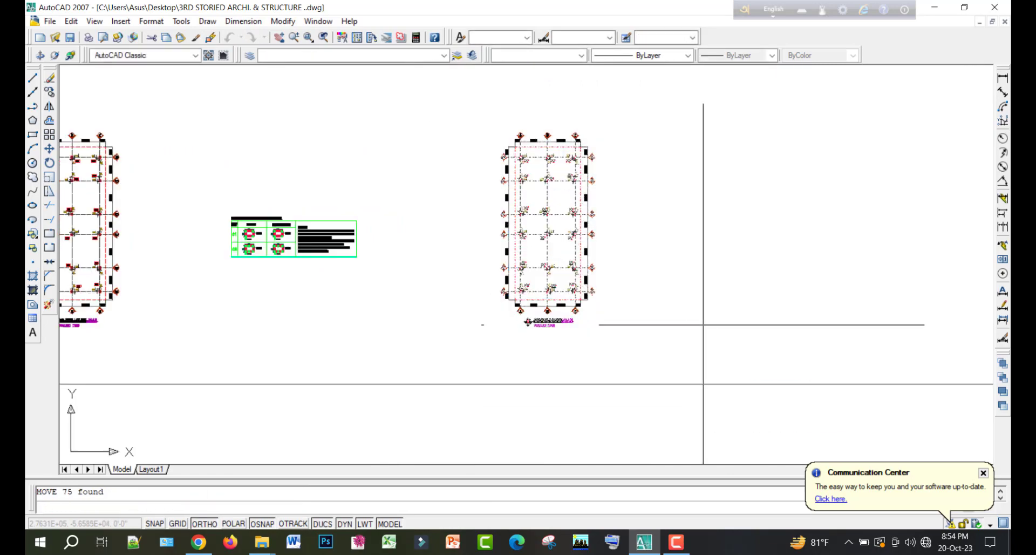
pyautogui.click(688, 323)
pyautogui.click(664, 322)
# Delete the column tags and column size dimensions along grid rows 01 and 02 of the copied plan
pyautogui.scroll(3, 569, 170)
pyautogui.moveTo(571, 170); pyautogui.dragTo(565, 227, button='middle')
pyautogui.scroll(-5, 329, 155)
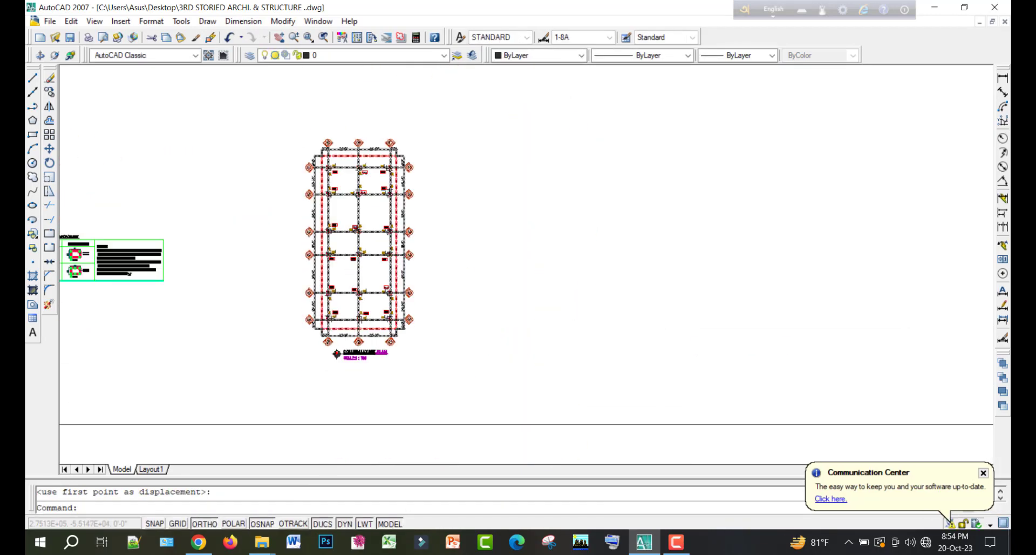
pyautogui.scroll(7, 354, 138)
pyautogui.scroll(-5, 366, 135)
pyautogui.press('Escape')
pyautogui.click(219, 114)
pyautogui.click(478, 250)
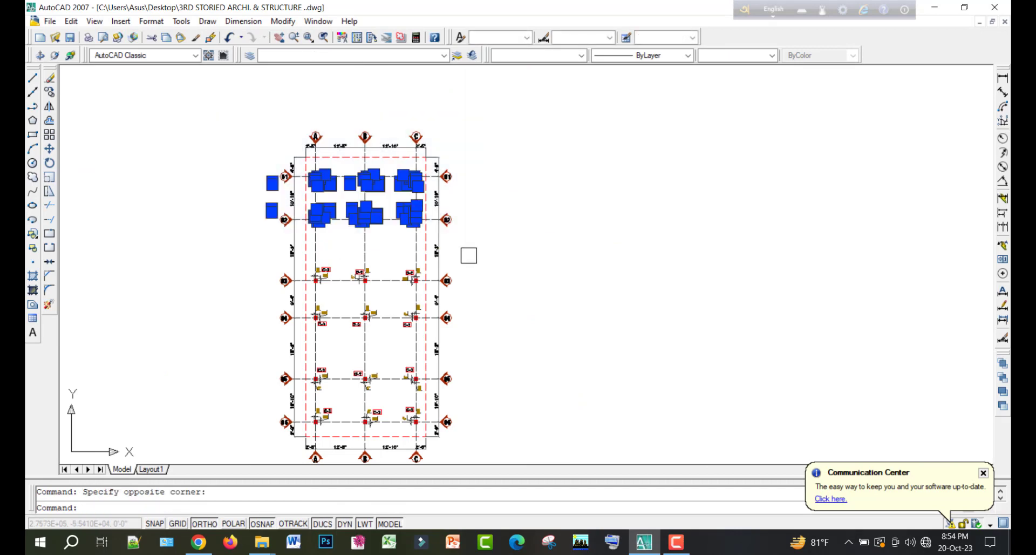
pyautogui.press('Delete')
# Delete the remaining column tags and size dimensions along grid rows 03 to 06 of the copied plan
pyautogui.moveTo(399, 226); pyautogui.dragTo(410, 197, button='middle')
pyautogui.click(196, 166)
pyautogui.click(599, 326)
pyautogui.press('Delete')
pyautogui.moveTo(464, 297); pyautogui.dragTo(479, 164, button='middle')
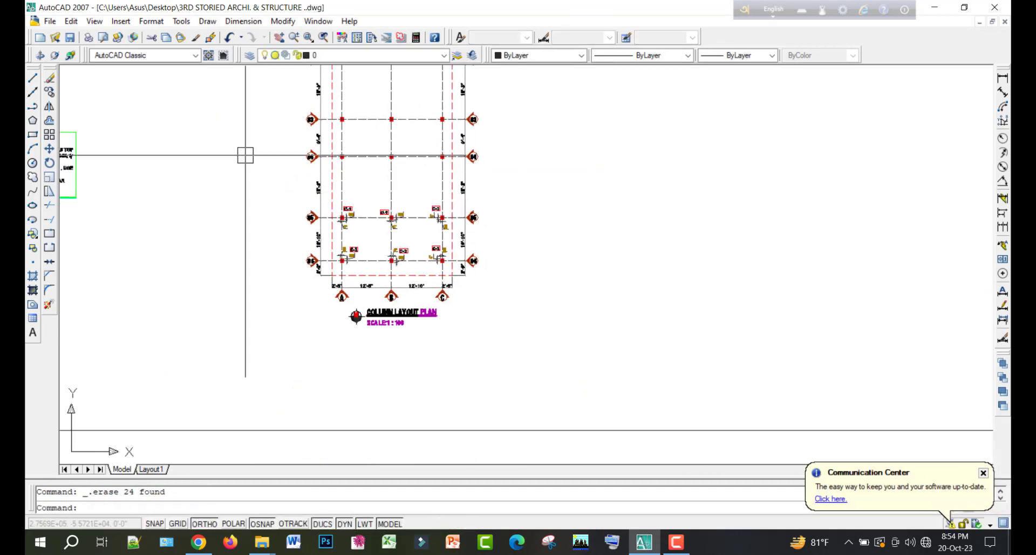
pyautogui.click(227, 140)
pyautogui.click(628, 271)
pyautogui.press('Delete')
pyautogui.moveTo(445, 210); pyautogui.dragTo(458, 339, button='middle')
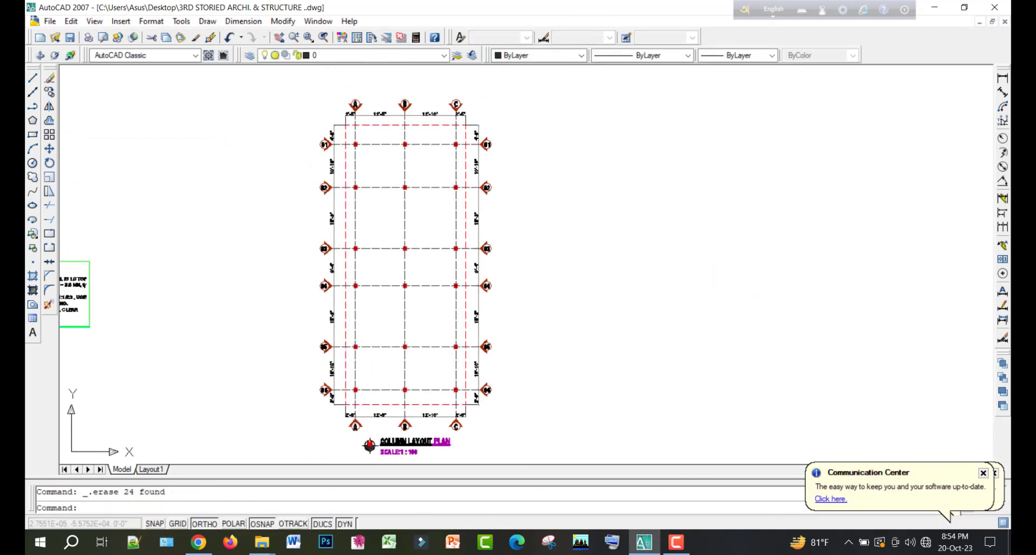
# Draw a 4' by 4' rectangle in the empty space right of the copied plan's upper part
pyautogui.scroll(5, 384, 91)
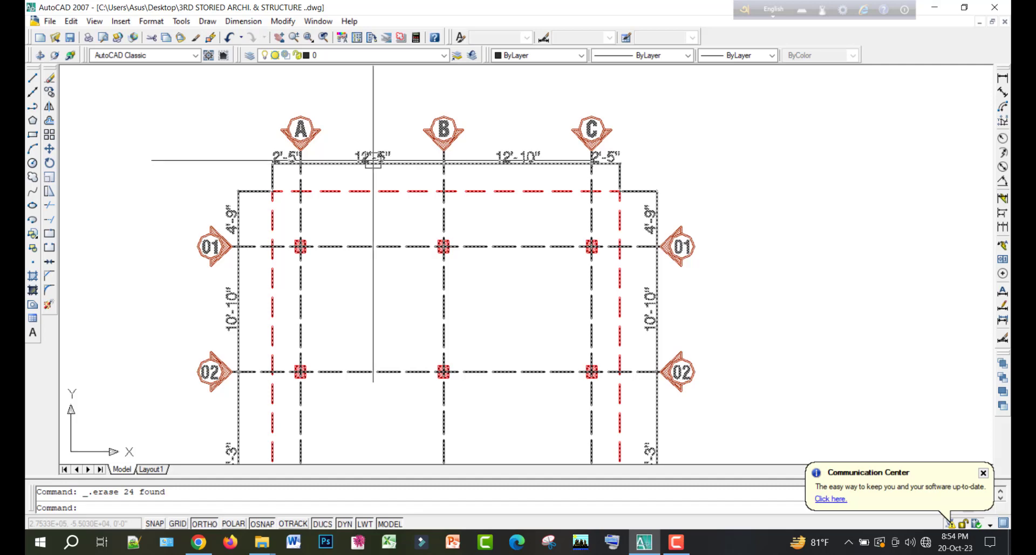
pyautogui.scroll(-8, 373, 160)
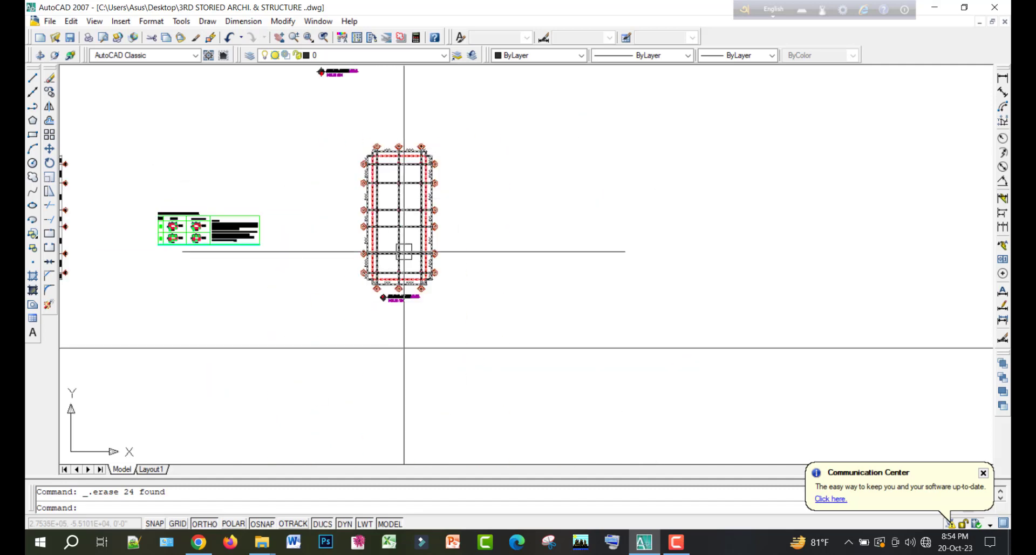
pyautogui.scroll(5, 403, 249)
pyautogui.press('Escape')
pyautogui.moveTo(385, 220); pyautogui.dragTo(295, 361, button='middle')
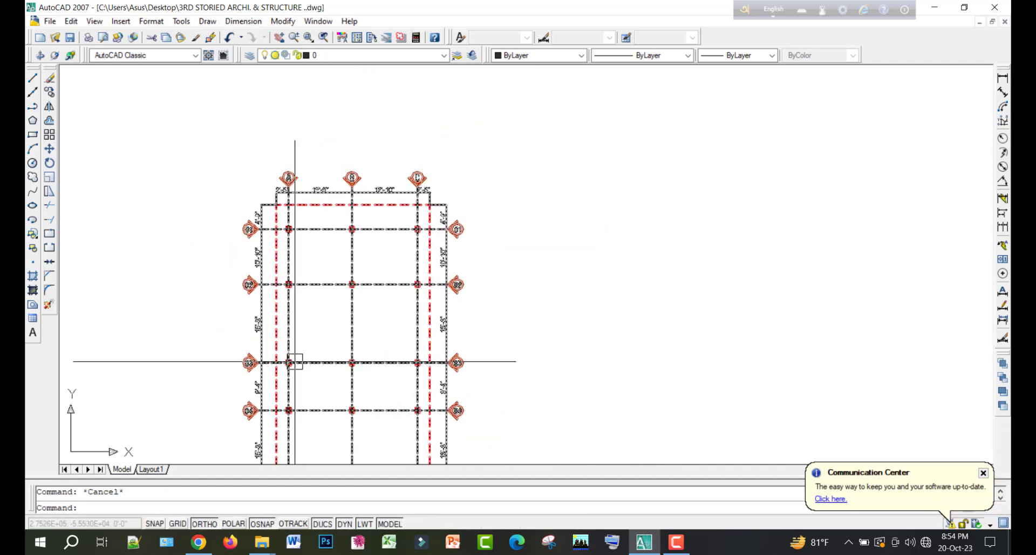
pyautogui.write('REC')
pyautogui.press('Return')
pyautogui.moveTo(544, 225); pyautogui.dragTo(425, 271, button='middle')
pyautogui.click(420, 257)
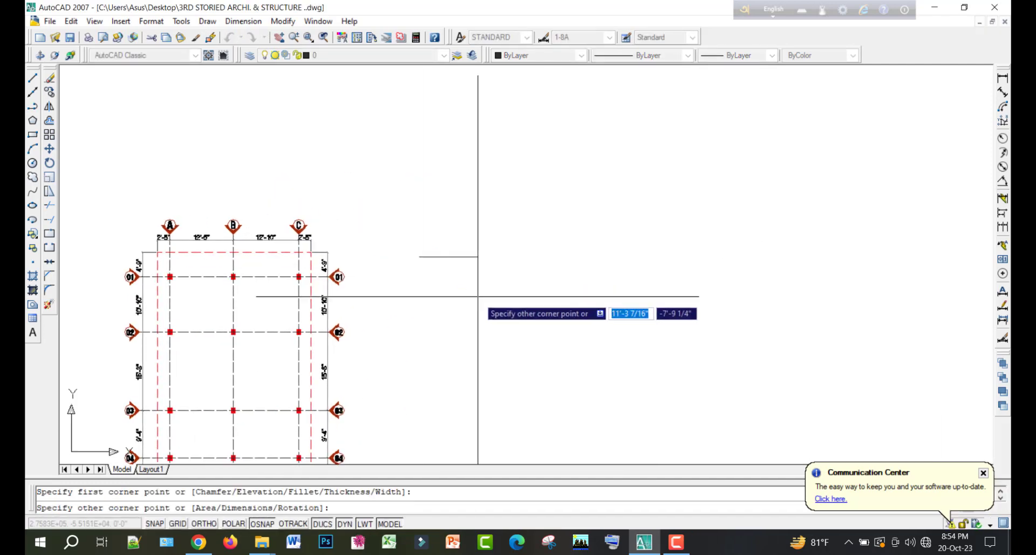
pyautogui.write("4'")
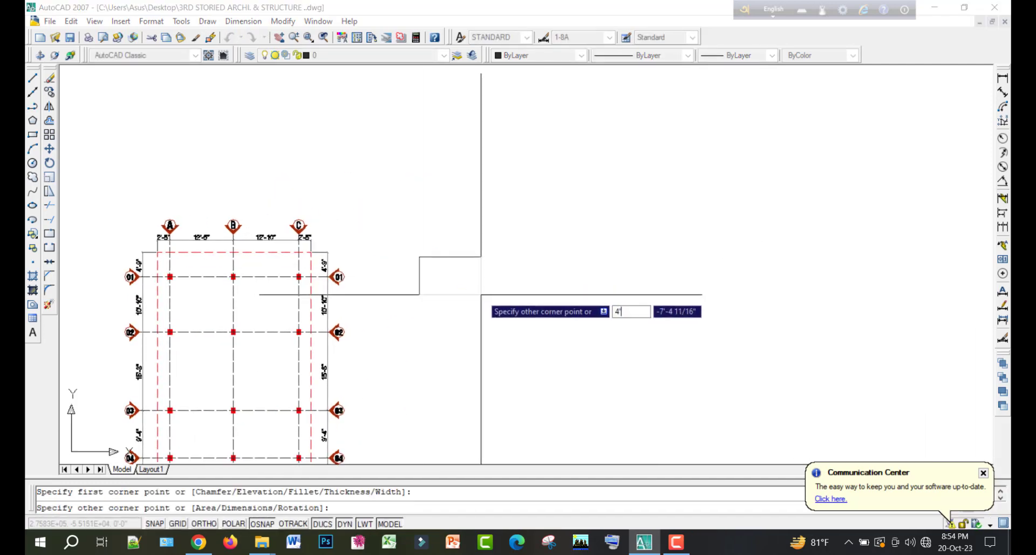
pyautogui.press('Tab')
pyautogui.write("4'")
pyautogui.press('Return')
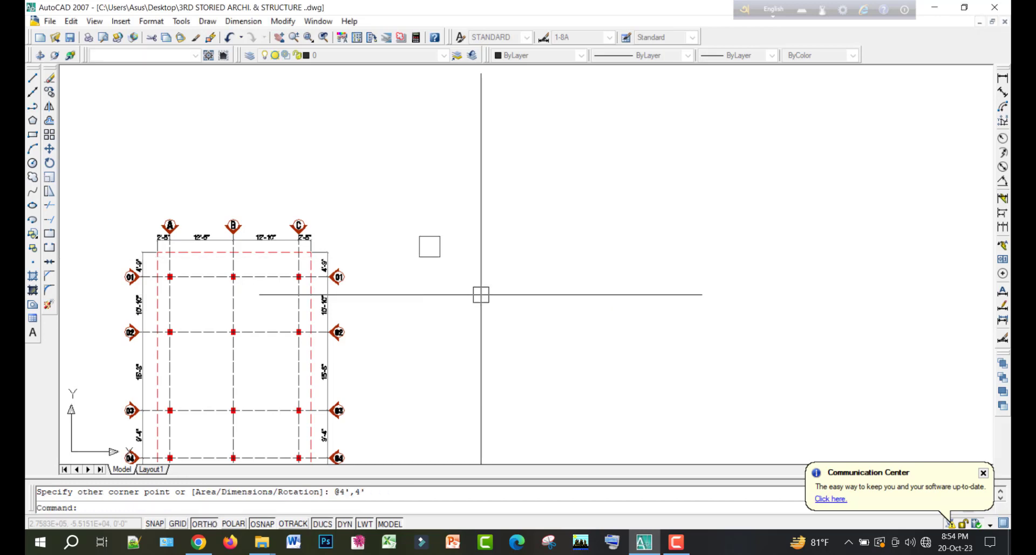
# Change the colour of the 4' square to Blue and deselect it
pyautogui.scroll(5, 442, 242)
pyautogui.click(449, 249)
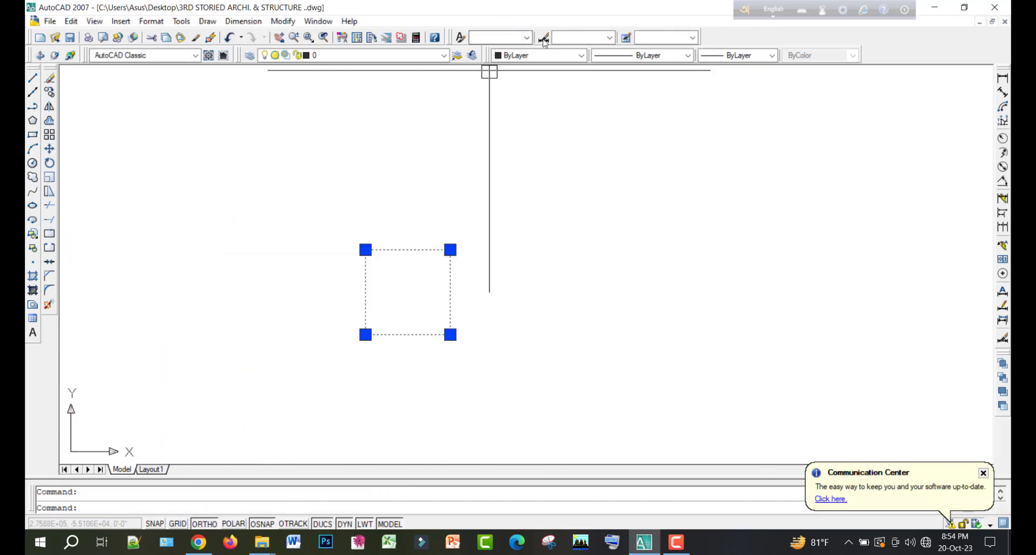
pyautogui.click(542, 56)
pyautogui.click(519, 130)
pyautogui.press('Escape')
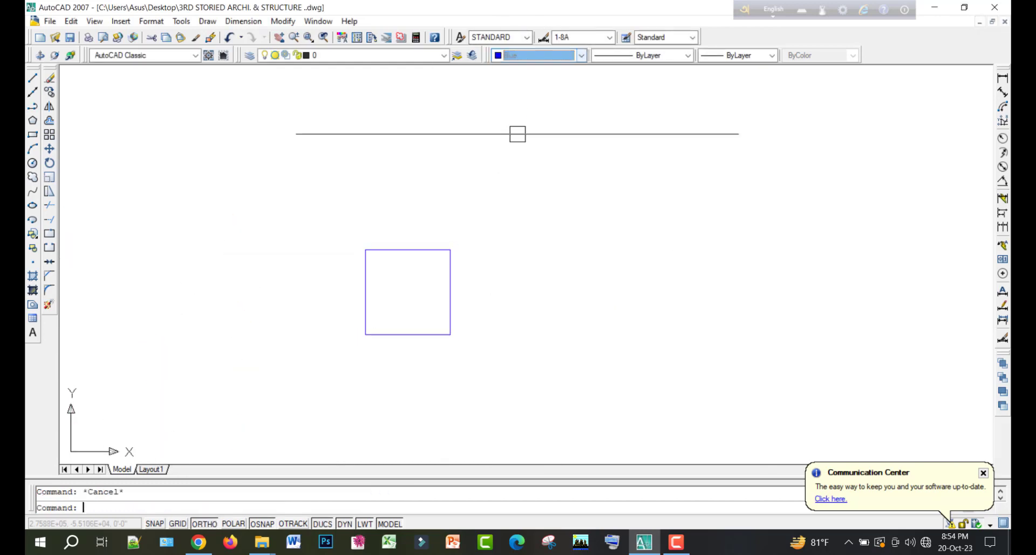
# Check the lengths of the blue square's right and bottom sides with linear dimensions, without placing them
pyautogui.moveTo(516, 132); pyautogui.dragTo(510, 44, button='middle')
pyautogui.click(1003, 78)
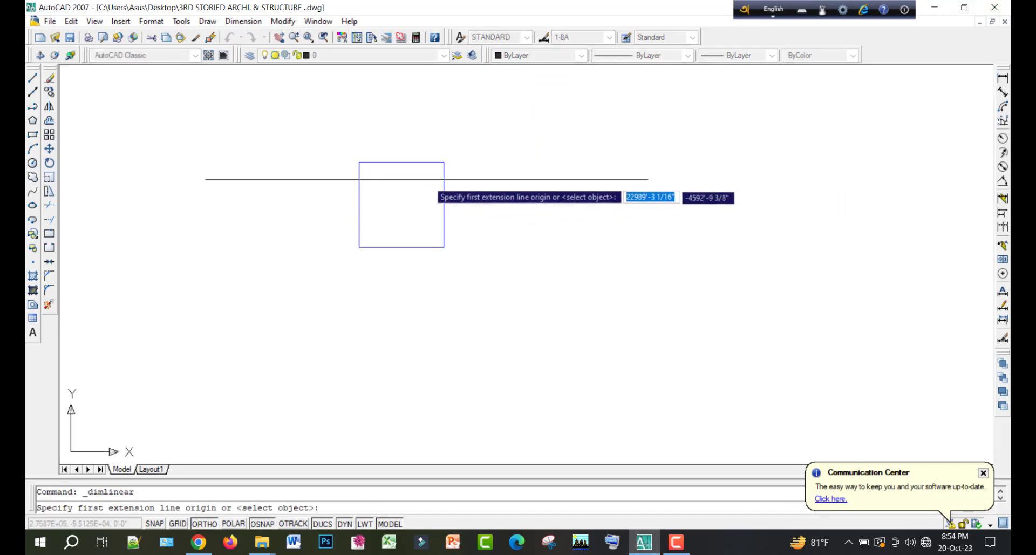
pyautogui.click(444, 162)
pyautogui.click(444, 247)
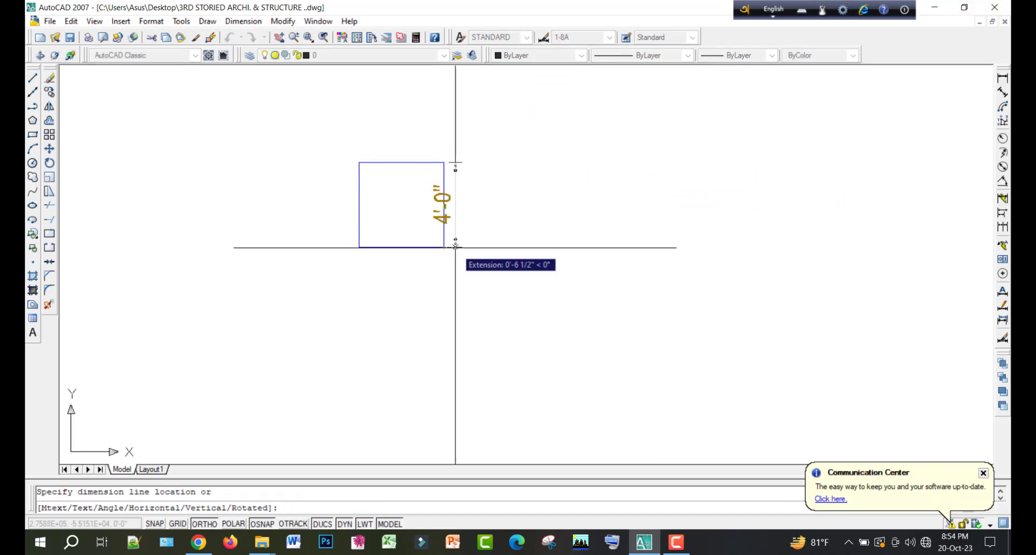
pyautogui.press('Escape')
pyautogui.press('space')
pyautogui.click(444, 247)
pyautogui.click(359, 247)
pyautogui.press('Escape')
pyautogui.press('space')
pyautogui.click(359, 250)
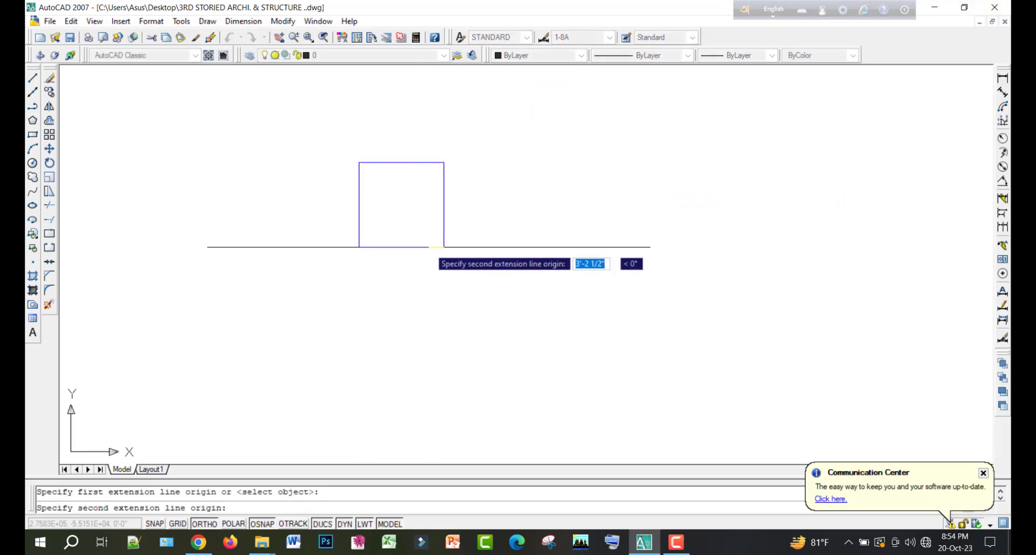
pyautogui.click(443, 247)
pyautogui.press('Escape')
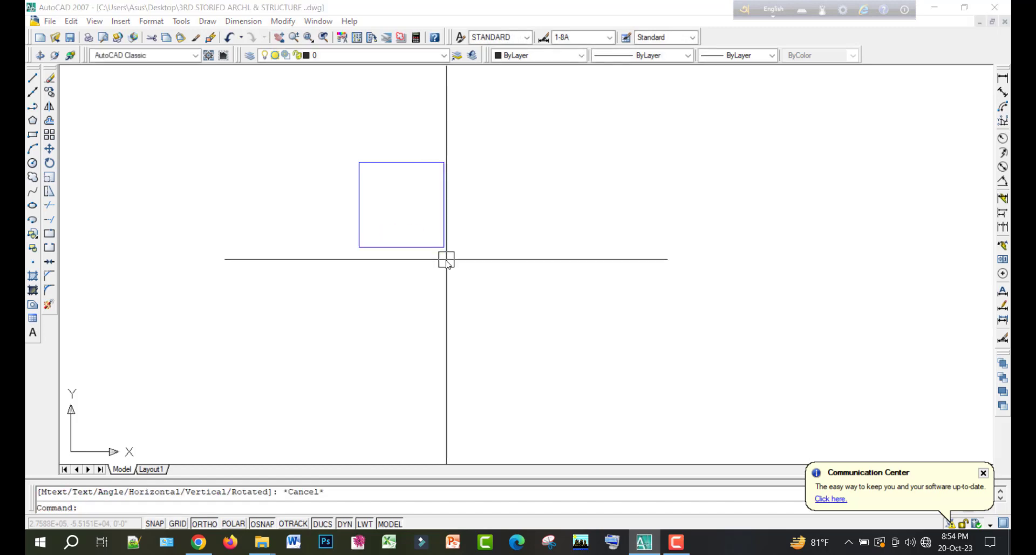
# Draw a 5' by 5' rectangle near the lower right corner of the blue square
pyautogui.write('REC')
pyautogui.press('space')
pyautogui.click(421, 295)
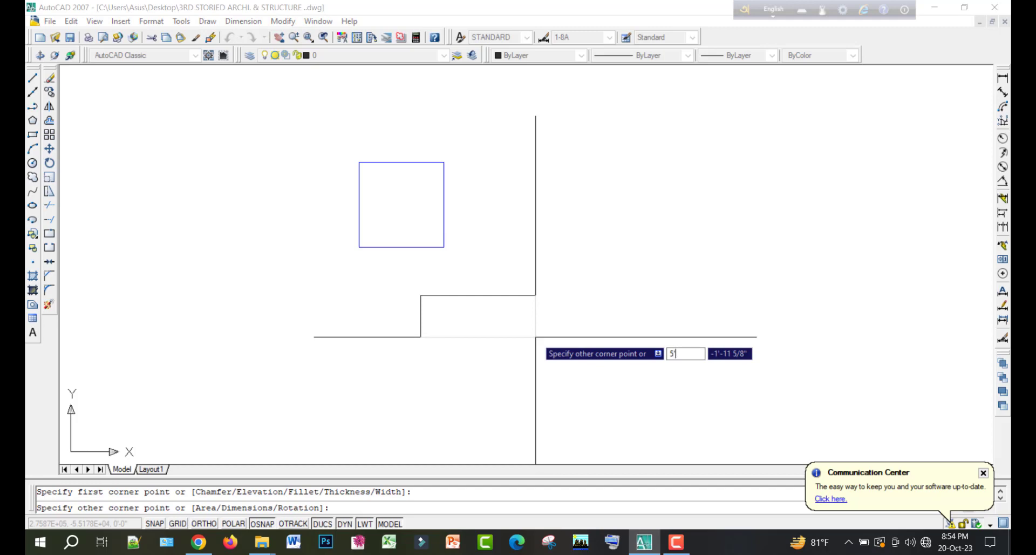
pyautogui.press('Tab')
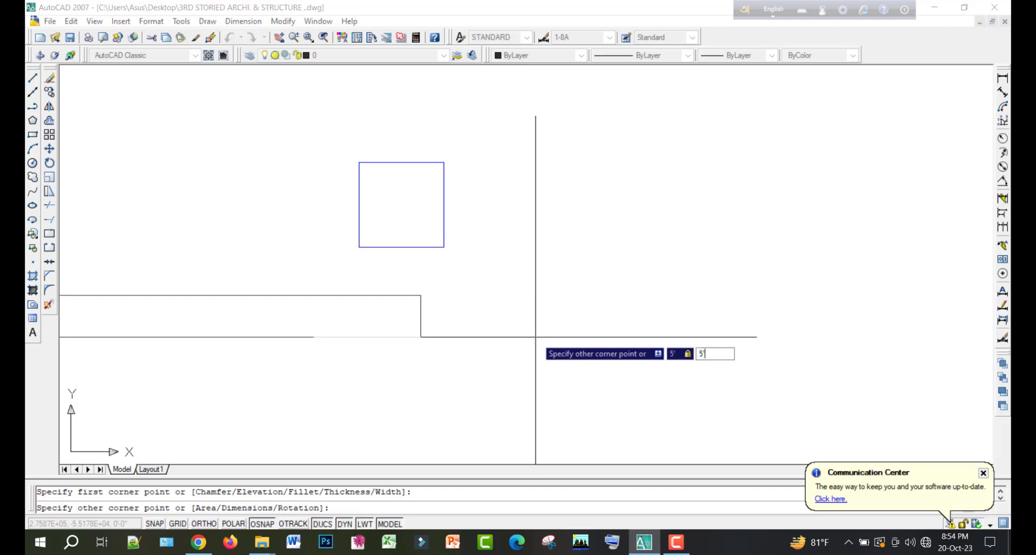
pyautogui.press('space')
# Move the 5' square straight down so it sits clear below the blue square
pyautogui.click(455, 296)
pyautogui.moveTo(459, 319); pyautogui.dragTo(453, 271, button='middle')
pyautogui.press('F8')
pyautogui.write('M')
pyautogui.press('space')
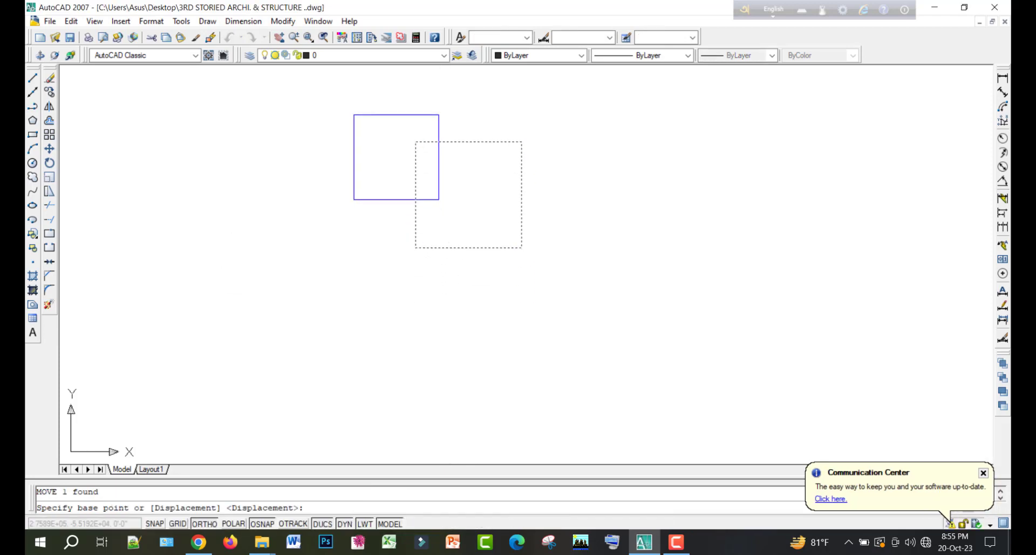
pyautogui.click(461, 255)
pyautogui.click(460, 374)
# Check the height and width of the 5' square with linear dimensions, without placing them
pyautogui.click(1003, 78)
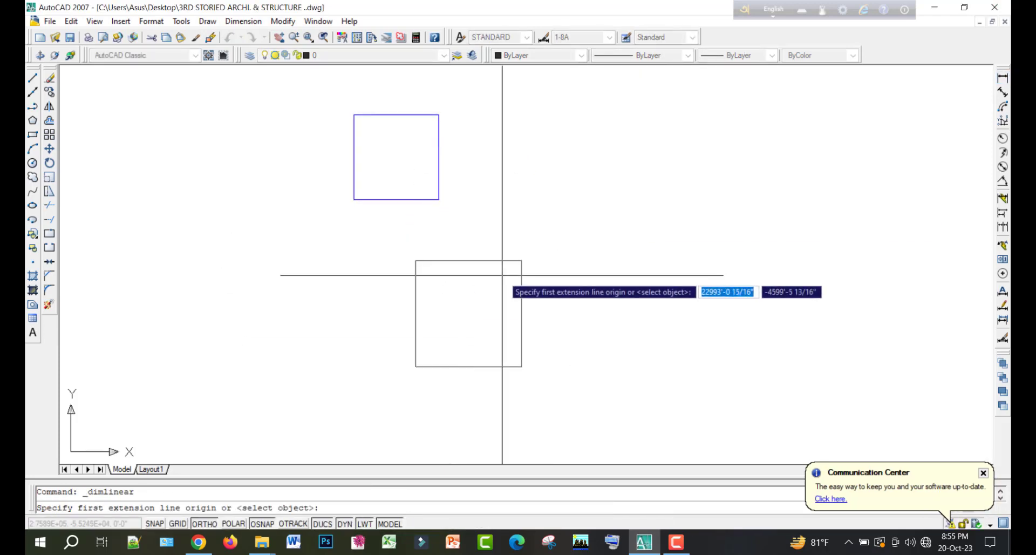
pyautogui.click(487, 261)
pyautogui.click(495, 366)
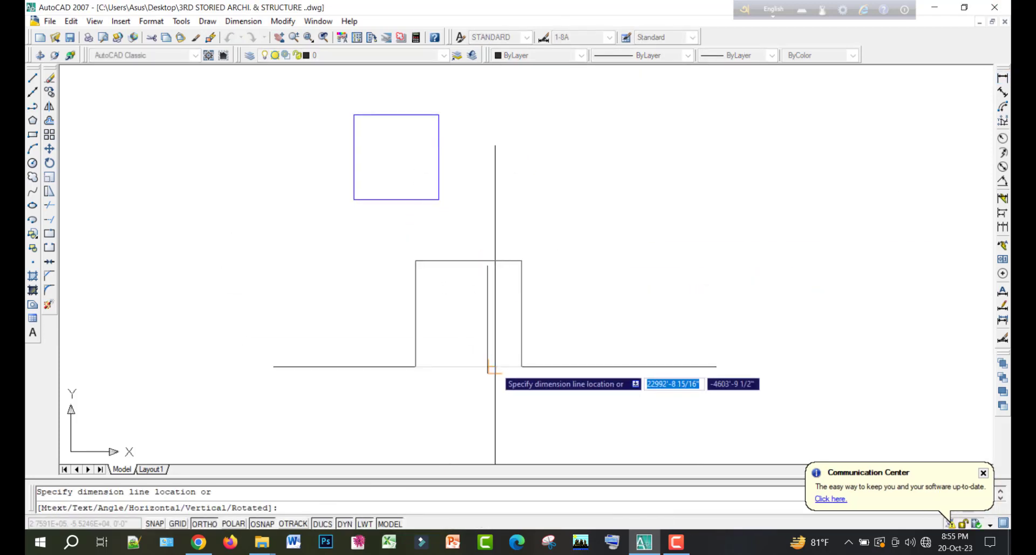
pyautogui.press('Escape')
pyautogui.press('space')
pyautogui.click(521, 332)
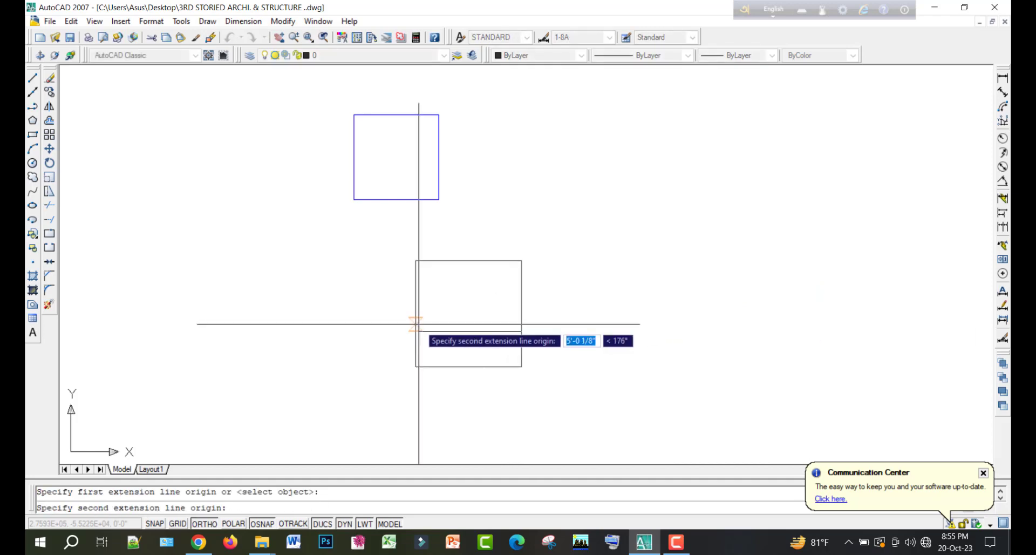
pyautogui.click(416, 324)
pyautogui.press('Escape')
# Match the properties of the blue 4' square onto the 5' square
pyautogui.write('MA')
pyautogui.press('space')
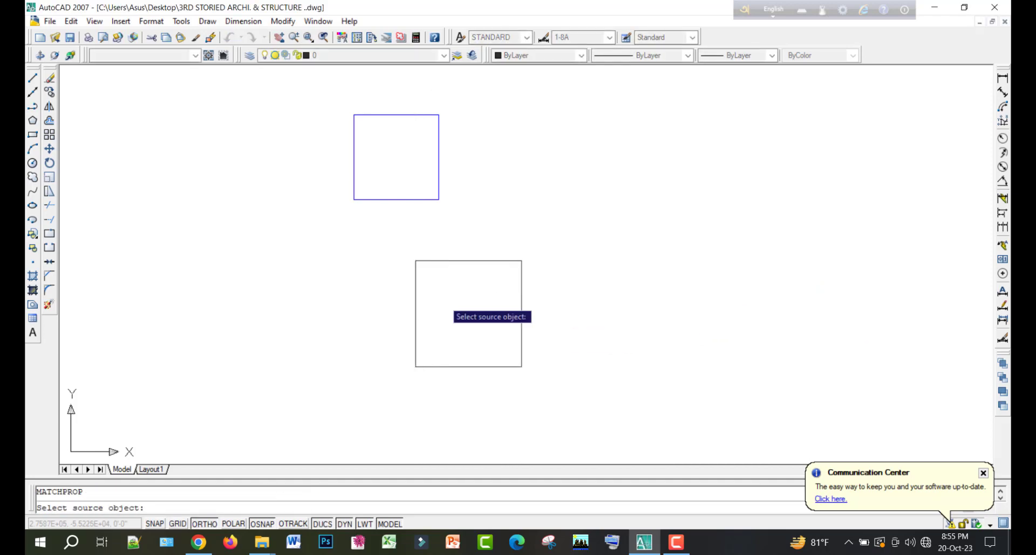
pyautogui.click(437, 200)
pyautogui.click(438, 233)
pyautogui.click(437, 348)
pyautogui.press('Escape')
# Draw two crossing diagonal lines between the opposite corners of the 4' square
pyautogui.scroll(-2, 458, 224)
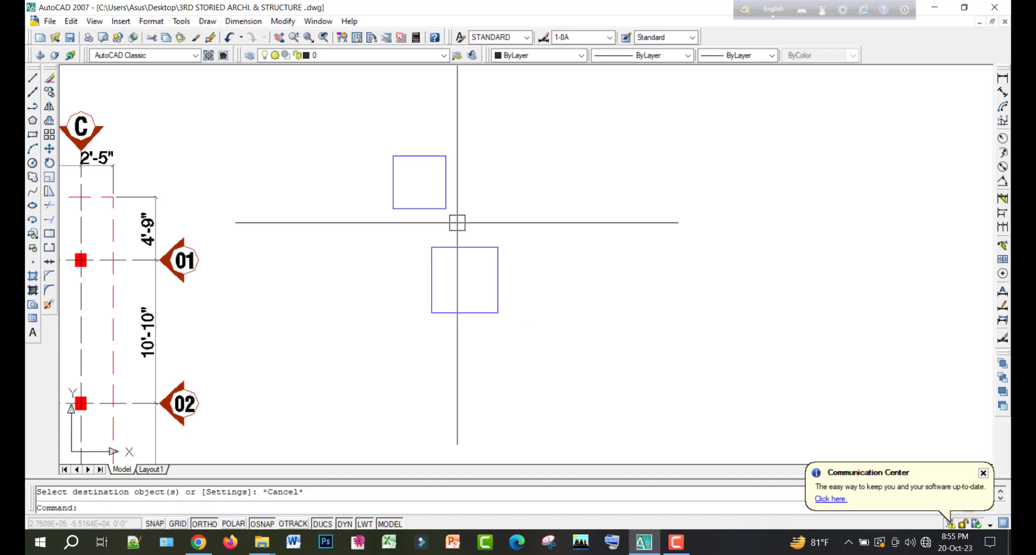
pyautogui.write('l')
pyautogui.press('space')
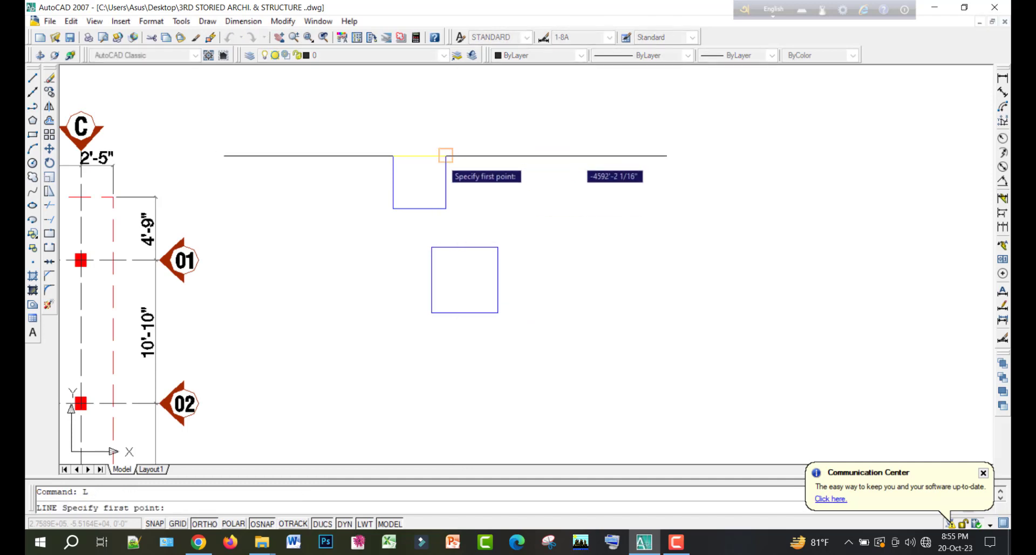
pyautogui.click(393, 155)
pyautogui.click(393, 211)
pyautogui.press('Escape')
pyautogui.press('space')
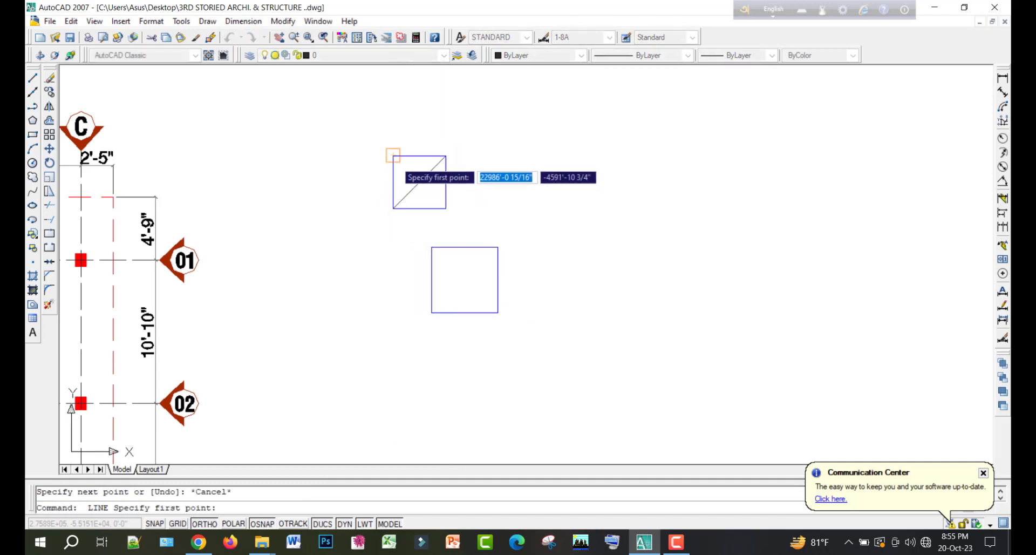
pyautogui.click(394, 155)
pyautogui.click(445, 210)
pyautogui.press('Escape')
pyautogui.scroll(-2, 536, 176)
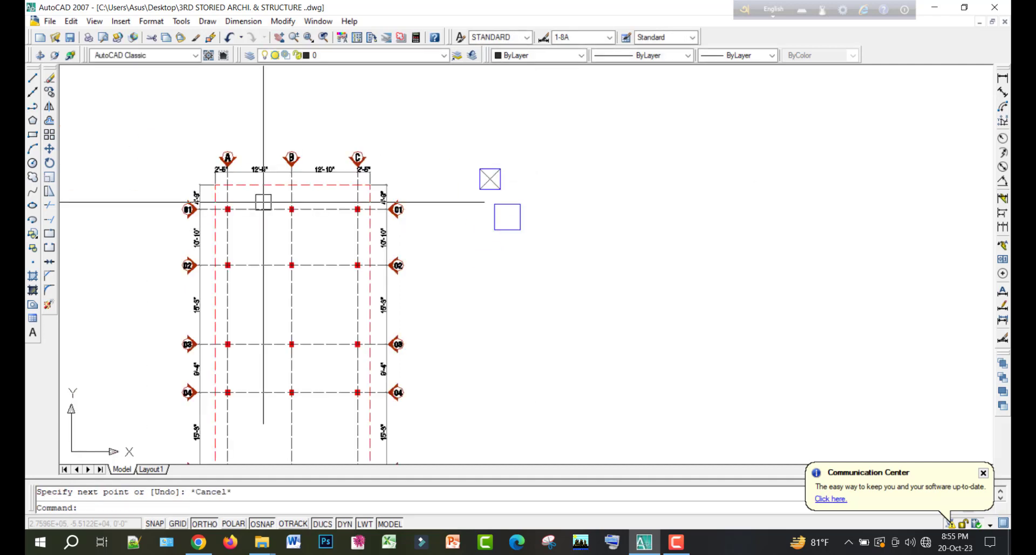
# Draw two crossing diagonal lines between the opposite corners of the column at grid A-01
pyautogui.scroll(8, 263, 202)
pyautogui.press('Escape')
pyautogui.write('l')
pyautogui.press('space')
pyautogui.click(166, 162)
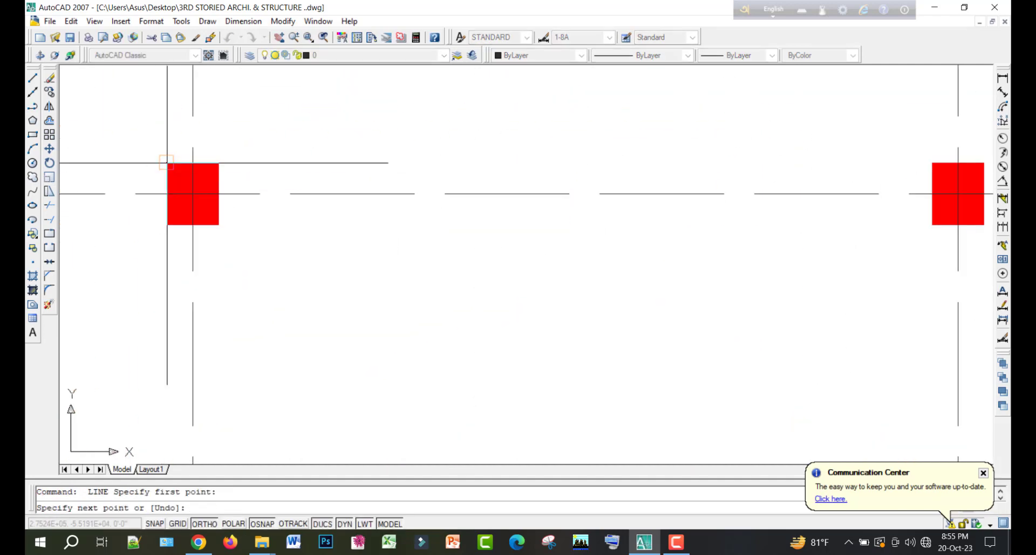
pyautogui.click(219, 225)
pyautogui.press('Escape')
pyautogui.press('space')
pyautogui.click(167, 225)
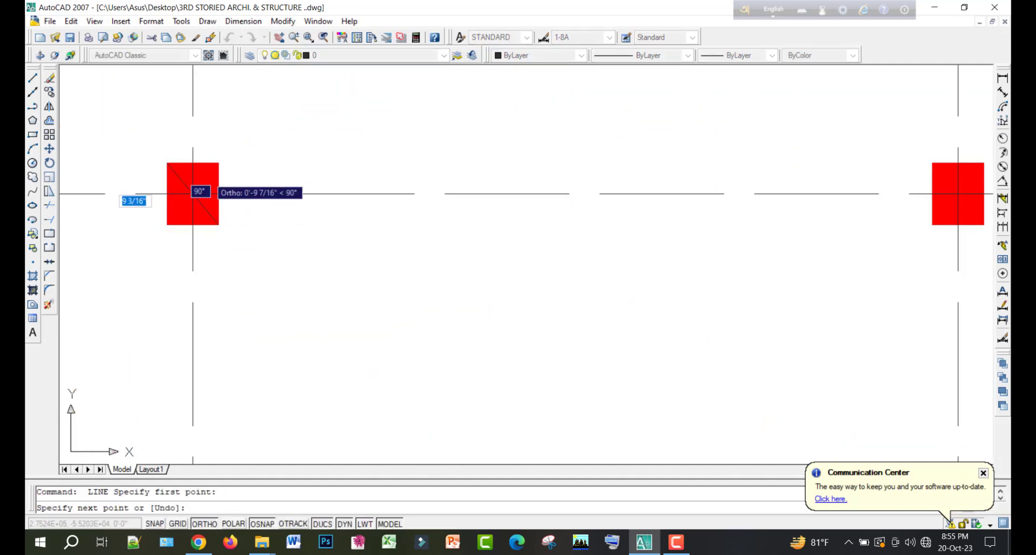
pyautogui.click(219, 162)
pyautogui.press('Escape')
# Stretch the upper end of the second diagonal onto the corner of the A-01 column
pyautogui.scroll(-3, 234, 132)
pyautogui.scroll(5, 234, 132)
pyautogui.click(184, 147)
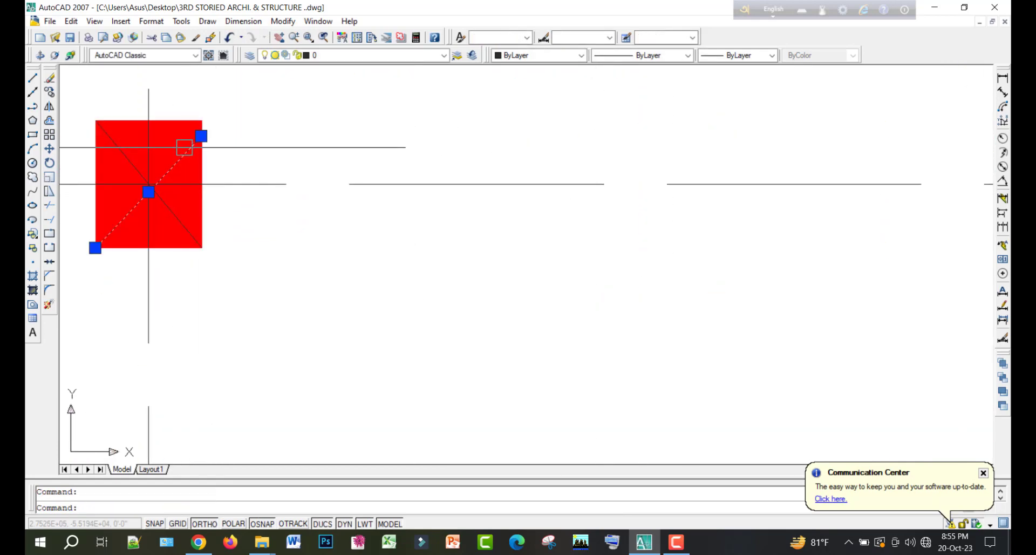
pyautogui.click(201, 136)
pyautogui.press('Escape')
pyautogui.scroll(-5, 213, 163)
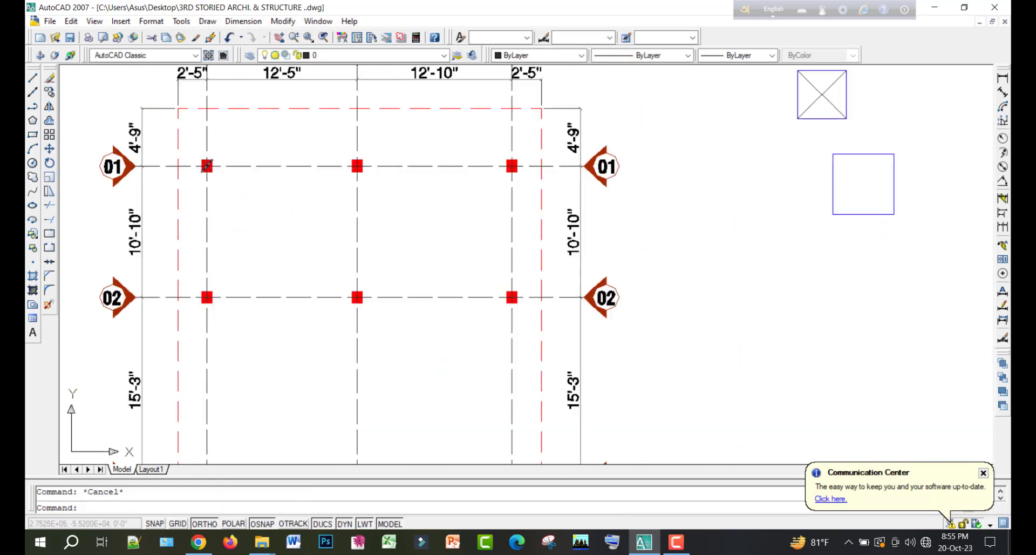
# Copy the 4' square with Ortho off, from the crossing of its diagonals onto the centre of the A-01 column
pyautogui.moveTo(486, 157); pyautogui.dragTo(282, 223, button='middle')
pyautogui.click(643, 154)
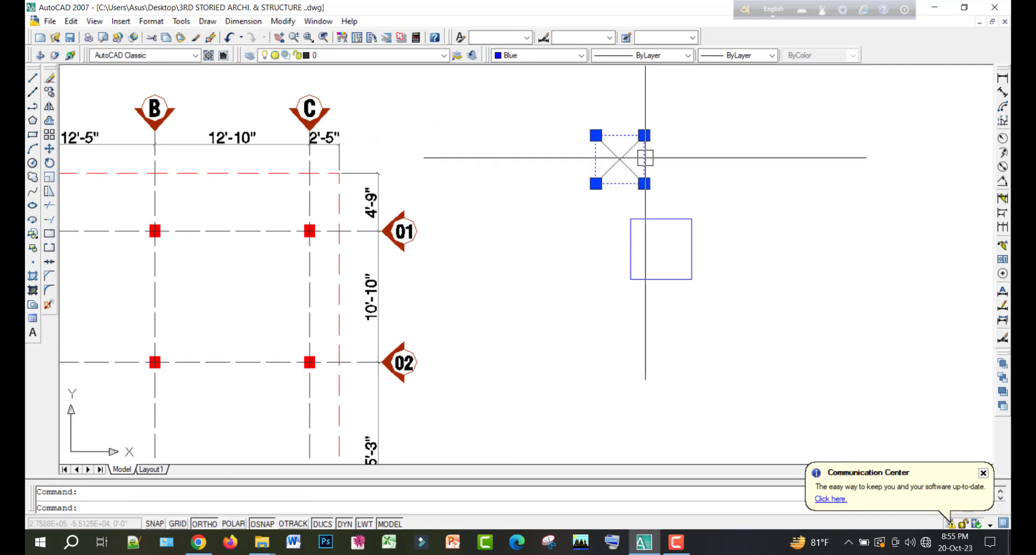
pyautogui.moveTo(656, 200); pyautogui.dragTo(664, 246, button='middle')
pyautogui.write('co')
pyautogui.press('Return')
pyautogui.scroll(5, 628, 236)
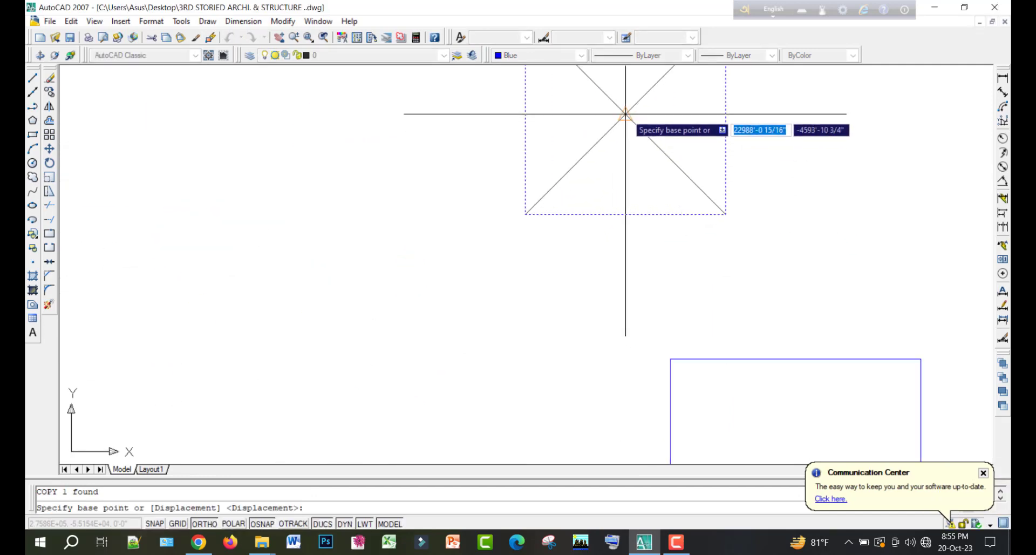
pyautogui.click(625, 114)
pyautogui.press('F8')
pyautogui.scroll(-5, 719, 211)
pyautogui.moveTo(383, 260); pyautogui.dragTo(876, 154, button='middle')
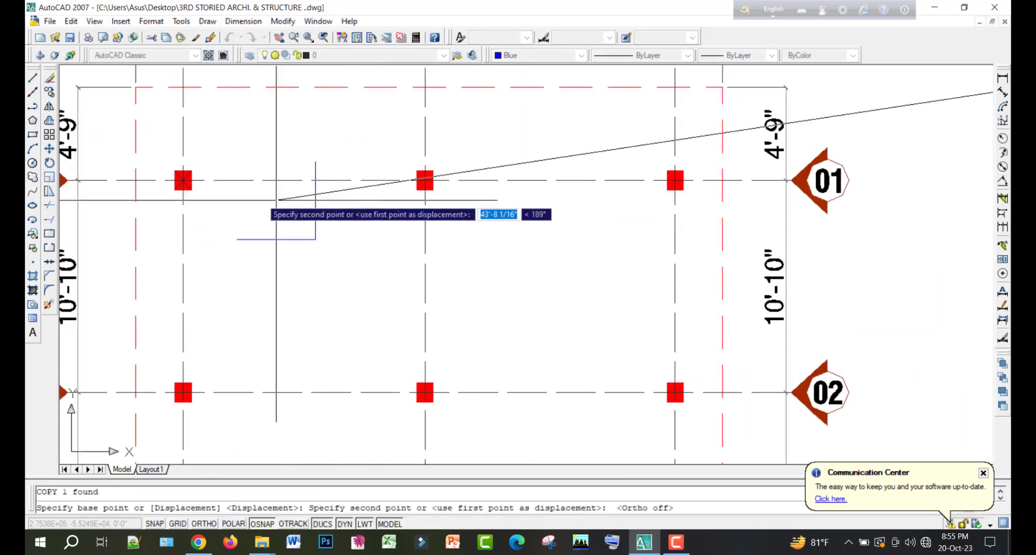
pyautogui.scroll(5, 148, 172)
pyautogui.scroll(5, 224, 197)
pyautogui.click(290, 203)
pyautogui.press('Escape')
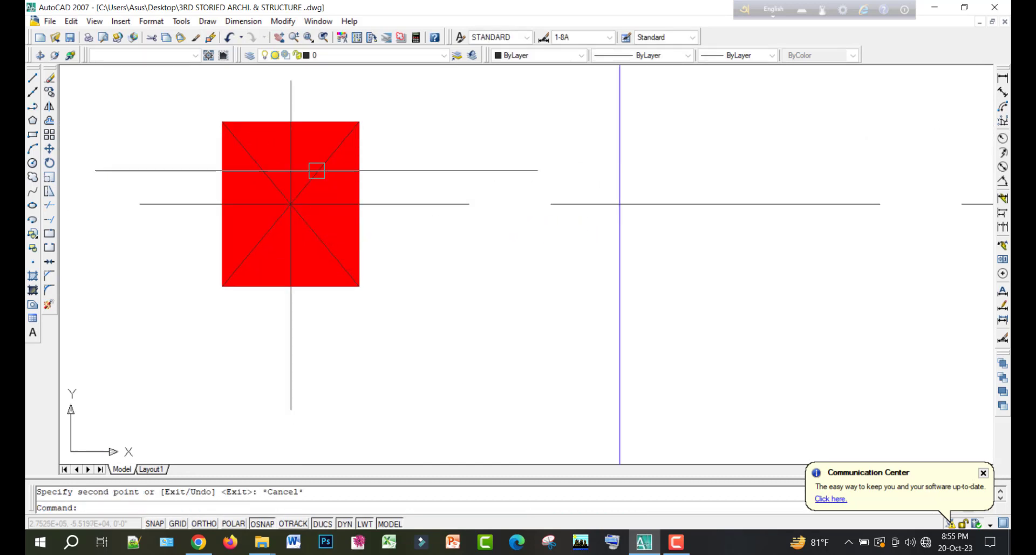
# Delete the two diagonal construction lines from the A-01 column
pyautogui.scroll(-7, 336, 160)
pyautogui.scroll(3, 314, 160)
pyautogui.click(268, 106)
pyautogui.click(385, 257)
pyautogui.moveTo(386, 259); pyautogui.dragTo(396, 326, button='middle')
pyautogui.press('Delete')
pyautogui.scroll(-4, 399, 250)
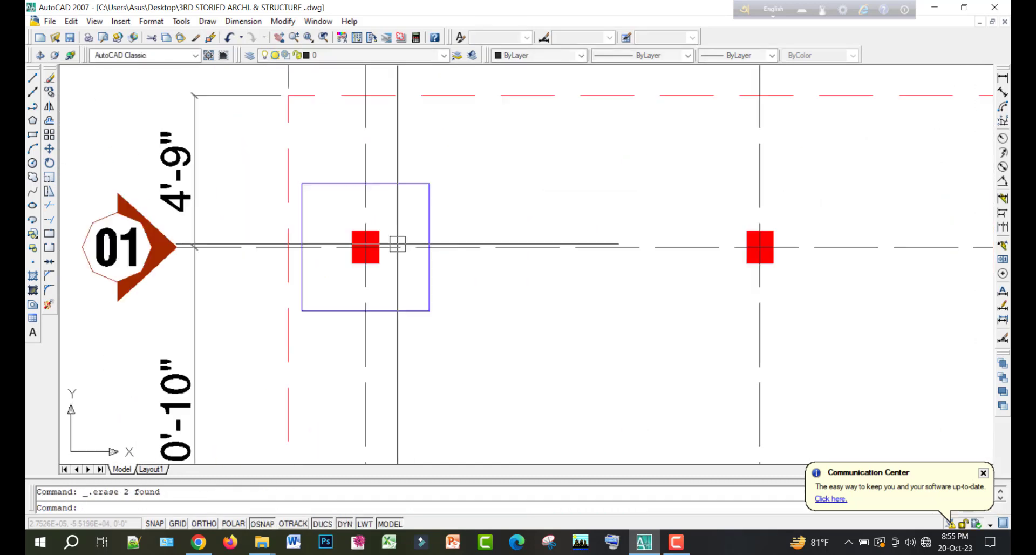
pyautogui.scroll(-4, 397, 244)
pyautogui.moveTo(392, 258); pyautogui.dragTo(389, 271, button='middle')
pyautogui.moveTo(398, 215); pyautogui.dragTo(350, 201, button='middle')
pyautogui.scroll(-3, 365, 206)
pyautogui.scroll(3, 365, 205)
pyautogui.click(350, 192)
pyautogui.write('co')
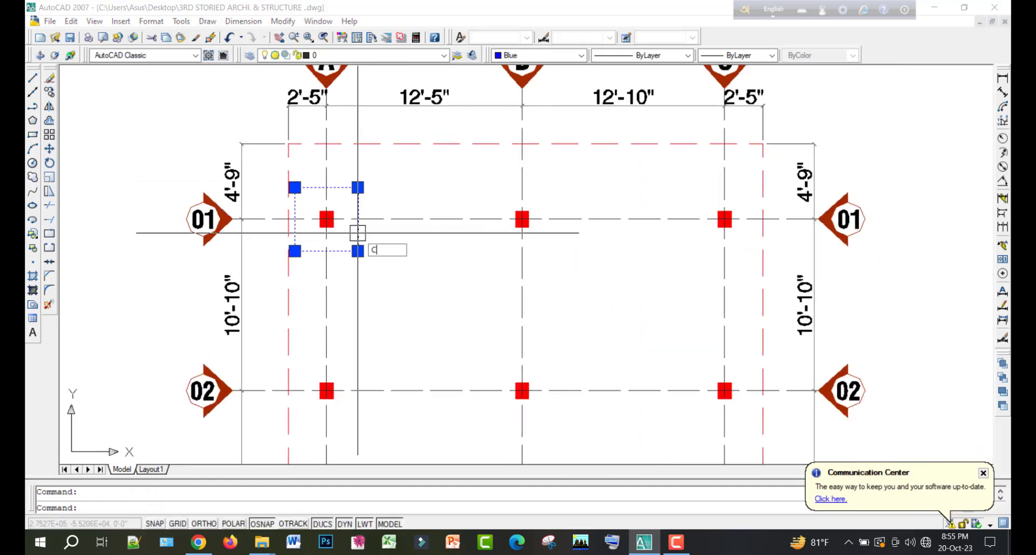
pyautogui.press('Return')
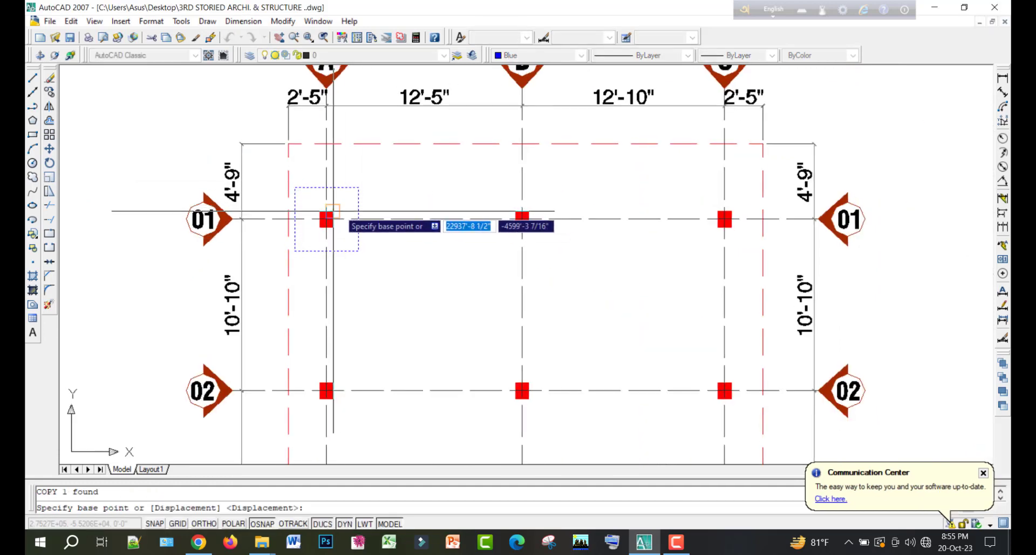
pyautogui.click(333, 211)
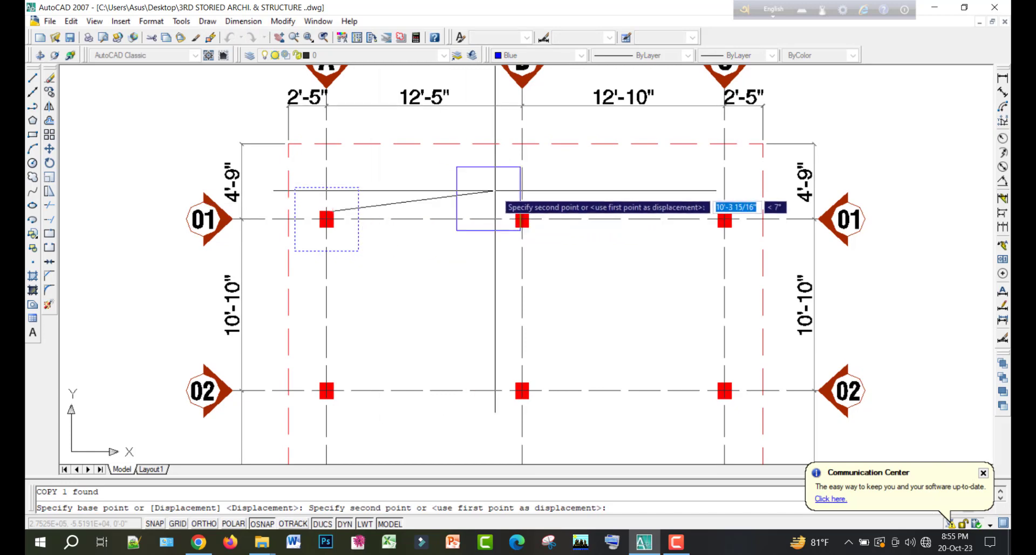
pyautogui.scroll(5, 345, 216)
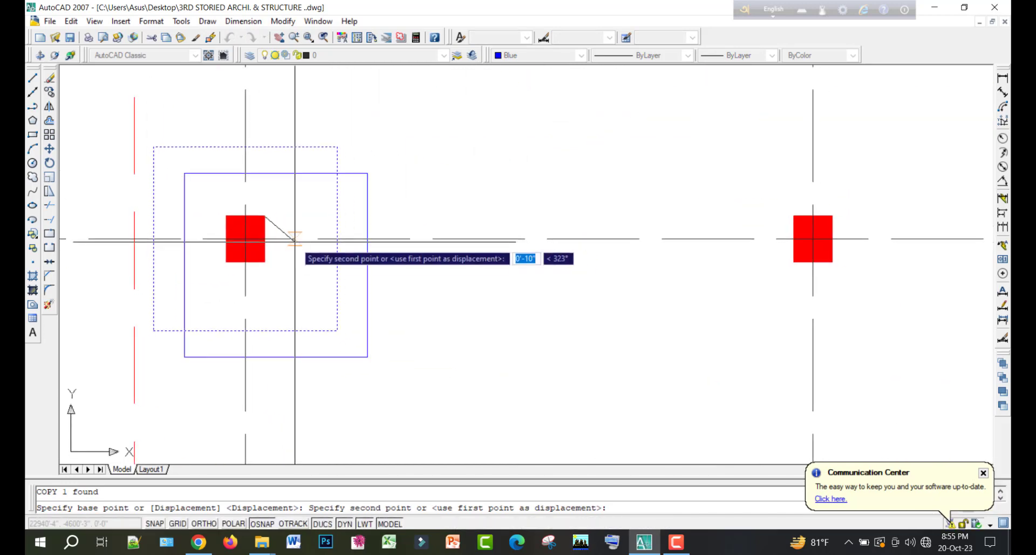
pyautogui.scroll(-2, 278, 216)
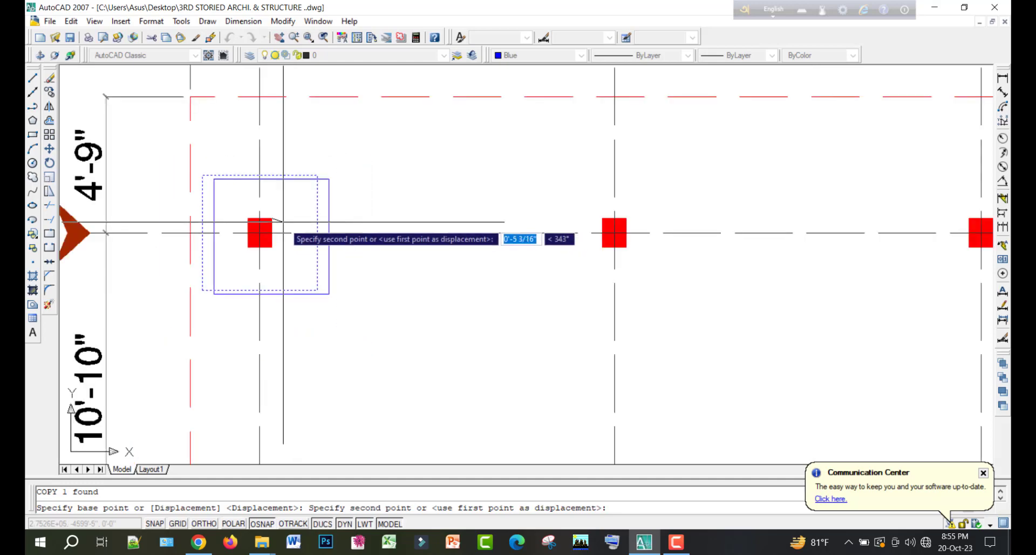
pyautogui.scroll(2, 278, 218)
pyautogui.moveTo(614, 220)
pyautogui.mouseDown(button='middle')
pyautogui.moveTo(452, 269)
pyautogui.moveTo(555, 210)
pyautogui.mouseUp(button='middle')
pyautogui.scroll(-3, 567, 203)
pyautogui.moveTo(721, 243); pyautogui.dragTo(604, 259, button='middle')
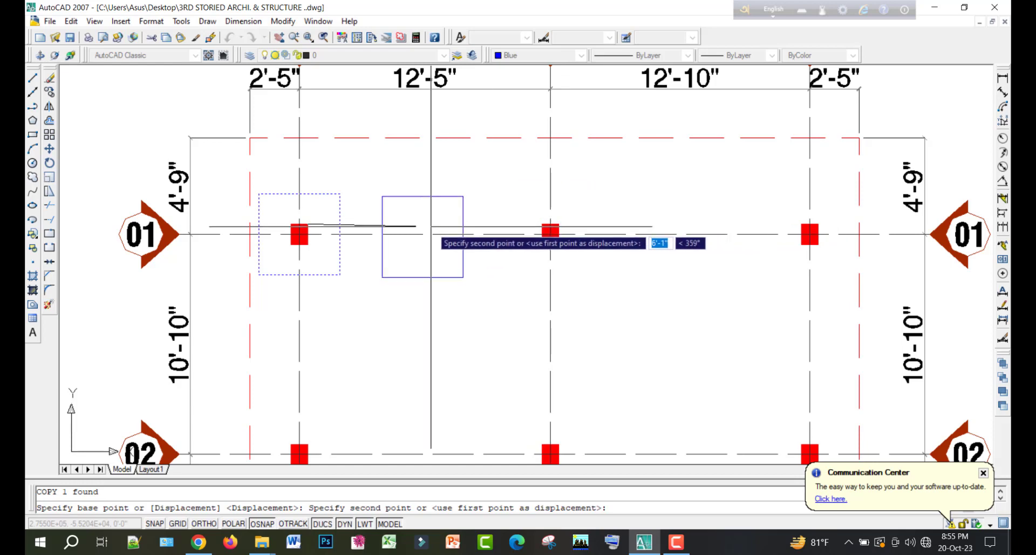
pyautogui.press('Escape')
pyautogui.scroll(-5, 401, 221)
pyautogui.scroll(6, 647, 194)
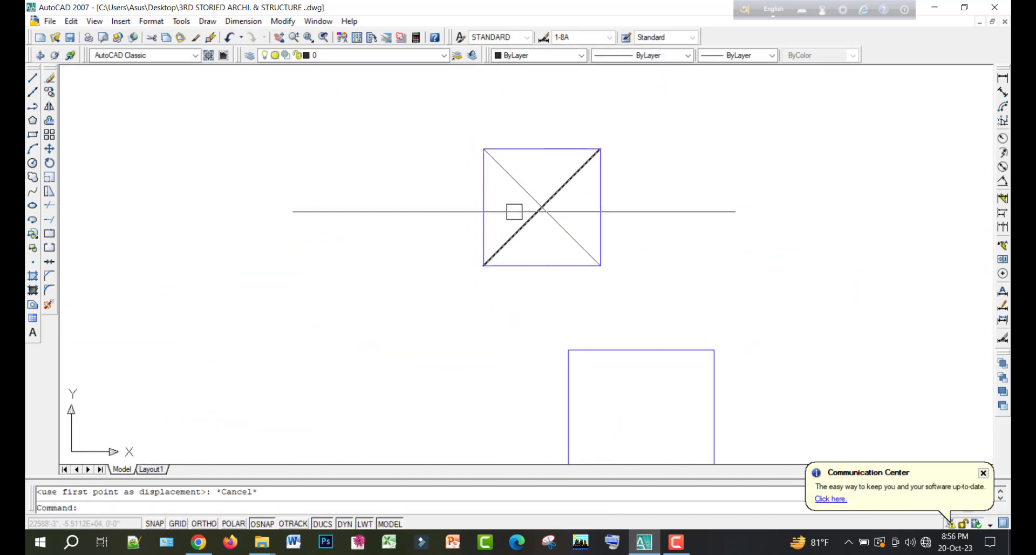
pyautogui.scroll(-7, 678, 186)
pyautogui.scroll(6, 409, 232)
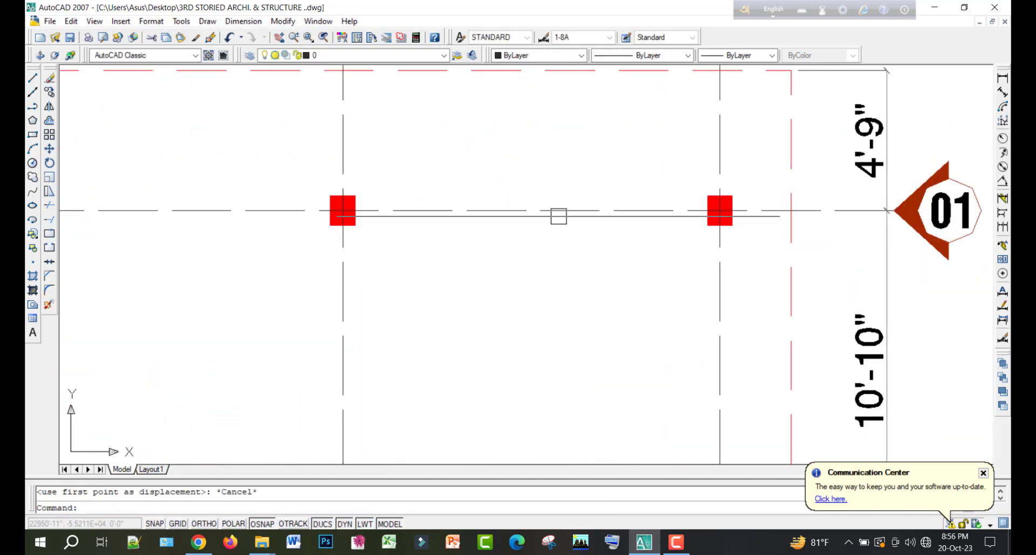
pyautogui.scroll(-2, 559, 216)
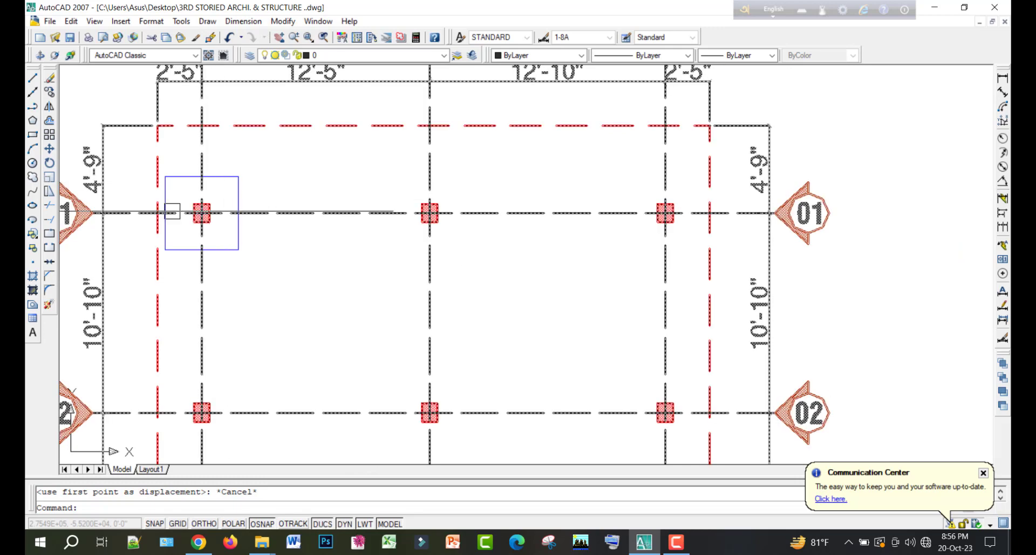
pyautogui.click(236, 223)
pyautogui.press('Escape')
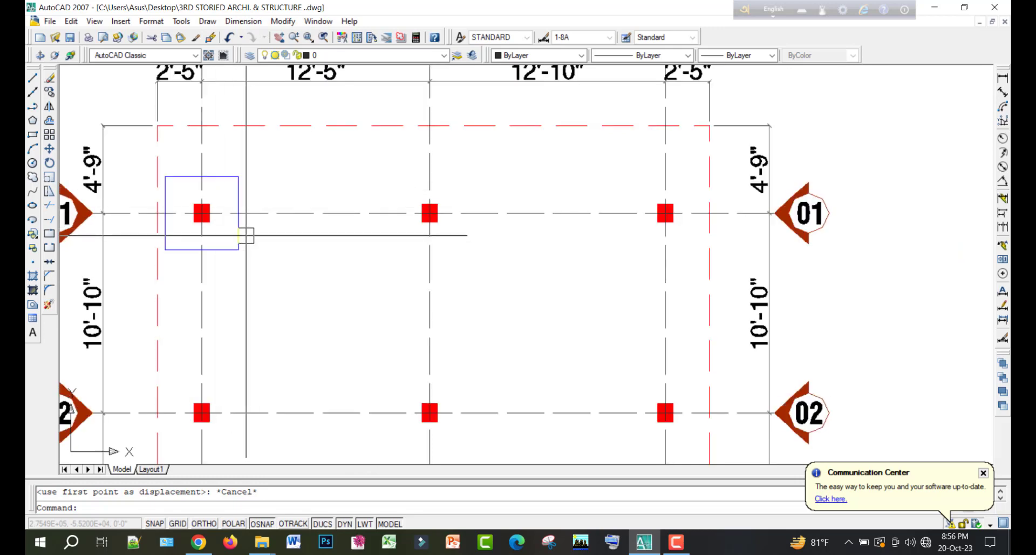
# Copy the A-01 footing square from its column's upper corner onto the B and C columns of grid line 01
pyautogui.click(239, 233)
pyautogui.moveTo(225, 235); pyautogui.dragTo(266, 275, button='middle')
pyautogui.write('co')
pyautogui.press('Return')
pyautogui.scroll(3, 235, 227)
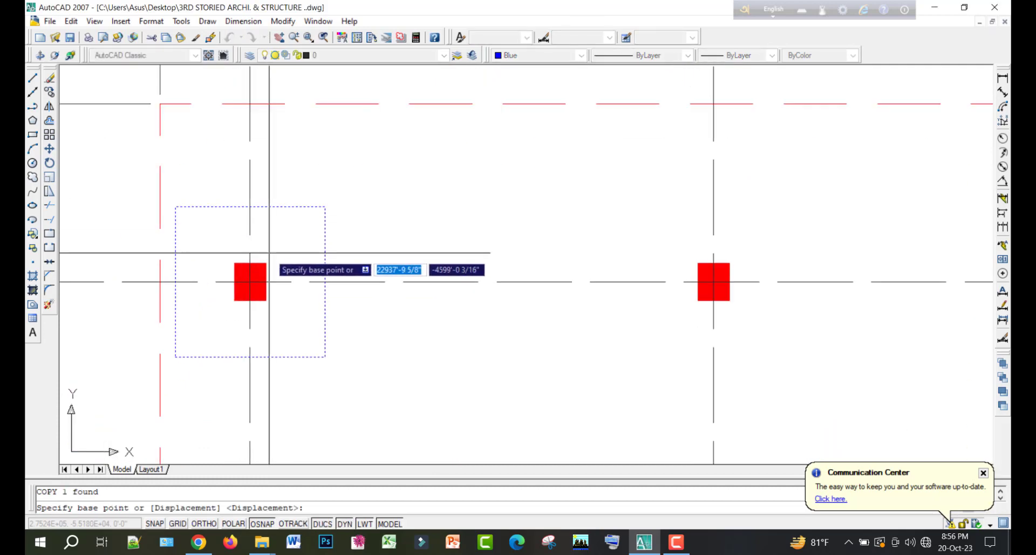
pyautogui.click(267, 262)
pyautogui.click(729, 263)
pyautogui.moveTo(729, 262); pyautogui.dragTo(426, 180, button='middle')
pyautogui.scroll(-4, 545, 135)
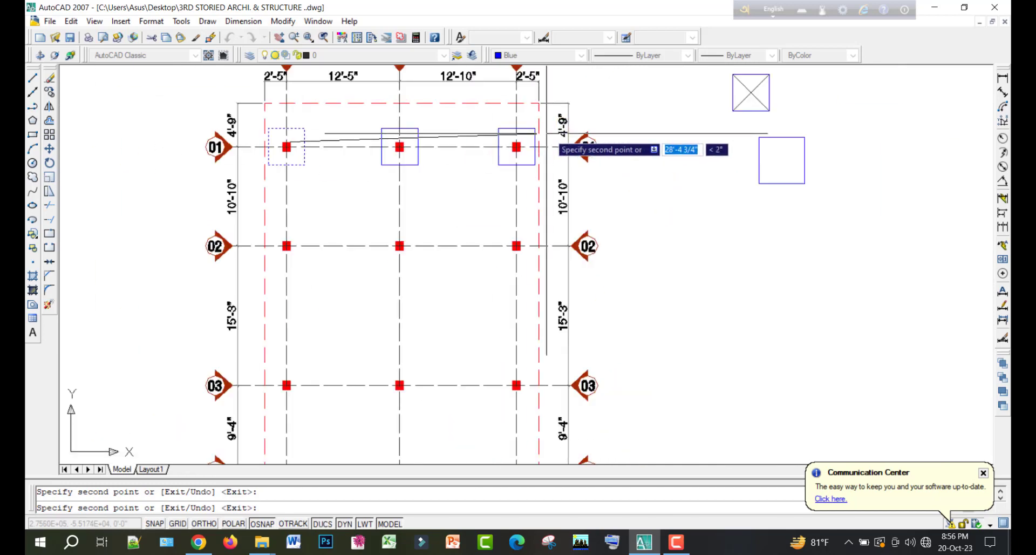
# Place further copies of the 4' footing square on the C and A columns of grid line 02
pyautogui.scroll(2, 526, 252)
pyautogui.scroll(1, 524, 254)
pyautogui.click(513, 217)
pyautogui.scroll(-1, 512, 227)
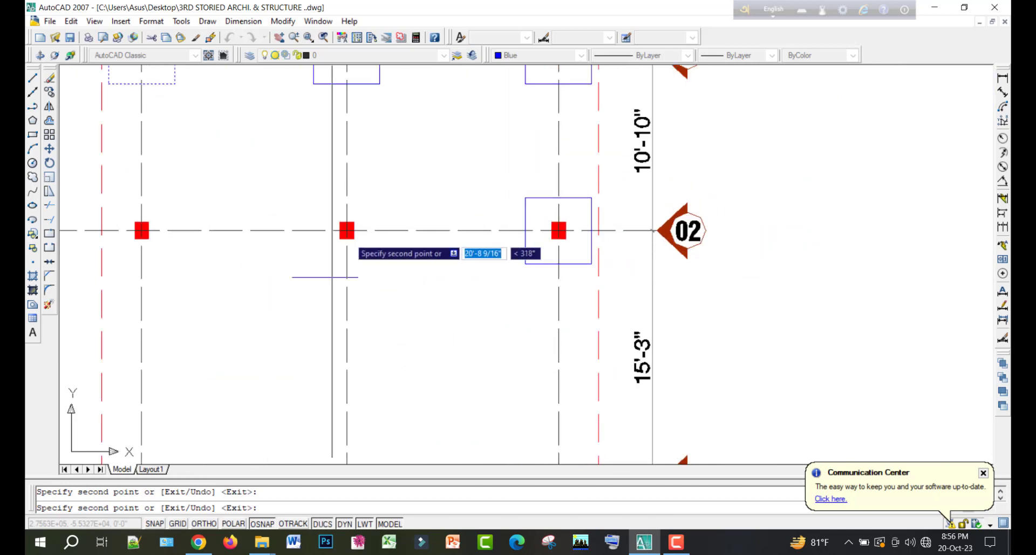
pyautogui.scroll(-2, 254, 253)
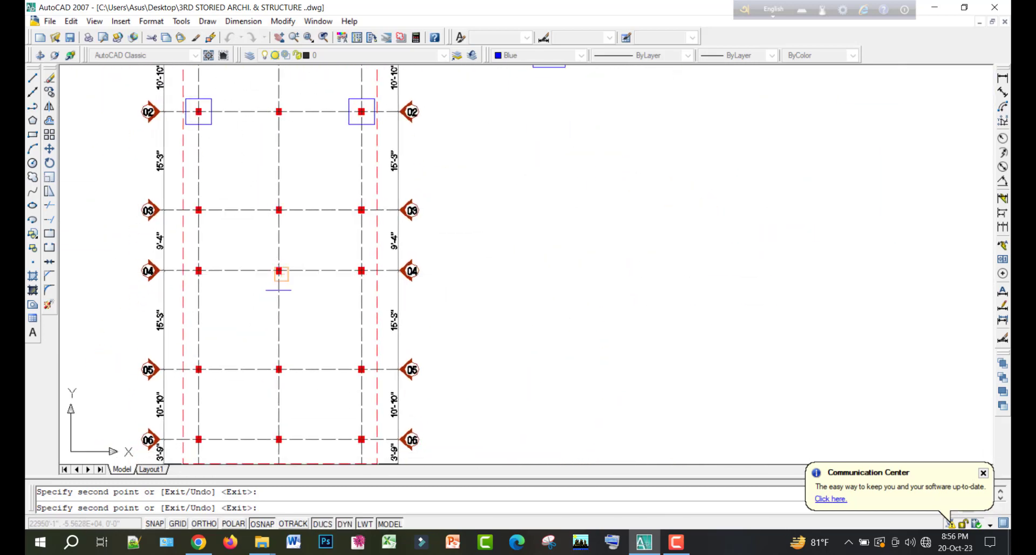
# Place copies of the 4' footing square on the A and C columns of grid lines 03 and 04
pyautogui.scroll(3, 221, 302)
pyautogui.click(201, 263)
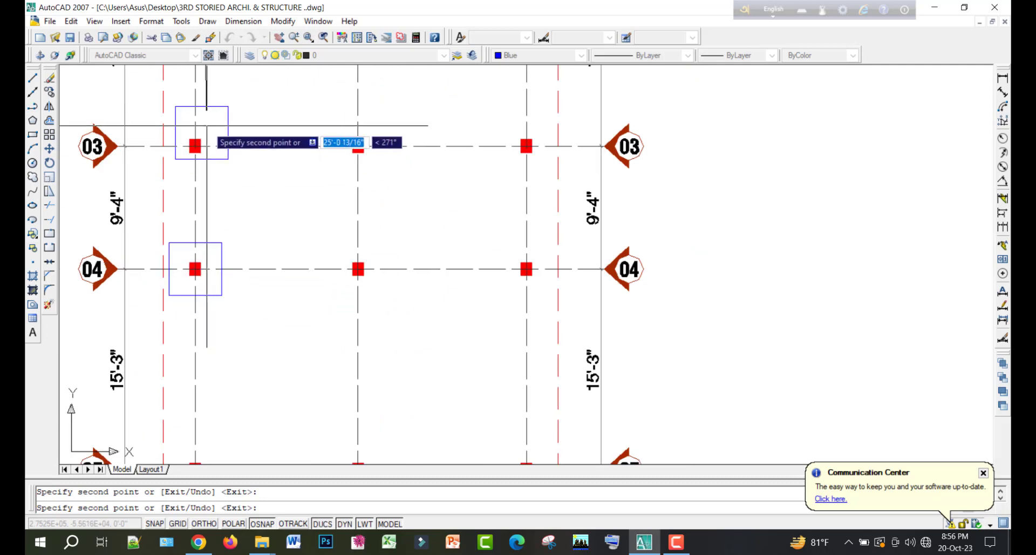
pyautogui.click(201, 140)
pyautogui.scroll(-2, 259, 173)
pyautogui.moveTo(318, 258); pyautogui.dragTo(351, 211, button='middle')
pyautogui.moveTo(444, 164); pyautogui.dragTo(387, 274, button='middle')
pyautogui.scroll(3, 425, 158)
pyautogui.click(370, 206)
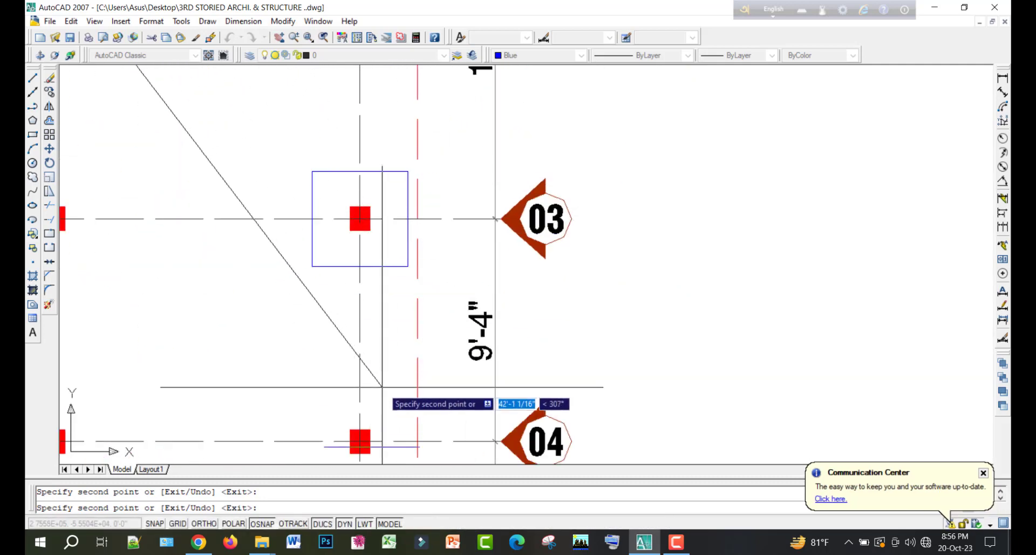
pyautogui.click(370, 430)
# Place copies of the 4' footing square on column C-05 and on all three columns of grid line 06
pyautogui.scroll(-2, 455, 337)
pyautogui.moveTo(455, 337)
pyautogui.mouseDown(button='middle')
pyautogui.moveTo(451, 114)
pyautogui.moveTo(482, 29)
pyautogui.mouseUp(button='middle')
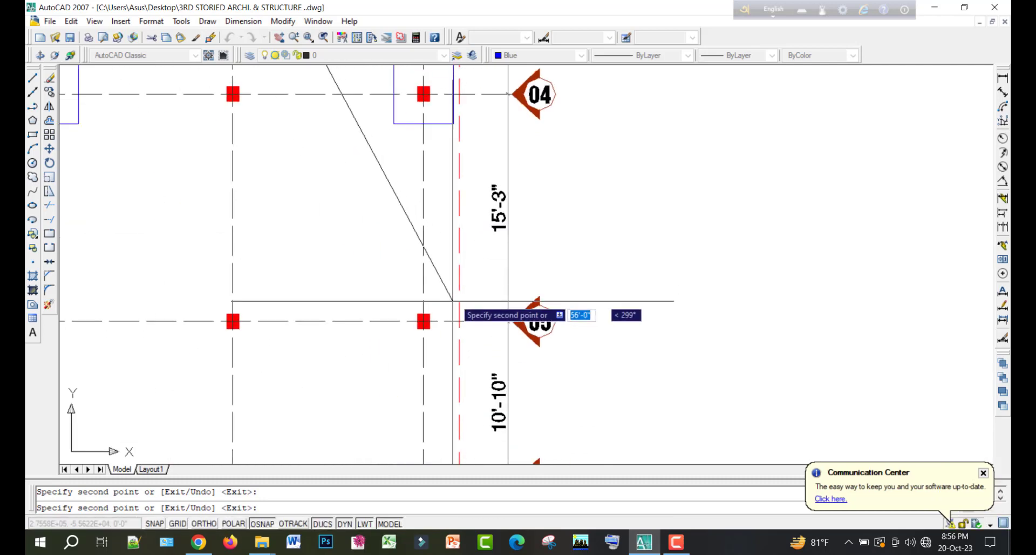
pyautogui.moveTo(542, 322); pyautogui.dragTo(557, 65, button='middle')
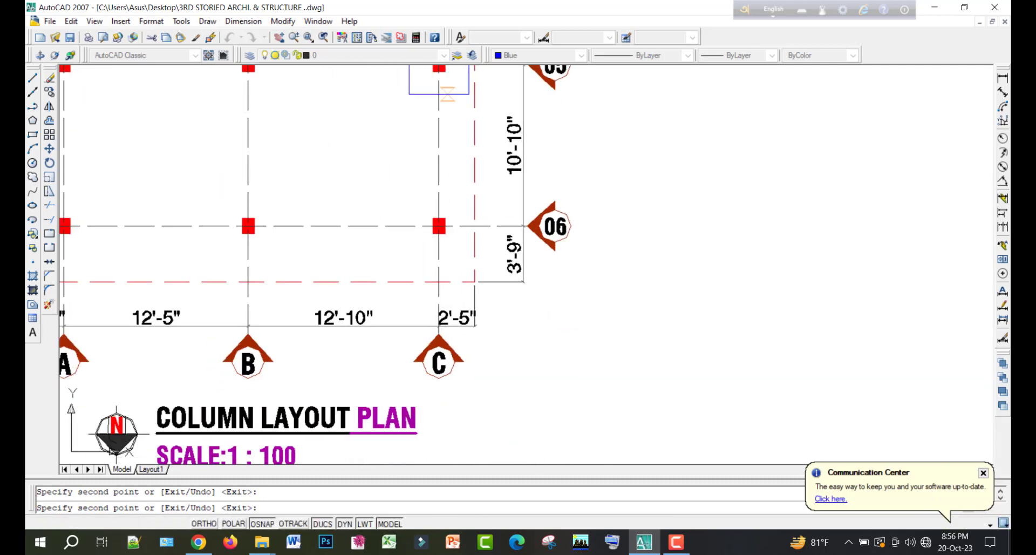
pyautogui.click(254, 218)
pyautogui.moveTo(201, 237); pyautogui.dragTo(534, 242, button='middle')
pyautogui.click(402, 221)
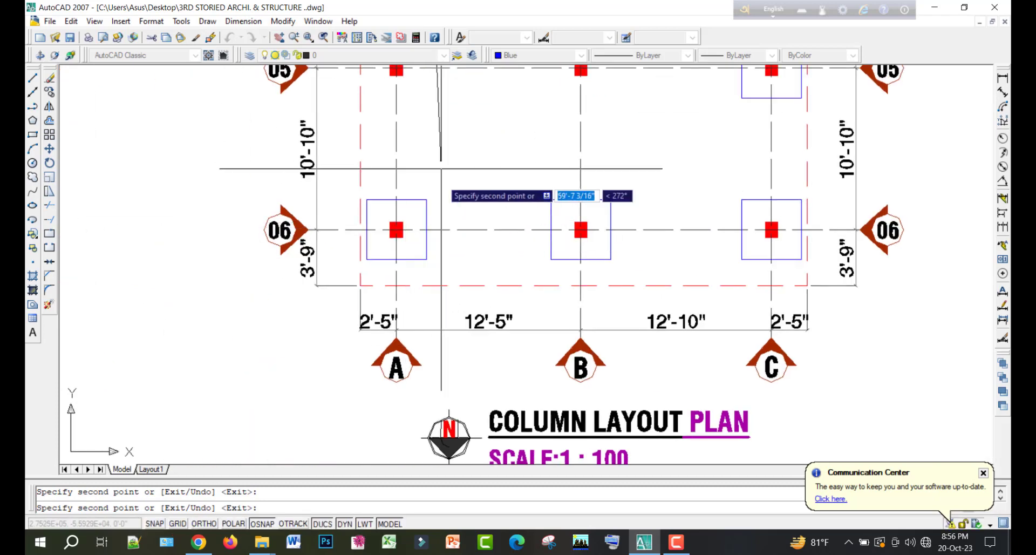
# Place the remaining perimeter copy of the 4' footing square on column A-05 and end the copying
pyautogui.moveTo(432, 167); pyautogui.dragTo(458, 359, button='middle')
pyautogui.click(429, 253)
pyautogui.moveTo(450, 195); pyautogui.dragTo(453, 391, button='middle')
pyautogui.scroll(-2, 439, 167)
pyautogui.press('Escape')
pyautogui.moveTo(439, 166); pyautogui.dragTo(365, 271, button='middle')
pyautogui.scroll(-4, 424, 251)
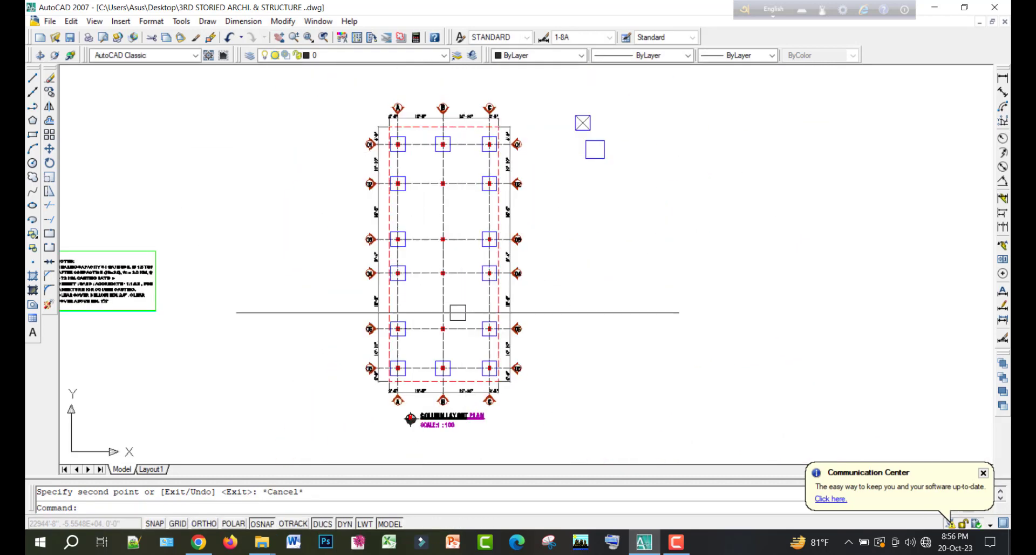
# Draw two crossing diagonal lines between the opposite corners of an interior grid line B column that has no footing
pyautogui.scroll(3, 456, 322)
pyautogui.scroll(2, 554, 250)
pyautogui.write('L')
pyautogui.press('Return')
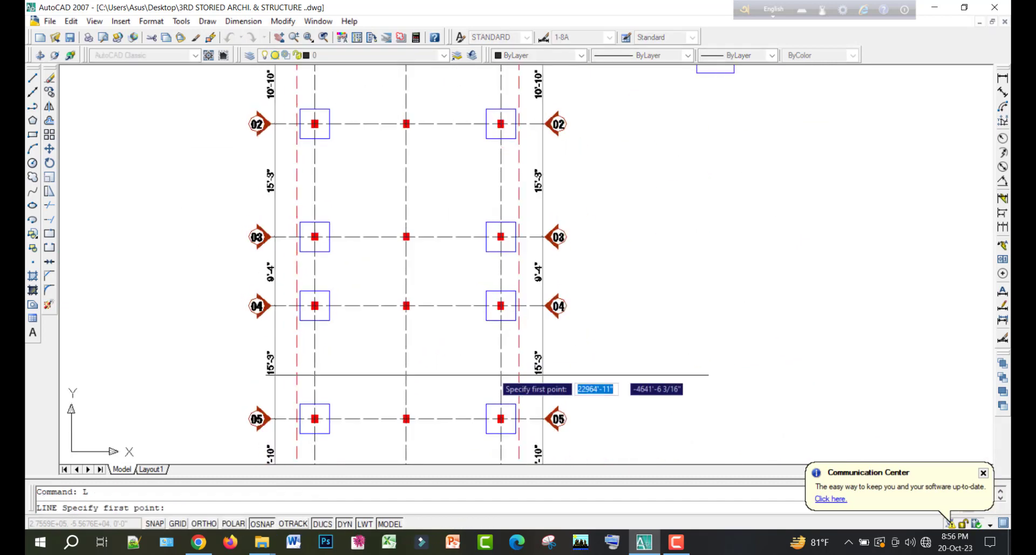
pyautogui.scroll(5, 474, 277)
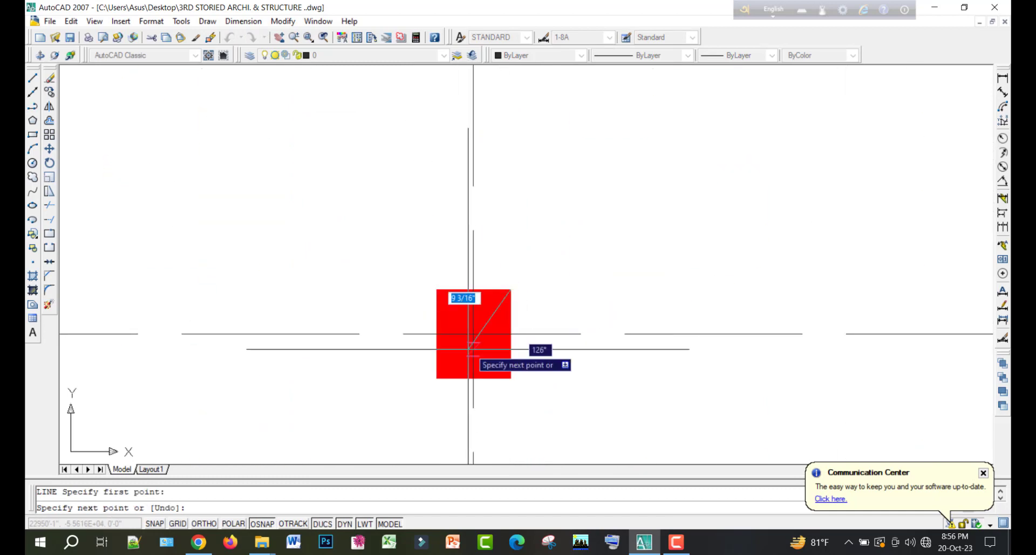
pyautogui.moveTo(444, 367); pyautogui.dragTo(422, 294, button='middle')
pyautogui.click(415, 306)
pyautogui.press('Escape')
pyautogui.press('Return')
pyautogui.click(415, 217)
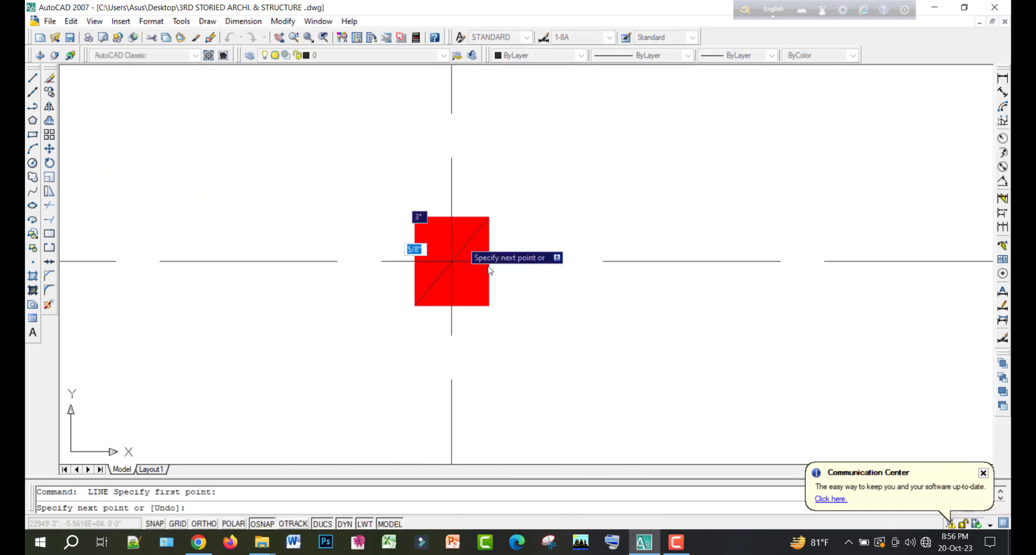
pyautogui.click(488, 306)
pyautogui.press('Escape')
# Draw two crossing diagonal lines between the opposite corners of the 5' square
pyautogui.scroll(-5, 497, 289)
pyautogui.moveTo(717, 154); pyautogui.dragTo(507, 381, button='middle')
pyautogui.scroll(5, 532, 186)
pyautogui.press('Return')
pyautogui.click(581, 248)
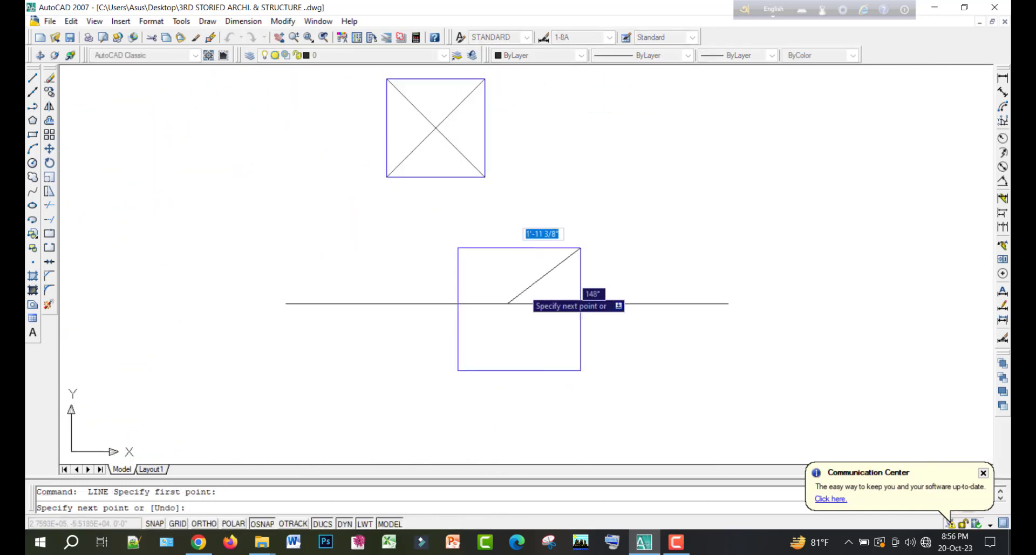
pyautogui.click(458, 370)
pyautogui.press('Escape')
pyautogui.press('Return')
pyautogui.click(458, 248)
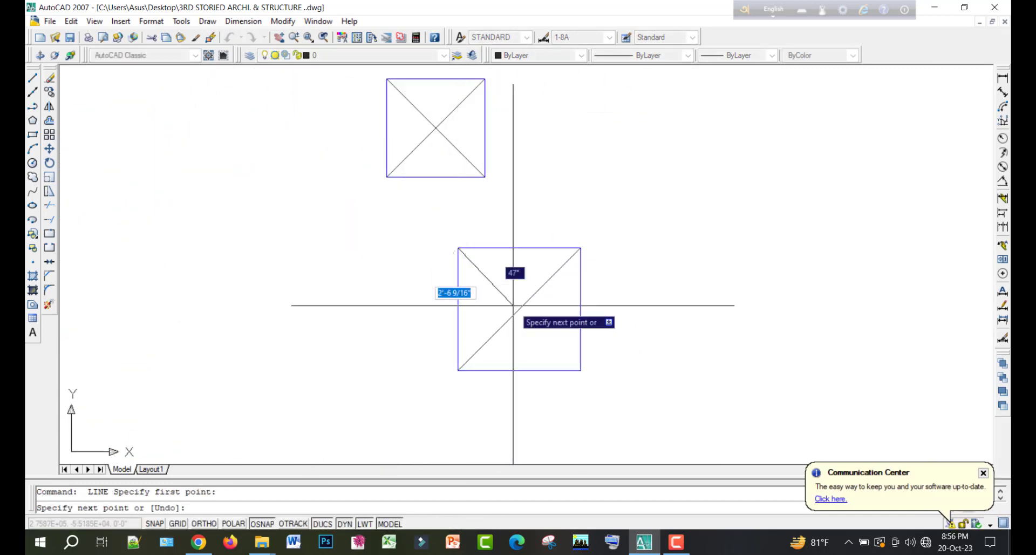
pyautogui.click(573, 370)
pyautogui.press('Escape')
# Stretch the loose end of the 5' square's second diagonal to the square's lower-right corner
pyautogui.scroll(1, 556, 350)
pyautogui.click(581, 380)
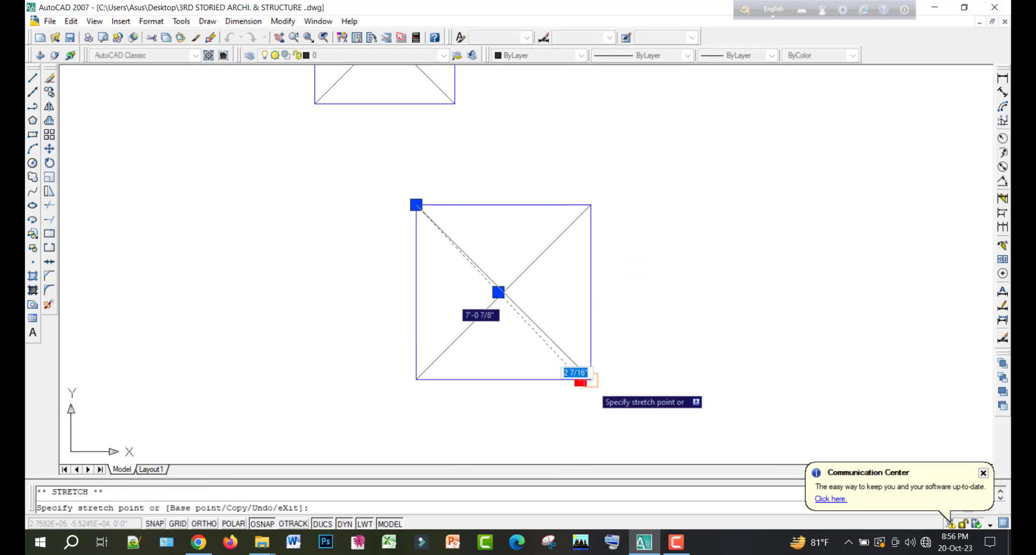
pyautogui.click(591, 380)
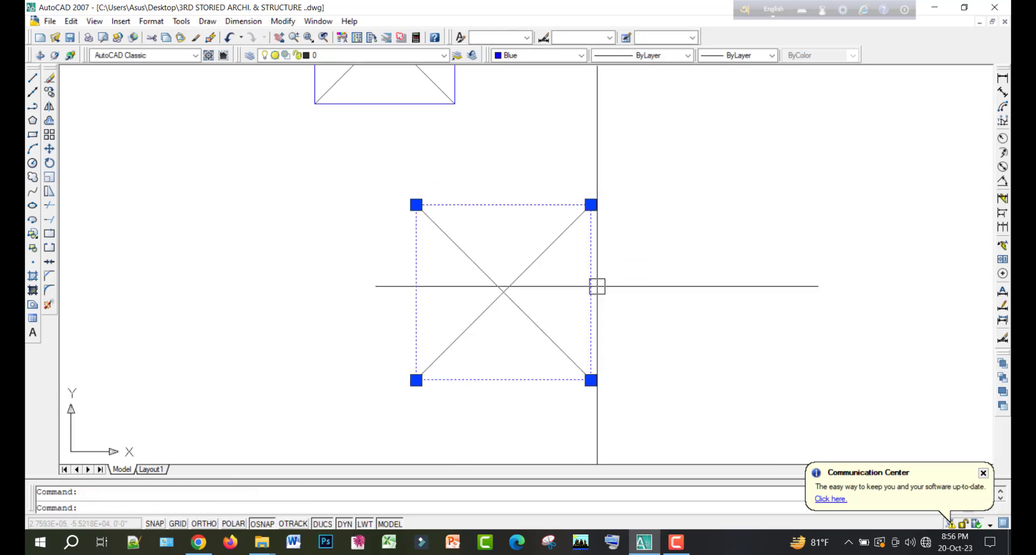
# Copy the 5' footing square from the crossing of its diagonals to the centre of column B-04
pyautogui.write('co')
pyautogui.press('Return')
pyautogui.click(505, 285)
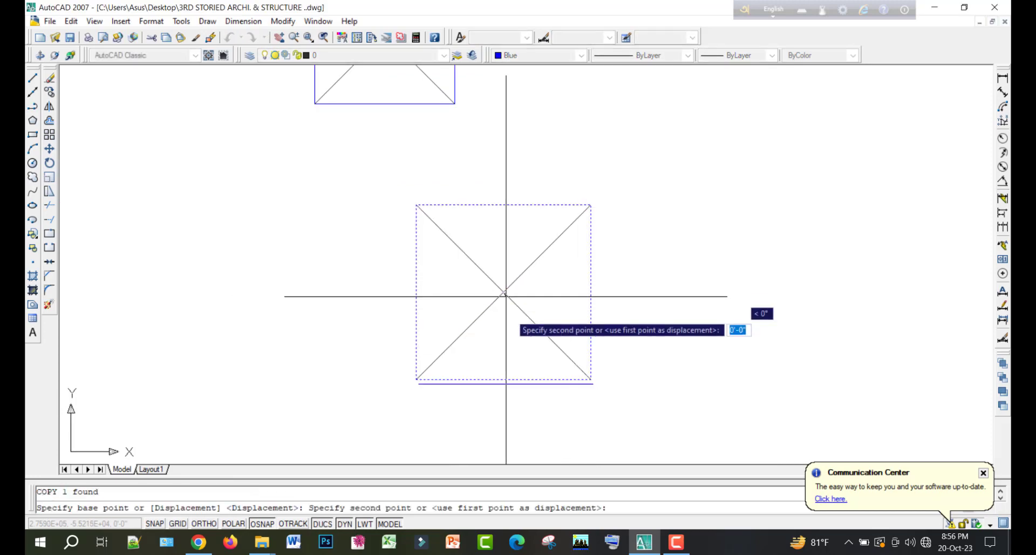
pyautogui.scroll(-5, 605, 231)
pyautogui.scroll(8, 475, 244)
pyautogui.scroll(2, 475, 244)
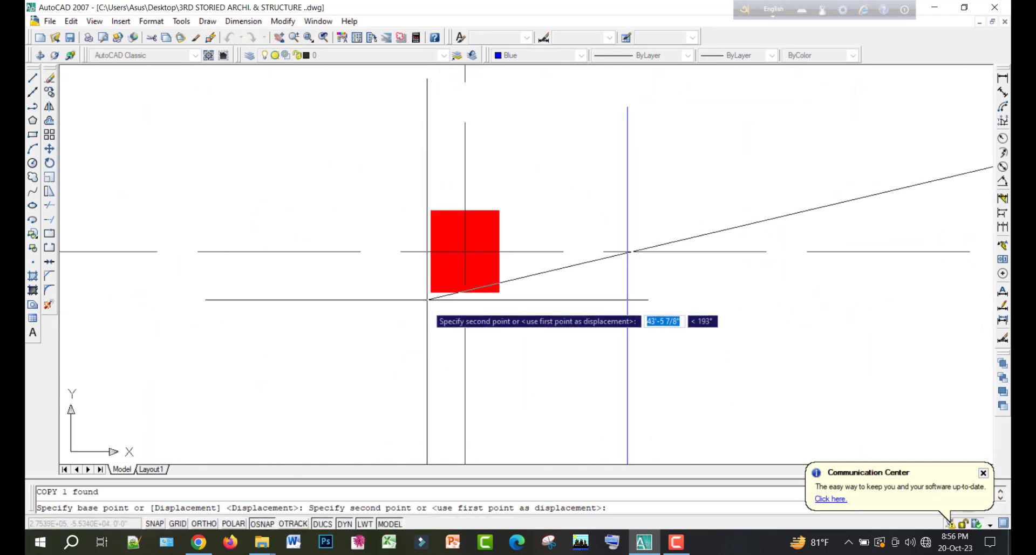
pyautogui.scroll(-6, 502, 313)
pyautogui.scroll(7, 481, 277)
pyautogui.scroll(-3, 377, 334)
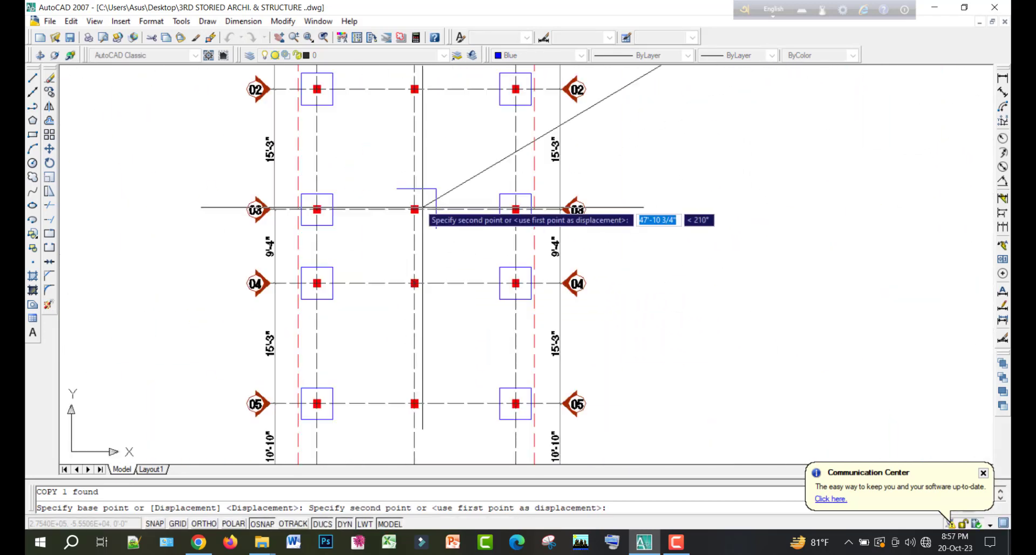
pyautogui.scroll(6, 474, 189)
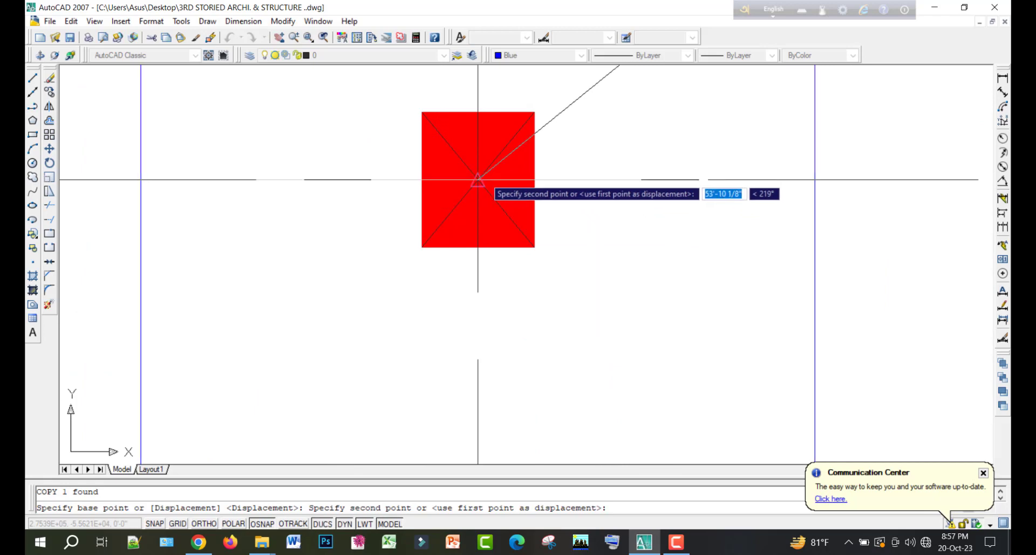
pyautogui.click(424, 247)
# Delete the two diagonal construction lines inside column B-04
pyautogui.scroll(-3, 386, 221)
pyautogui.press('Escape')
pyautogui.moveTo(501, 295); pyautogui.dragTo(511, 308, button='middle')
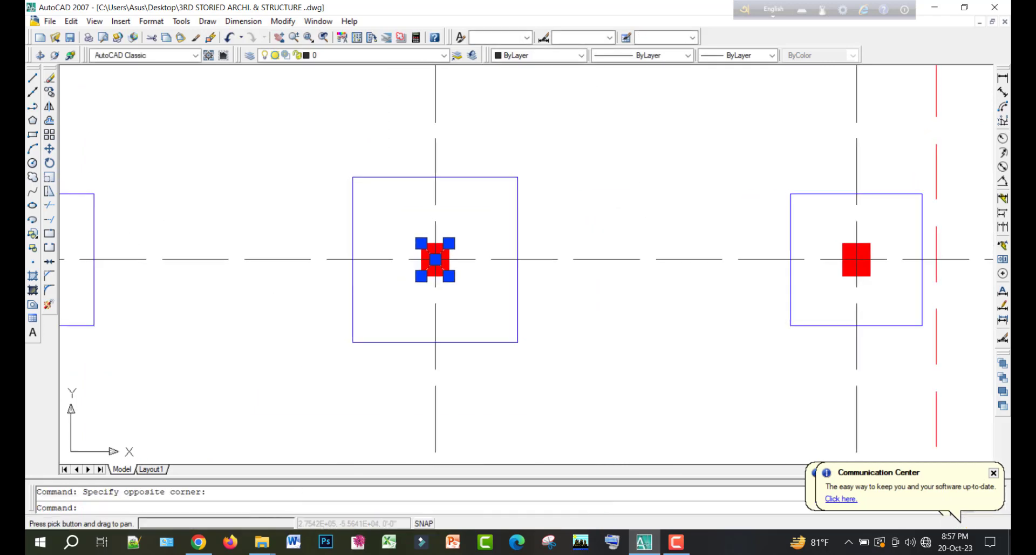
pyautogui.press('Delete')
# Copy the 5' footing square from column B-04 to column B-05, using the same column corner as reference
pyautogui.moveTo(484, 184); pyautogui.dragTo(485, 199, button='middle')
pyautogui.write('co')
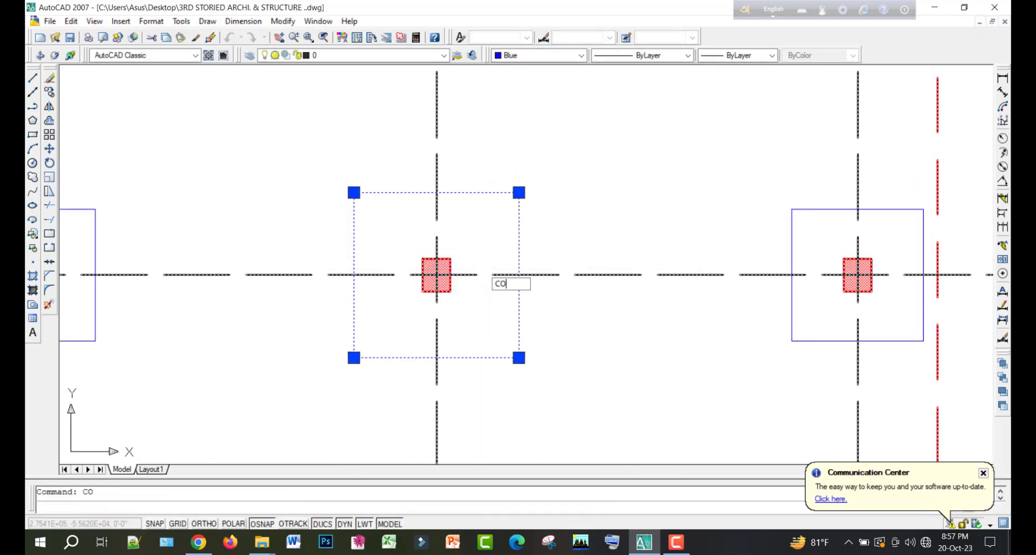
pyautogui.press('Return')
pyautogui.click(450, 244)
pyautogui.scroll(-2, 464, 313)
pyautogui.moveTo(482, 342); pyautogui.dragTo(477, 167, button='middle')
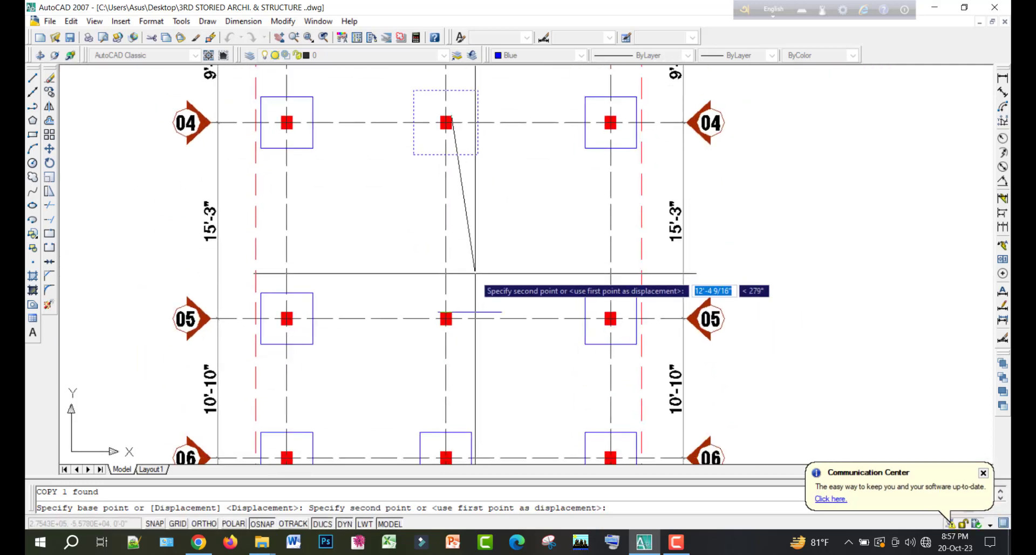
pyautogui.click(453, 311)
# Place the remaining copies of the 5' footing square on columns B-03 and B-02 and end the copying
pyautogui.moveTo(455, 408)
pyautogui.mouseDown(button='middle')
pyautogui.moveTo(478, 258)
pyautogui.moveTo(473, 386)
pyautogui.mouseUp(button='middle')
pyautogui.scroll(2, 478, 257)
pyautogui.scroll(-8, 476, 289)
pyautogui.scroll(8, 473, 250)
pyautogui.click(468, 179)
pyautogui.moveTo(538, 119); pyautogui.dragTo(520, 464, button='middle')
pyautogui.press('Escape')
pyautogui.scroll(-5, 413, 229)
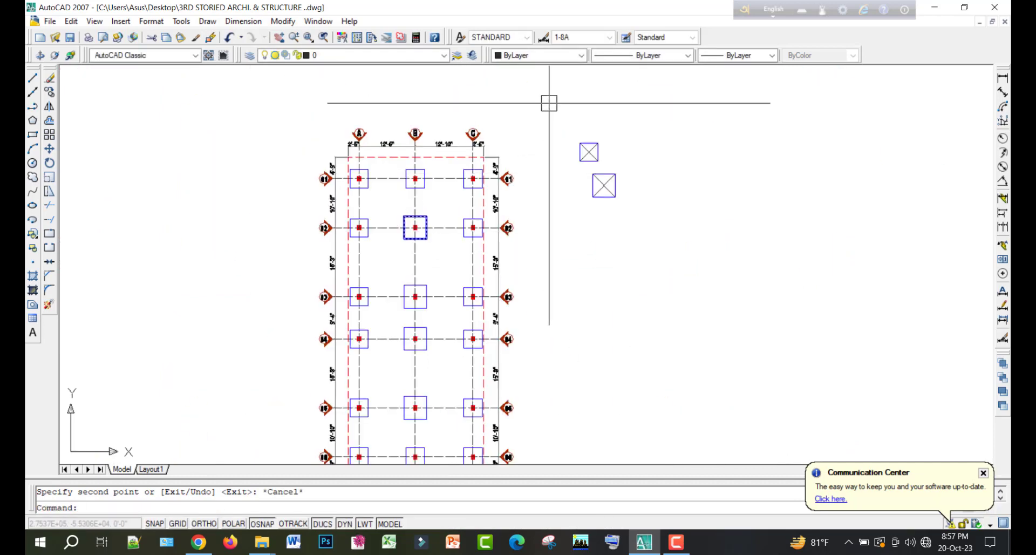
# Delete the two reference squares with their diagonals beside the plan and save the drawing
pyautogui.click(549, 102)
pyautogui.click(664, 293)
pyautogui.press('Delete')
pyautogui.scroll(4, 478, 286)
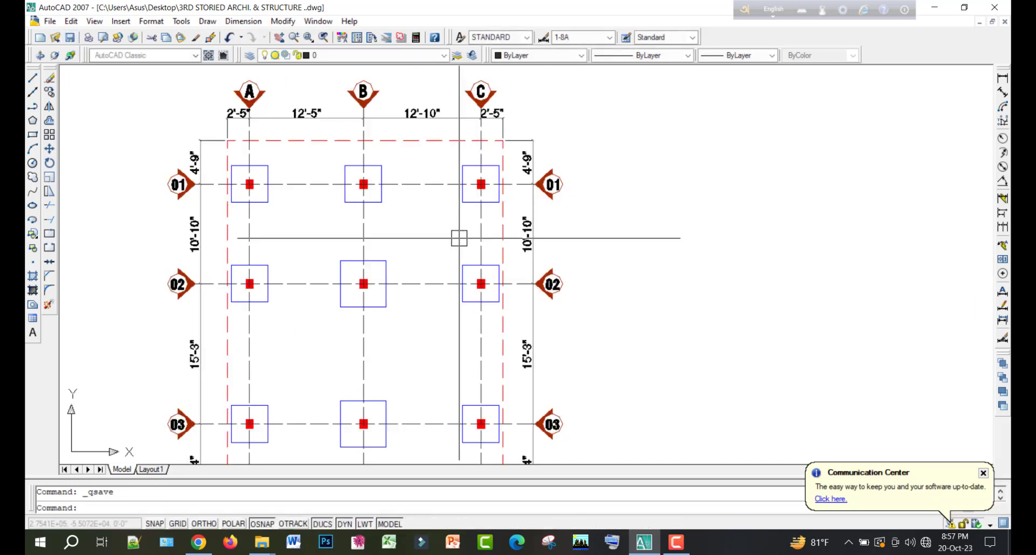
# Add two horizontal linear dimensions below footing A-01, from each side edge to grid line A
pyautogui.click(1004, 79)
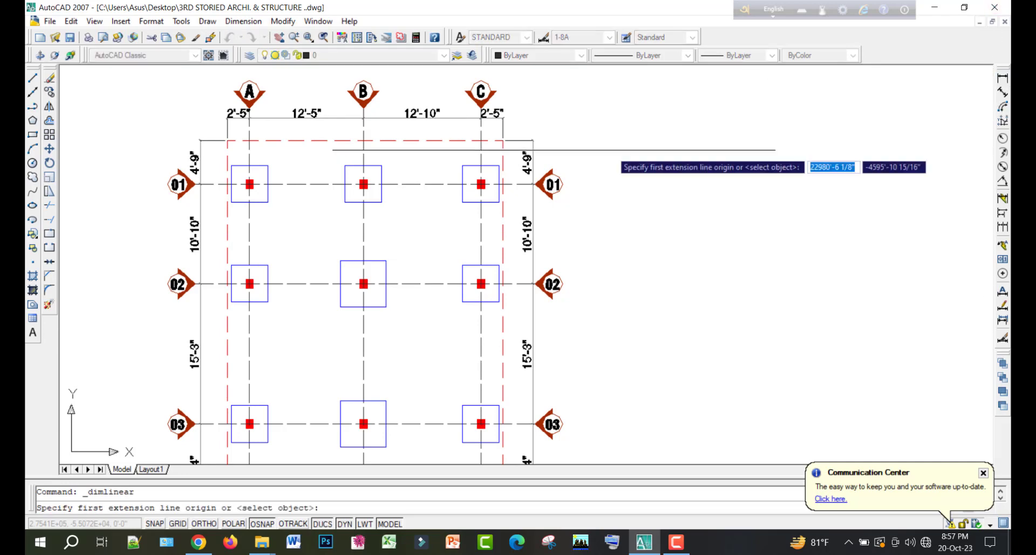
pyautogui.scroll(5, 239, 214)
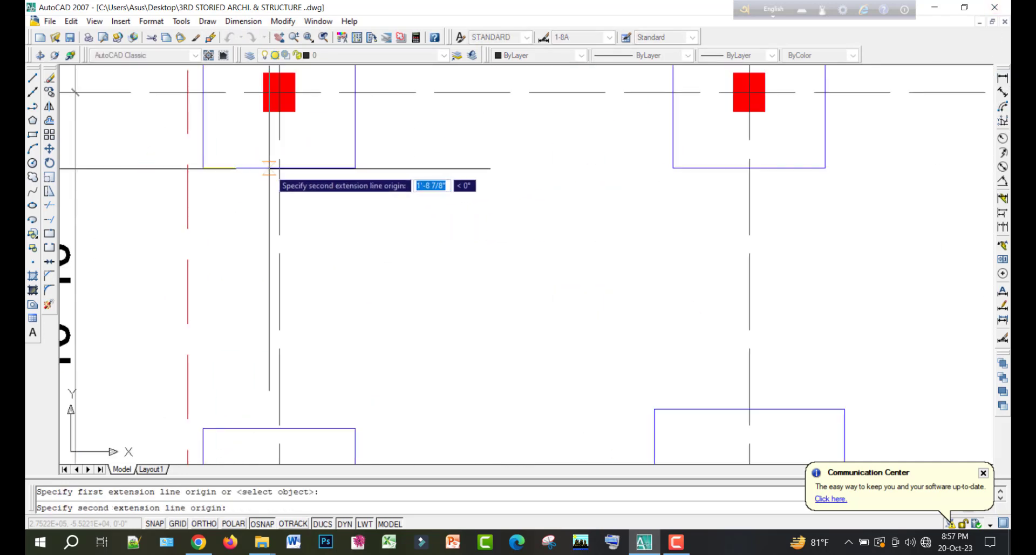
pyautogui.click(279, 228)
pyautogui.press('Return')
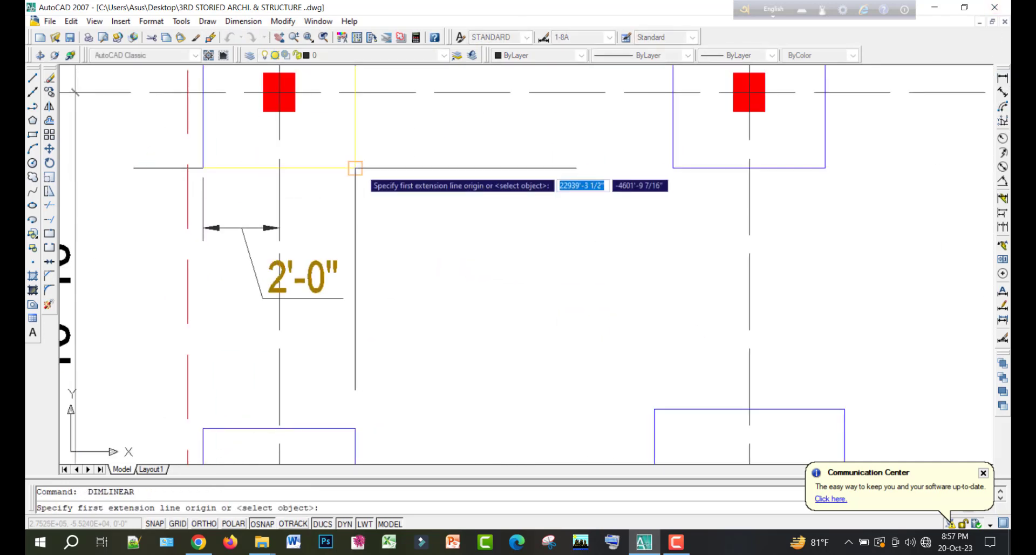
pyautogui.click(279, 167)
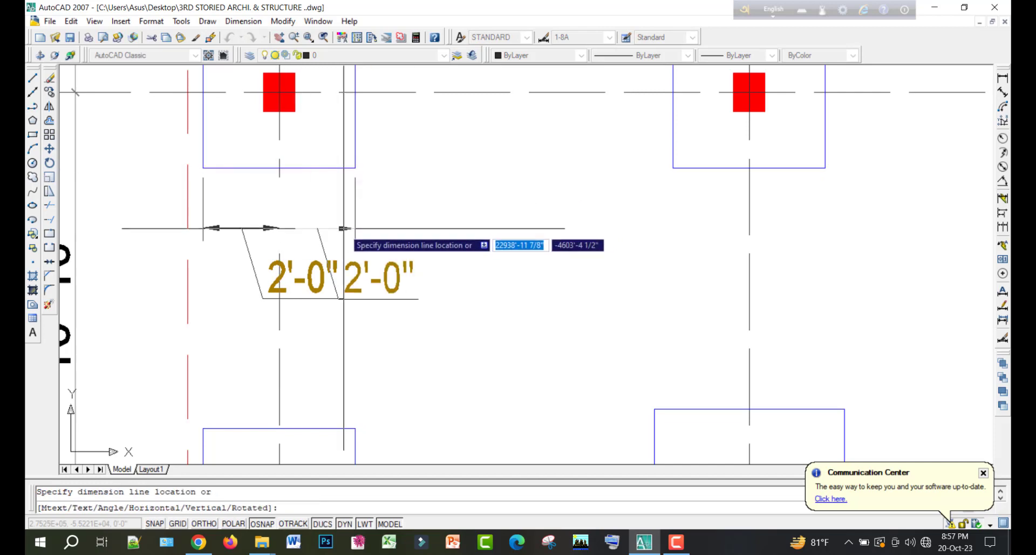
pyautogui.click(343, 230)
# Add vertical dimensions beside footing A-01 from its upper edge to grid line 01 and on to its lower edge
pyautogui.scroll(-4, 334, 309)
pyautogui.scroll(3, 337, 287)
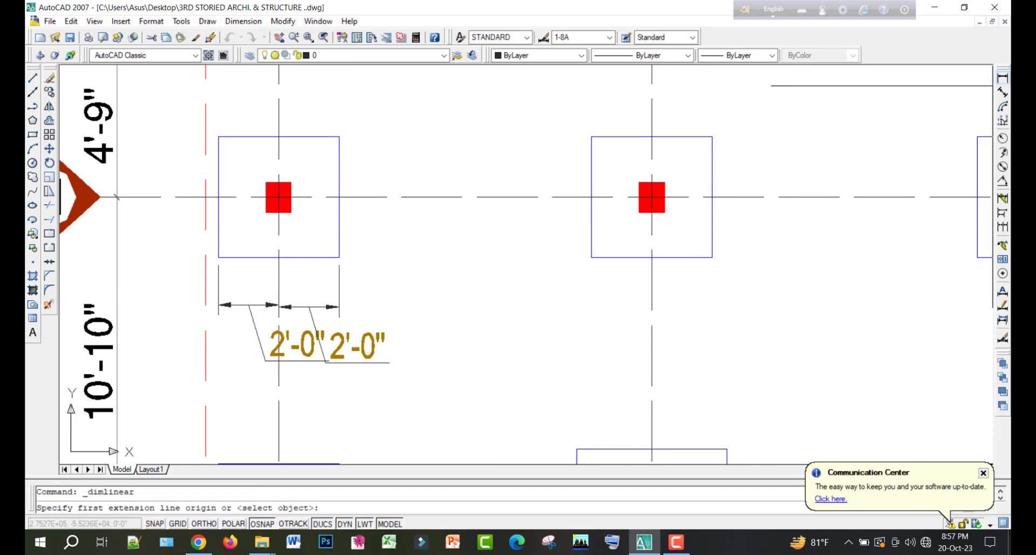
pyautogui.moveTo(510, 161); pyautogui.dragTo(506, 208, button='middle')
pyautogui.click(333, 183)
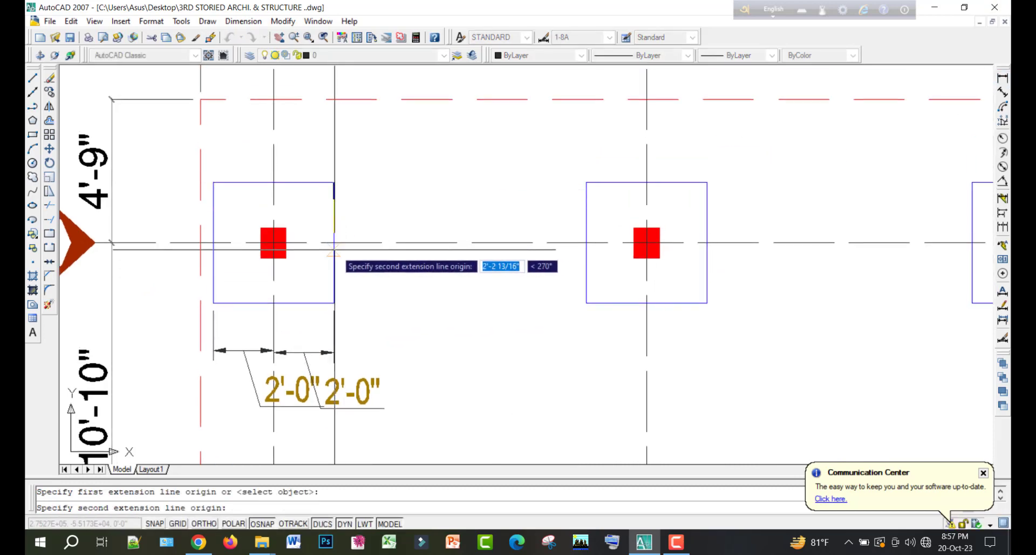
pyautogui.click(334, 243)
pyautogui.click(373, 215)
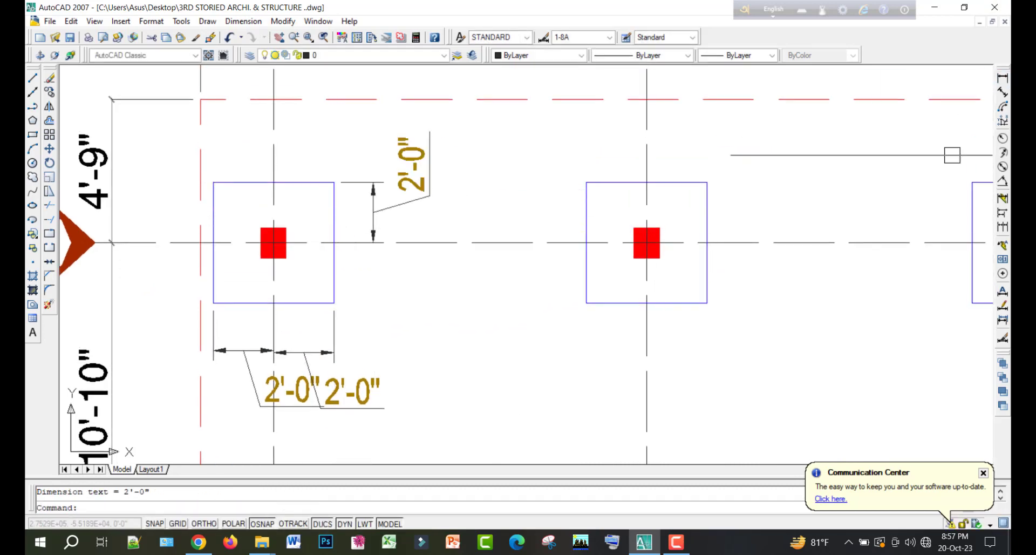
pyautogui.click(1007, 228)
pyautogui.click(334, 302)
pyautogui.press('Escape')
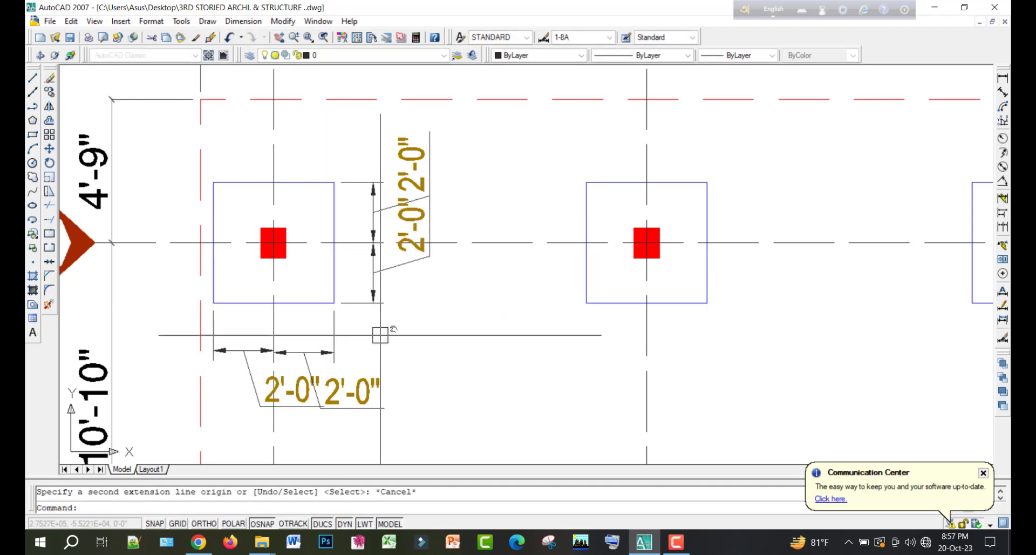
# Move the text of both vertical dimensions of footing A-01 in beside their dimension lines
pyautogui.moveTo(380, 335); pyautogui.dragTo(443, 277, button='middle')
pyautogui.click(467, 213)
pyautogui.click(436, 216)
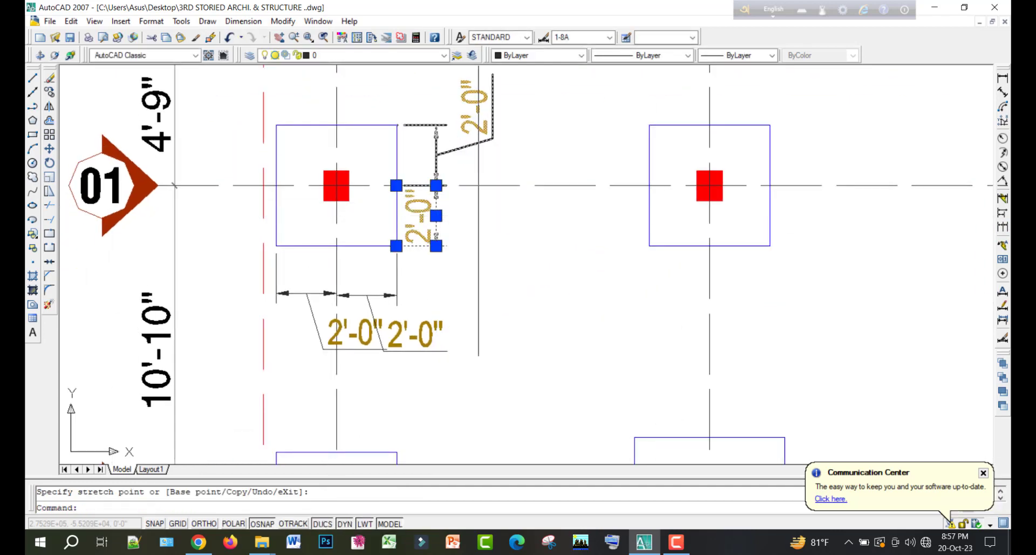
pyautogui.click(474, 134)
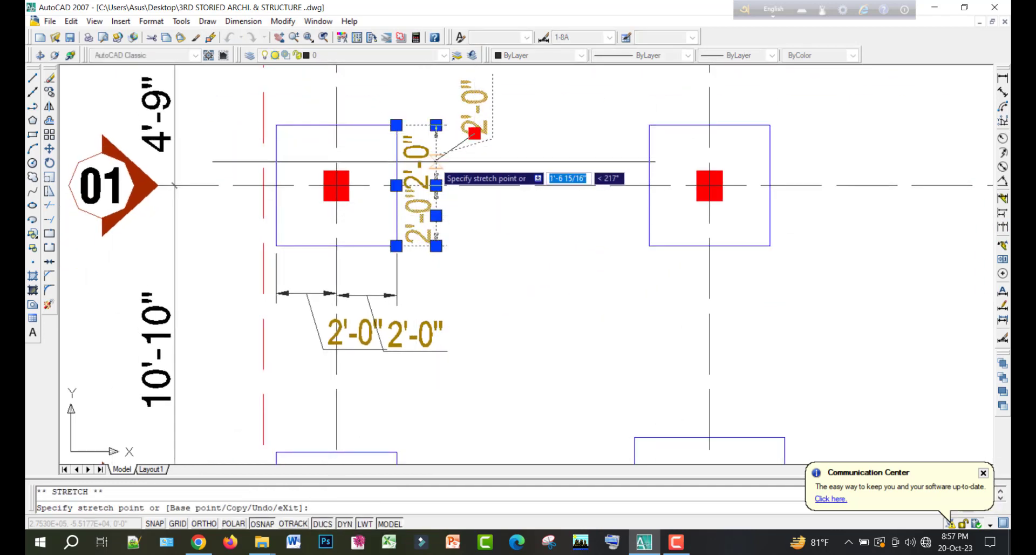
pyautogui.click(437, 162)
pyautogui.press('Escape')
# Shift the upper vertical dimension's text at footing A-01 slightly upward, away from the lower text
pyautogui.moveTo(444, 170); pyautogui.dragTo(466, 136, button='middle')
pyautogui.scroll(5, 467, 134)
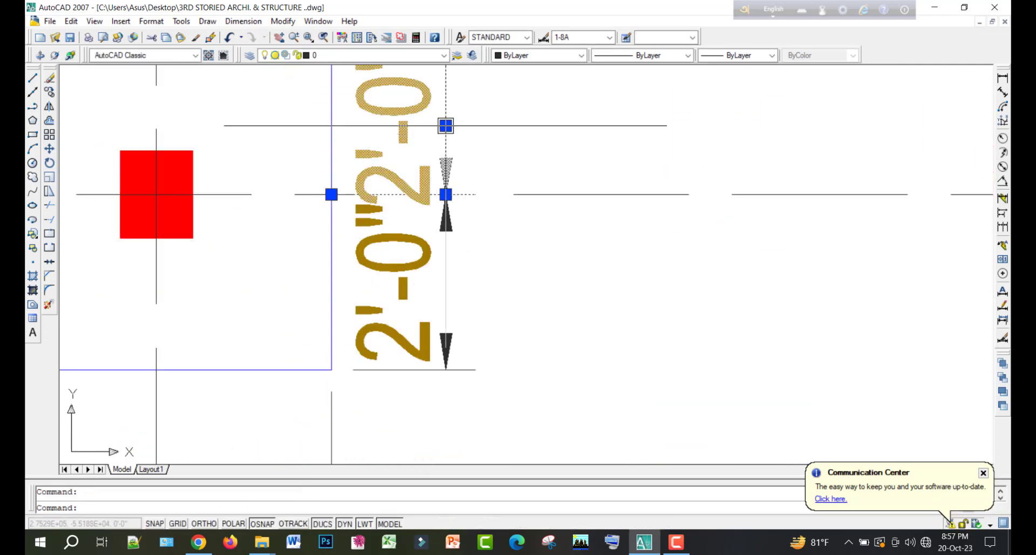
pyautogui.click(446, 126)
pyautogui.click(446, 96)
pyautogui.press('Escape')
# Move the text of both horizontal dimensions of footing A-01 to sit directly above their dimension lines
pyautogui.scroll(-5, 500, 73)
pyautogui.scroll(2, 411, 296)
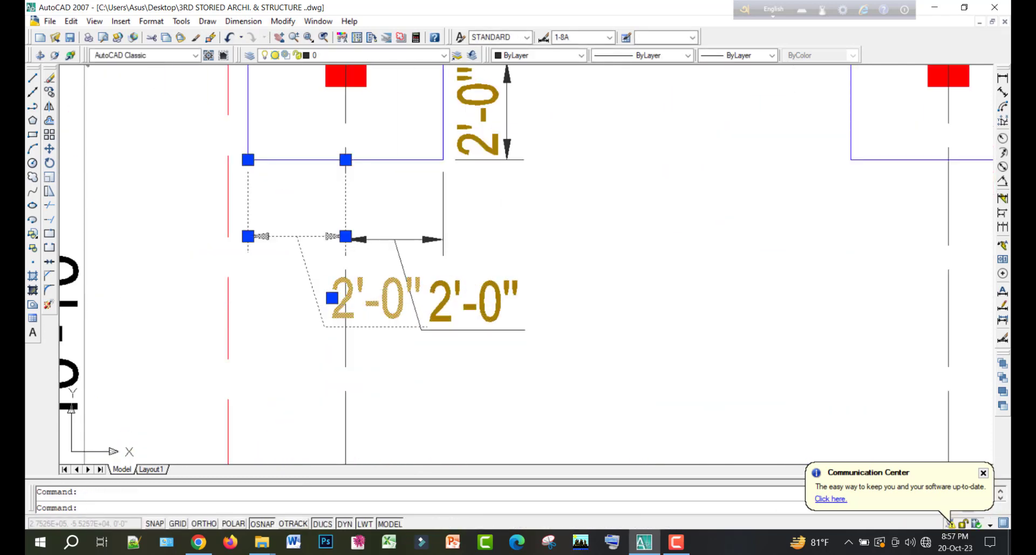
pyautogui.click(332, 298)
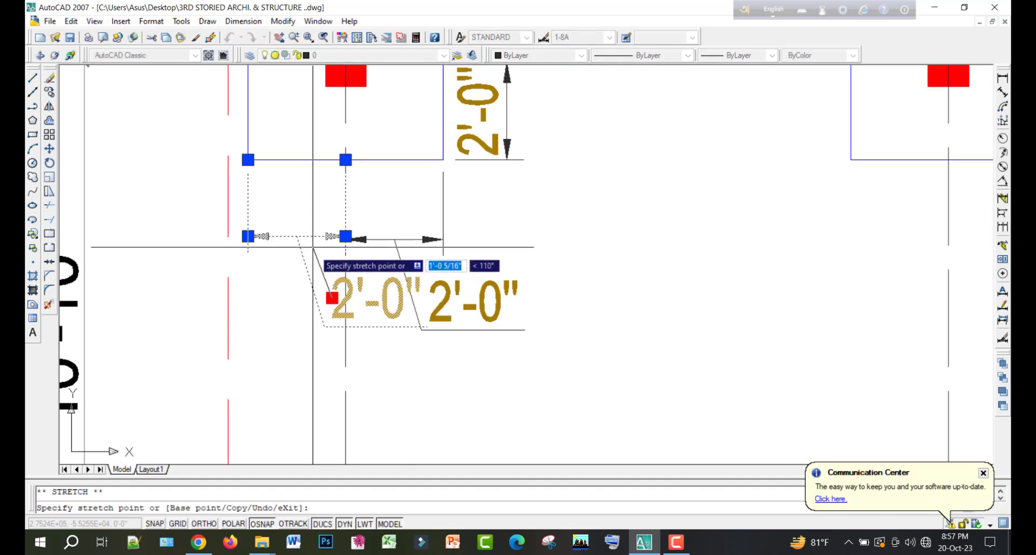
pyautogui.click(297, 236)
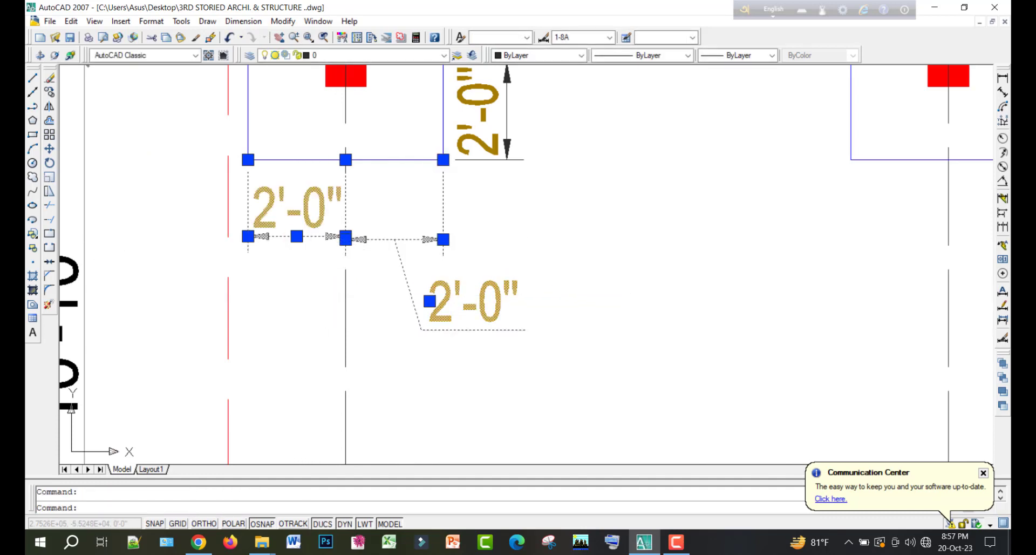
pyautogui.click(430, 301)
pyautogui.press('Escape')
pyautogui.scroll(-4, 392, 238)
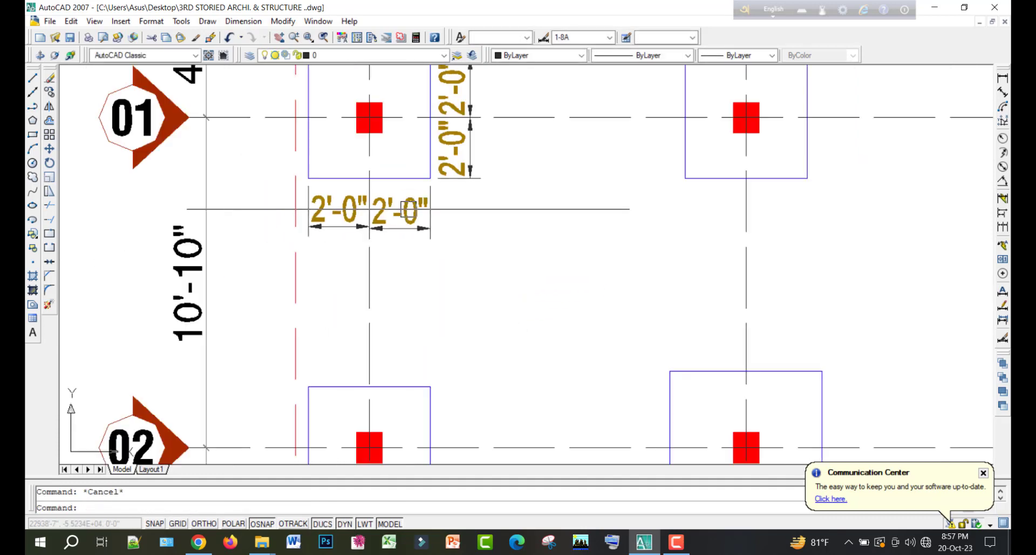
# Copy the four dimensions of footing A-01 by the footing's upper-left corner to footings B-01 and C-01
pyautogui.moveTo(509, 146); pyautogui.dragTo(420, 230, button='middle')
pyautogui.moveTo(356, 244); pyautogui.dragTo(426, 221, button='middle')
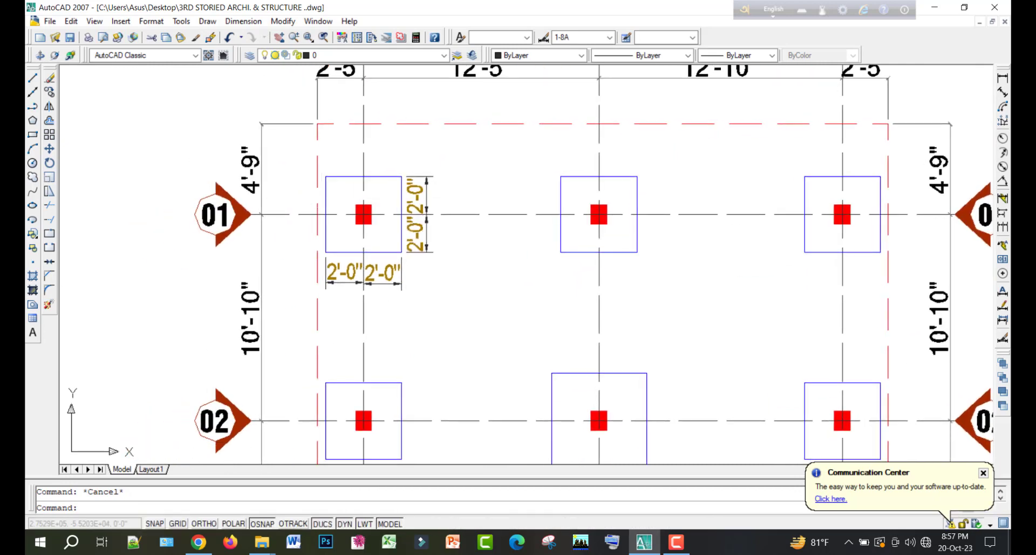
pyautogui.scroll(2, 432, 176)
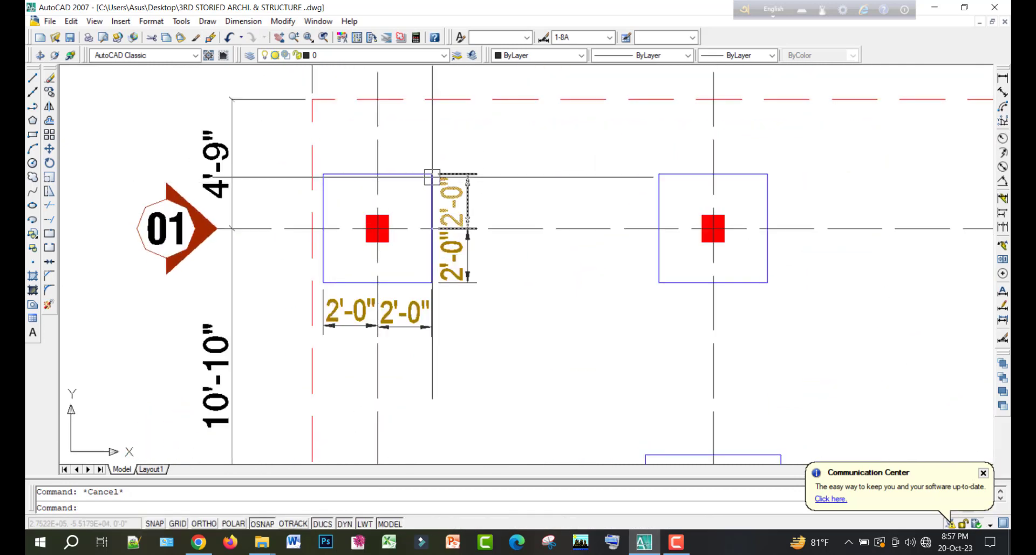
pyautogui.click(363, 303)
pyautogui.moveTo(376, 298); pyautogui.dragTo(400, 292, button='middle')
pyautogui.write('co')
pyautogui.press('space')
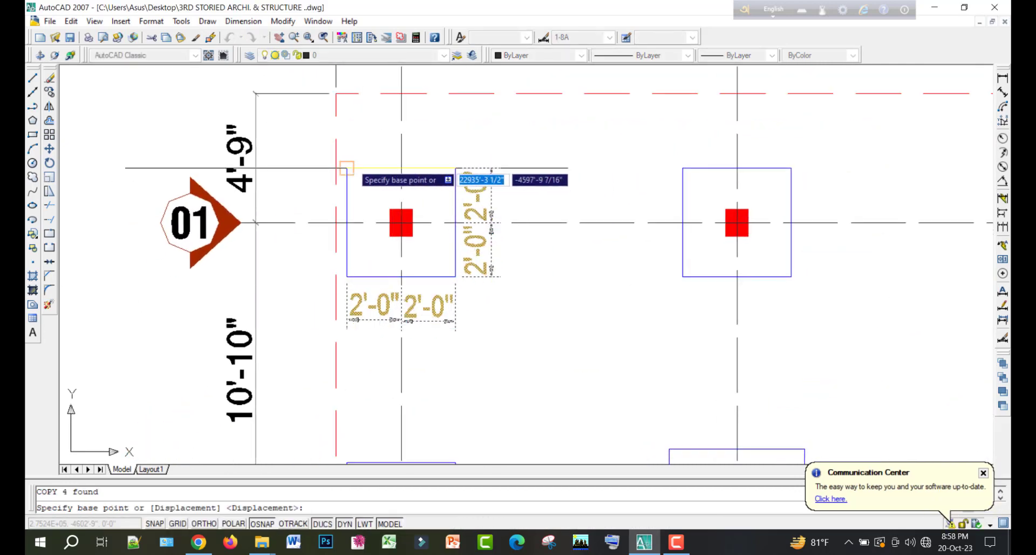
pyautogui.click(347, 167)
pyautogui.click(682, 168)
pyautogui.moveTo(745, 238)
pyautogui.mouseDown(button='middle')
pyautogui.moveTo(571, 244)
pyautogui.moveTo(342, 231)
pyautogui.mouseUp(button='middle')
pyautogui.click(628, 160)
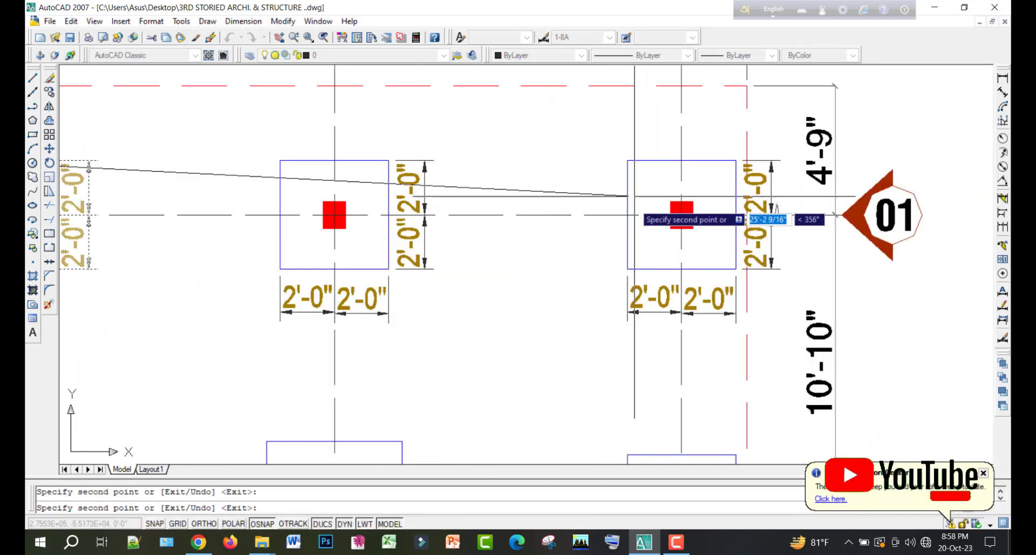
# Place copies of the four footing dimensions at the upper-left corners of footings A-02, A-03 and A-04
pyautogui.scroll(-2, 696, 208)
pyautogui.moveTo(703, 208); pyautogui.dragTo(712, 135, button='middle')
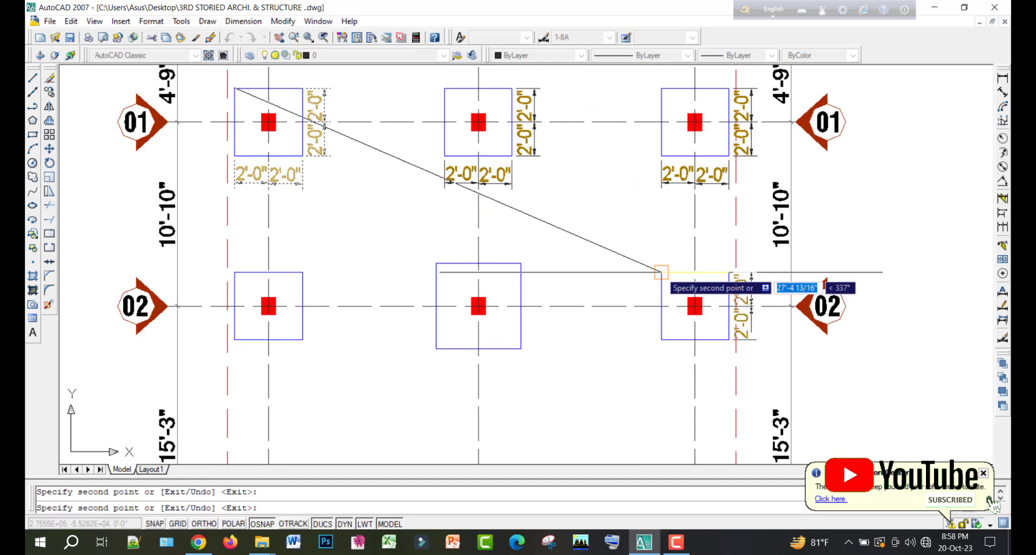
pyautogui.moveTo(205, 269); pyautogui.dragTo(542, 161, button='middle')
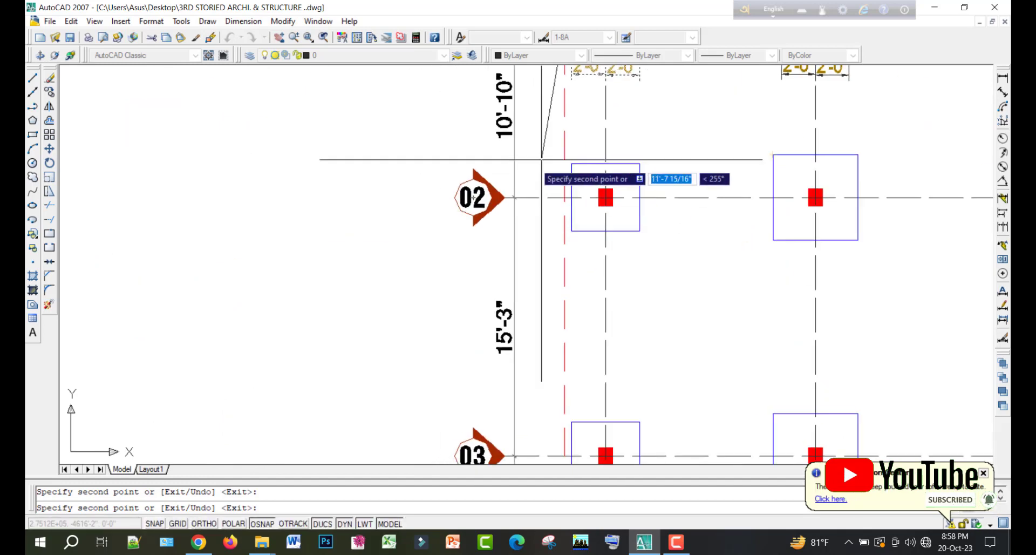
pyautogui.click(573, 163)
pyautogui.moveTo(616, 389); pyautogui.dragTo(611, 231, button='middle')
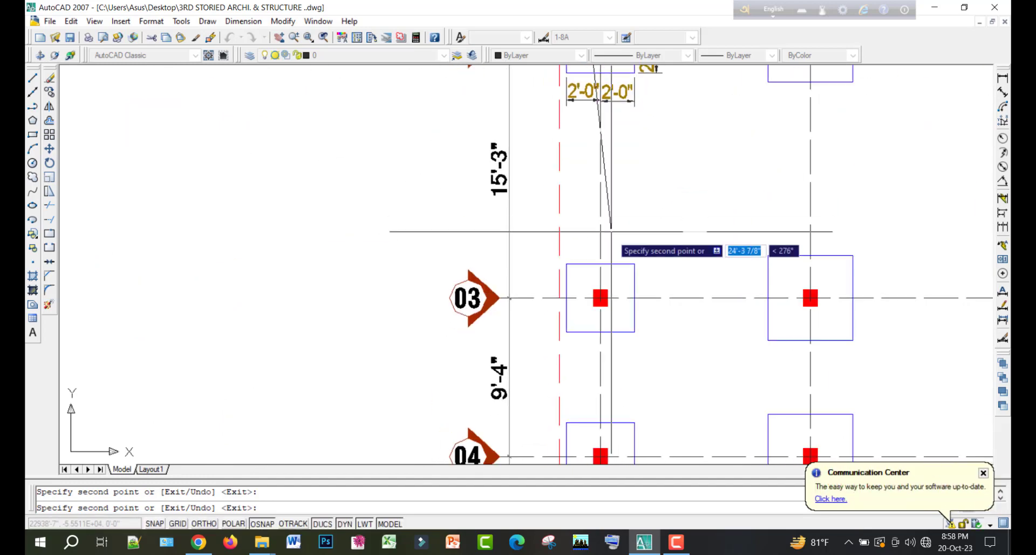
pyautogui.click(566, 264)
pyautogui.moveTo(601, 326); pyautogui.dragTo(587, 150, button='middle')
pyautogui.click(550, 241)
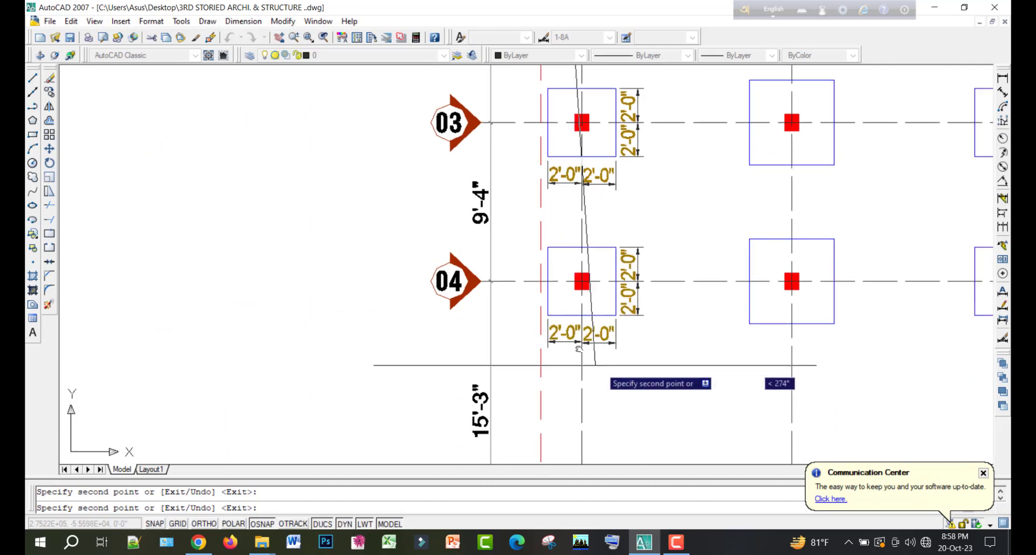
# Place copies of the four footing dimensions at footings A-05 and A-06
pyautogui.moveTo(572, 464); pyautogui.dragTo(556, 287, button='middle')
pyautogui.click(537, 356)
pyautogui.moveTo(577, 383); pyautogui.dragTo(547, 102, button='middle')
pyautogui.click(506, 241)
pyautogui.moveTo(649, 250); pyautogui.dragTo(643, 252, button='middle')
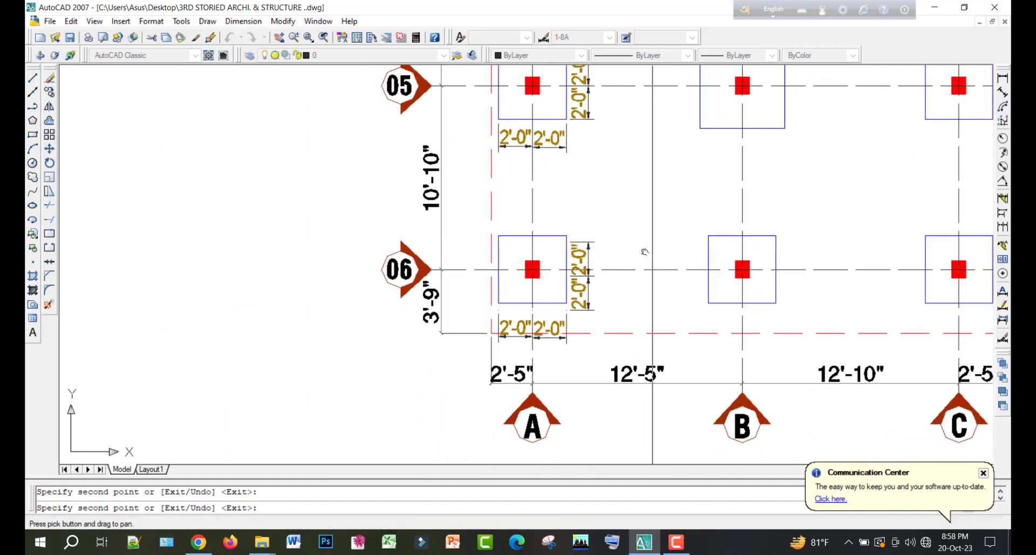
# Move the four dimensions of footing A-06 so that they line up with the footing's upper-right corner
pyautogui.scroll(4, 638, 254)
pyautogui.press('Escape')
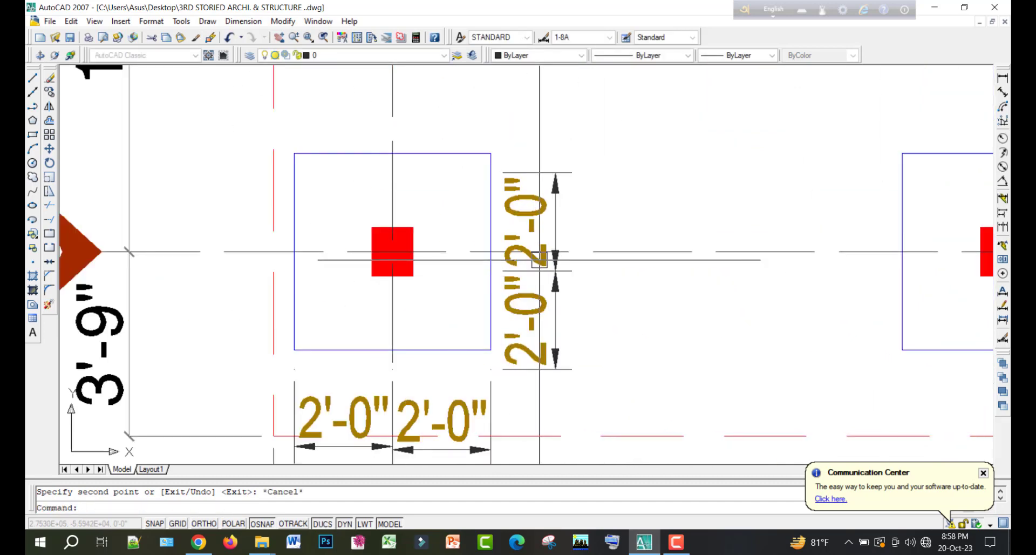
pyautogui.scroll(-3, 558, 230)
pyautogui.moveTo(599, 284); pyautogui.dragTo(586, 292, button='middle')
pyautogui.scroll(3, 522, 227)
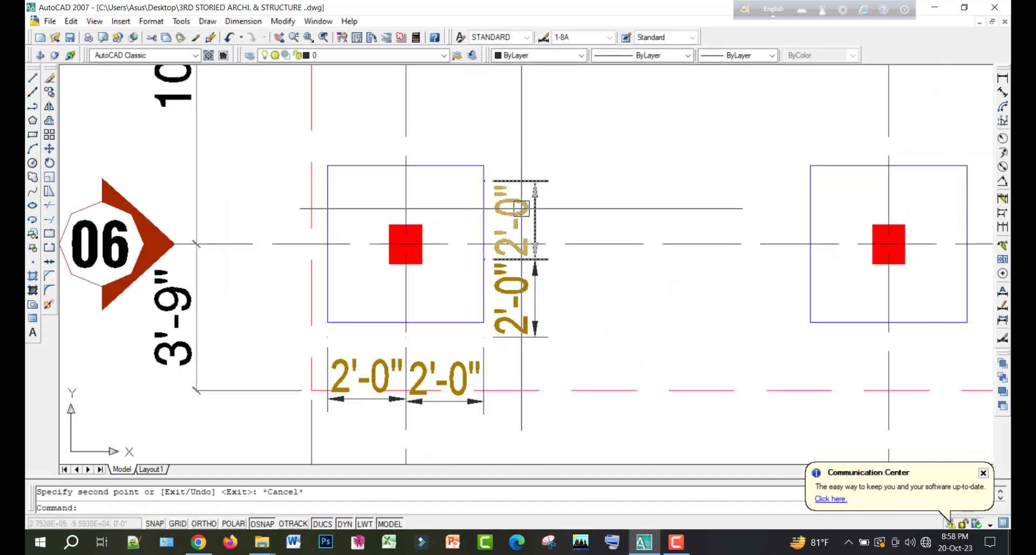
pyautogui.moveTo(386, 368); pyautogui.dragTo(406, 395, button='middle')
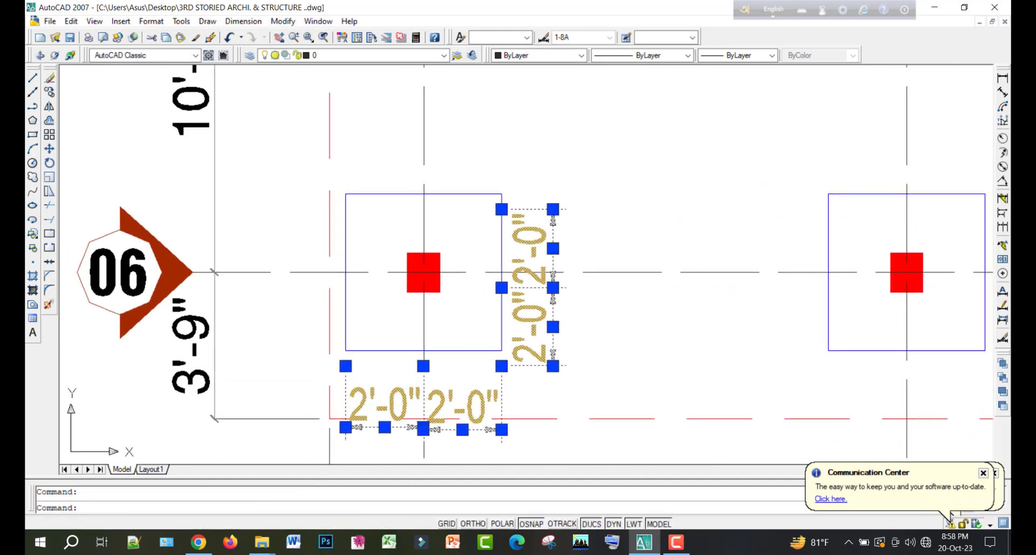
pyautogui.write('m')
pyautogui.press('Return')
pyautogui.scroll(3, 513, 237)
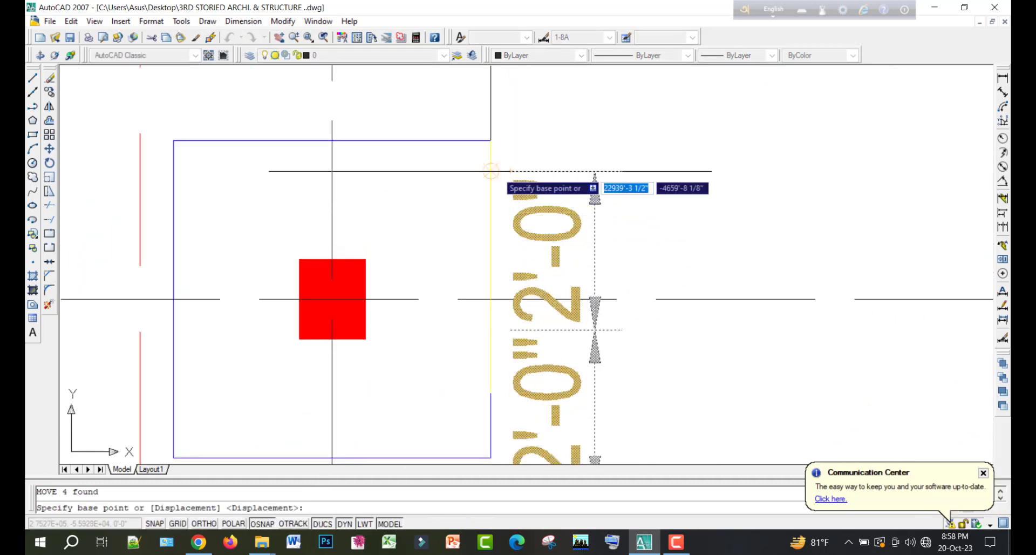
pyautogui.click(492, 146)
pyautogui.press('Escape')
pyautogui.scroll(-2, 559, 151)
pyautogui.scroll(-6, 570, 252)
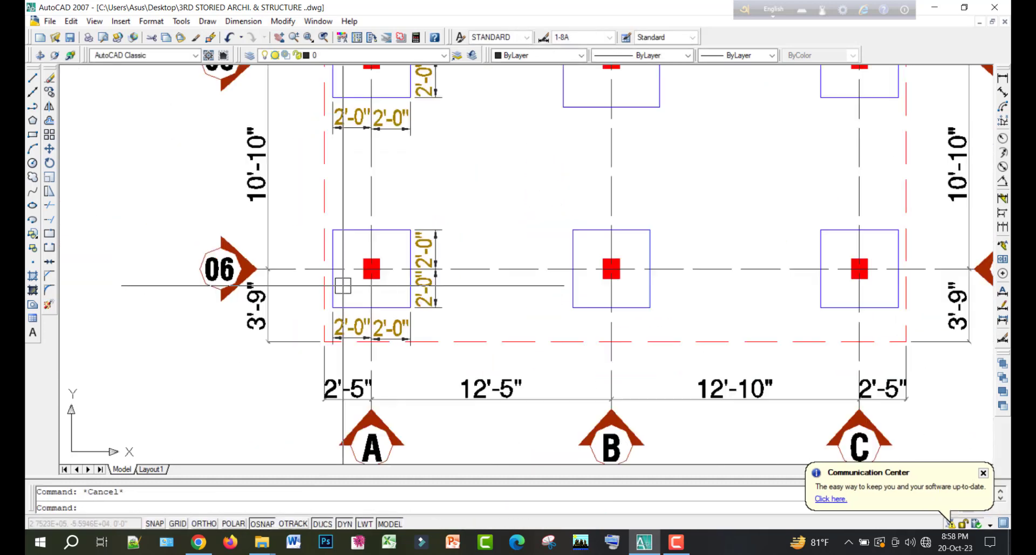
pyautogui.scroll(2, 411, 280)
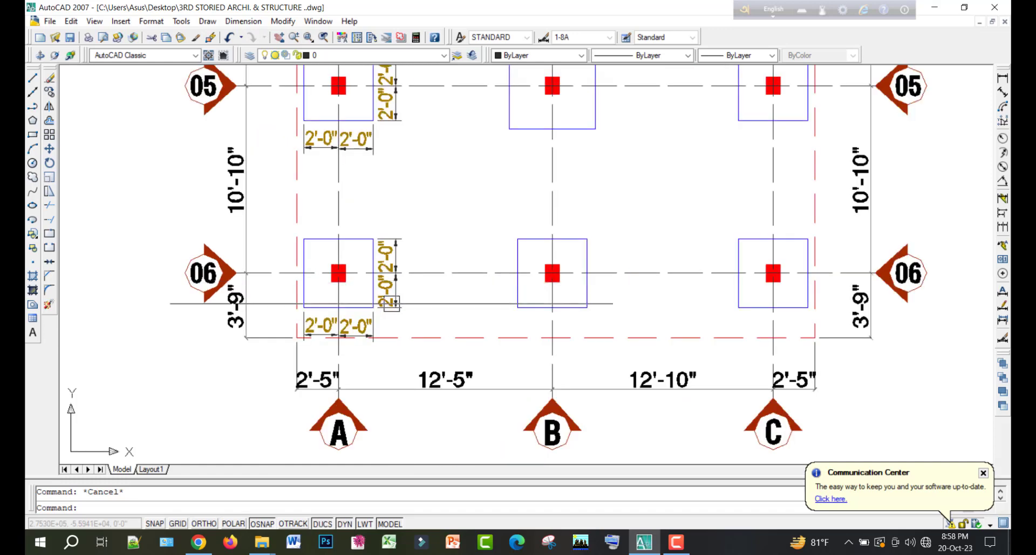
# Delete the two vertical dimensions on the right side of footing C-01
pyautogui.scroll(-3, 652, 156)
pyautogui.moveTo(640, 203); pyautogui.dragTo(493, 306, button='middle')
pyautogui.scroll(2, 535, 216)
pyautogui.moveTo(717, 86); pyautogui.dragTo(529, 431, button='middle')
pyautogui.moveTo(462, 101); pyautogui.dragTo(493, 253, button='middle')
pyautogui.scroll(6, 453, 234)
pyautogui.click(446, 219)
pyautogui.click(450, 267)
pyautogui.moveTo(516, 284); pyautogui.dragTo(587, 285, button='middle')
pyautogui.press('Delete')
# Dimension the left side of footing C-01 from its upper corner to grid line 01 and on to its lower corner
pyautogui.click(1002, 79)
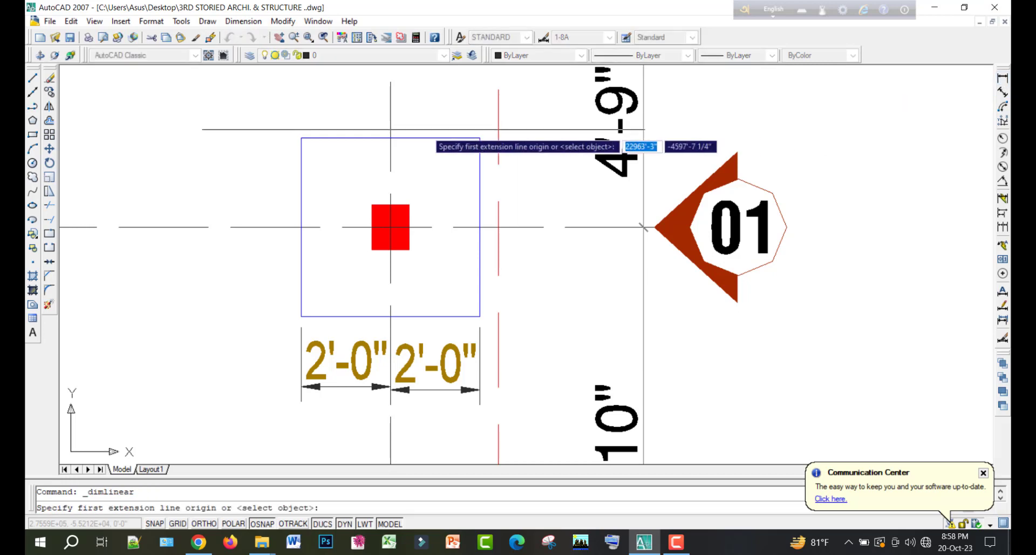
pyautogui.click(302, 138)
pyautogui.click(301, 227)
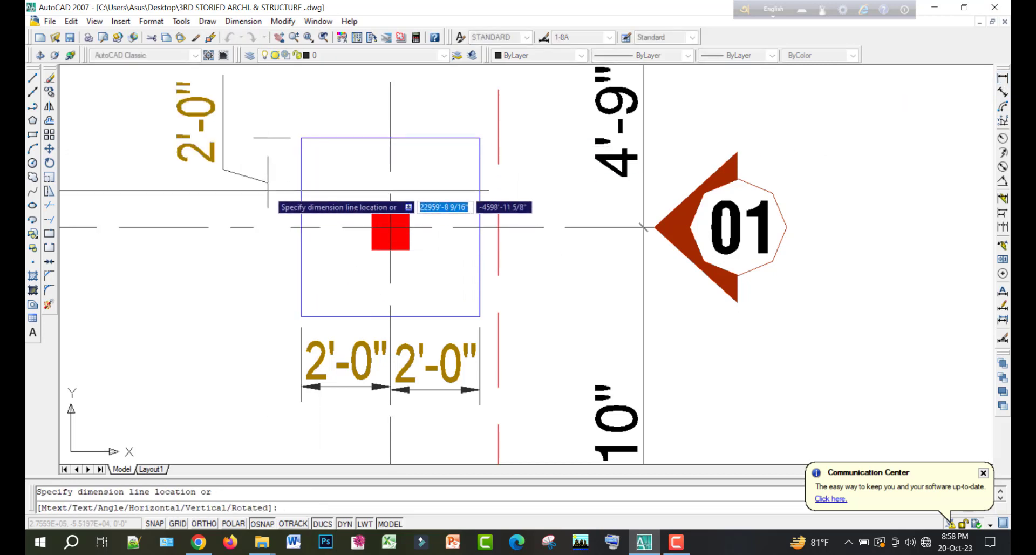
pyautogui.click(269, 182)
pyautogui.click(1002, 226)
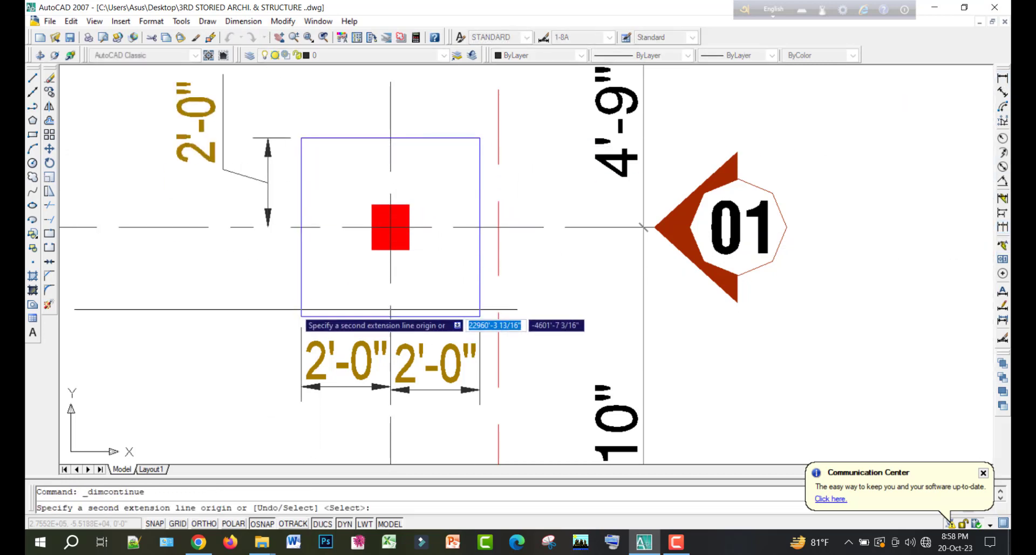
pyautogui.click(302, 316)
pyautogui.press('Escape')
# Move the text of both vertical dimensions of footing C-01 to sit directly beside their dimension lines
pyautogui.click(239, 238)
pyautogui.click(203, 250)
pyautogui.click(196, 250)
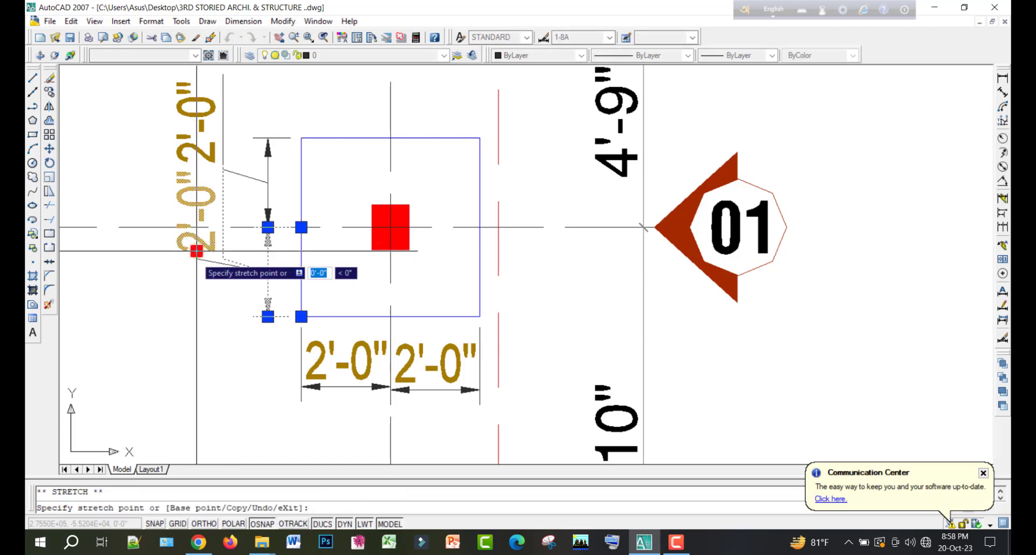
pyautogui.click(223, 176)
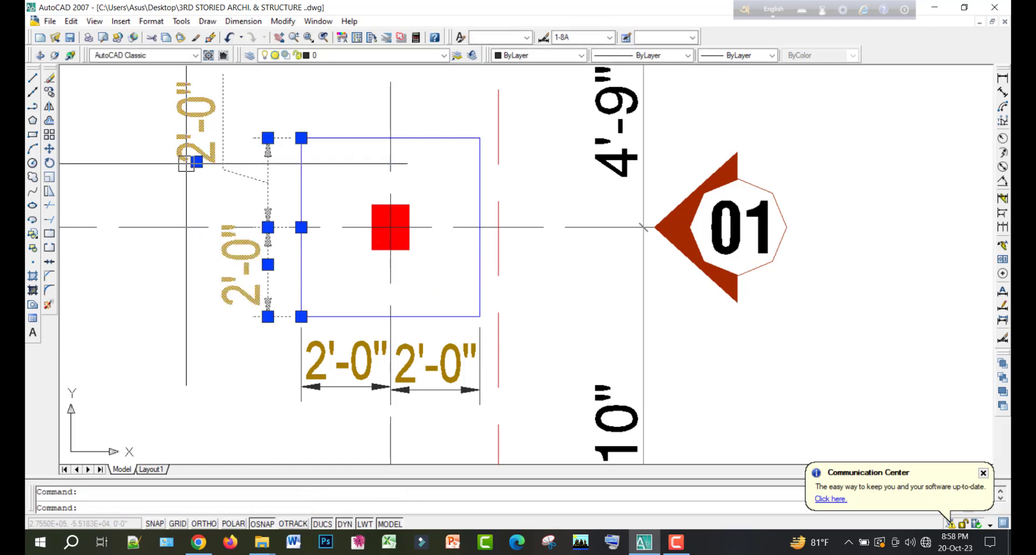
pyautogui.click(197, 162)
pyautogui.click(266, 163)
pyautogui.press('Escape')
pyautogui.scroll(-2, 273, 173)
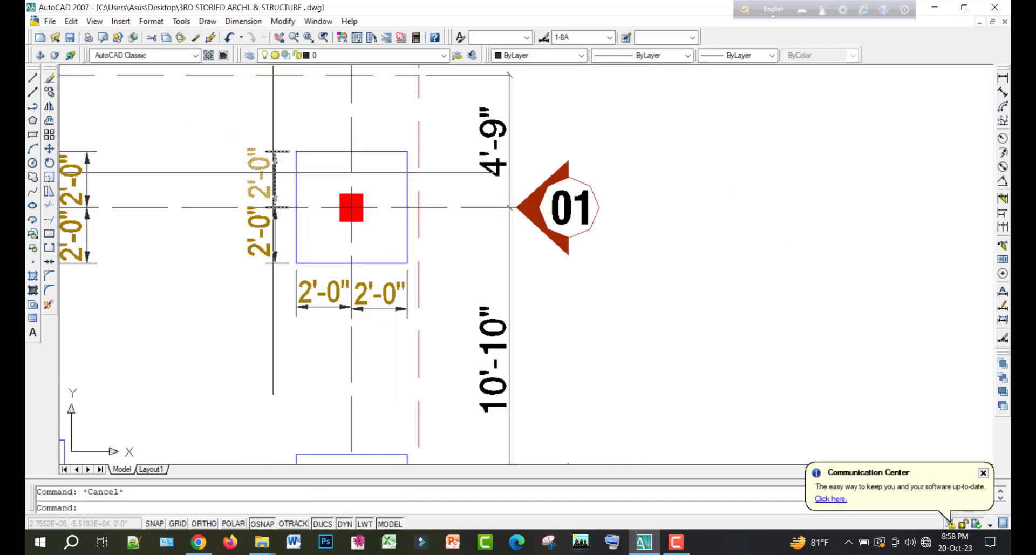
pyautogui.press('Escape')
# Copy the four dimensions of footing C-01 by the footing's upper-right corner to footings C-02 and C-03
pyautogui.click(305, 290)
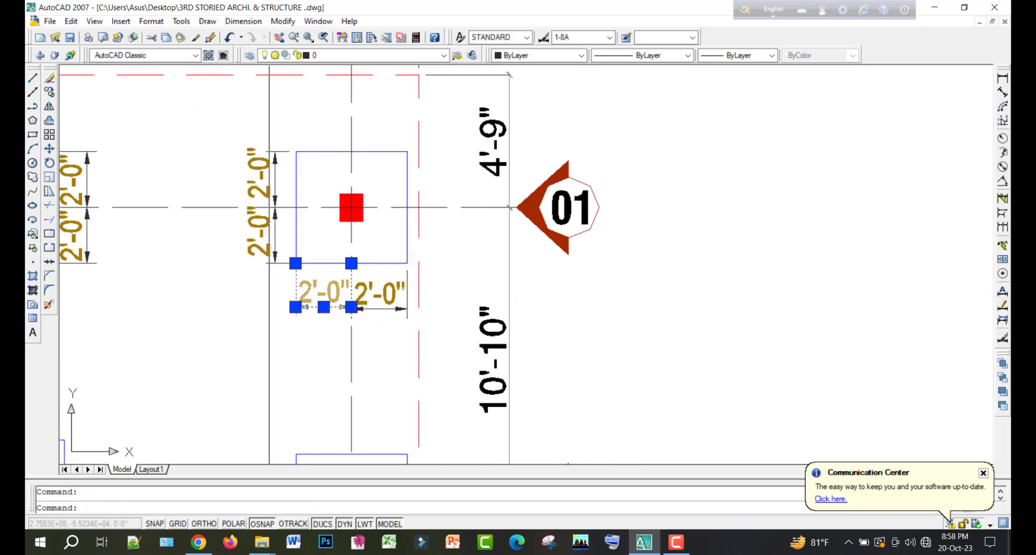
pyautogui.moveTo(379, 298); pyautogui.dragTo(428, 332, button='middle')
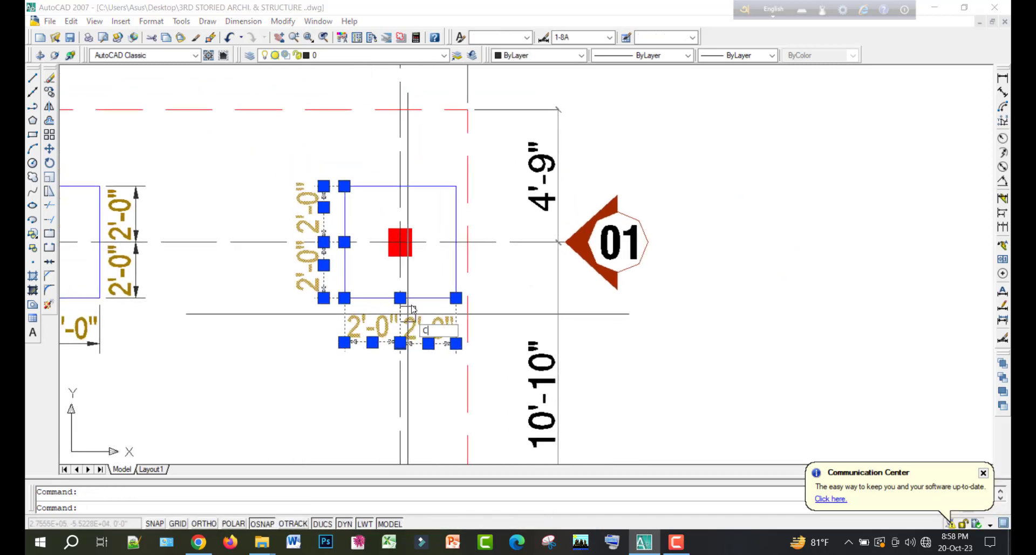
pyautogui.write('co')
pyautogui.press('Return')
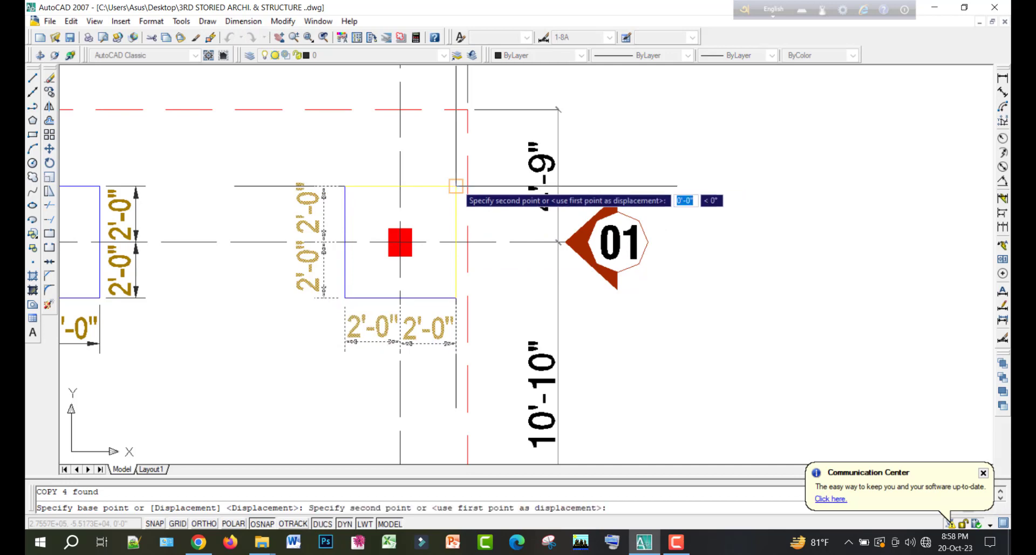
pyautogui.scroll(-5, 456, 186)
pyautogui.scroll(4, 448, 151)
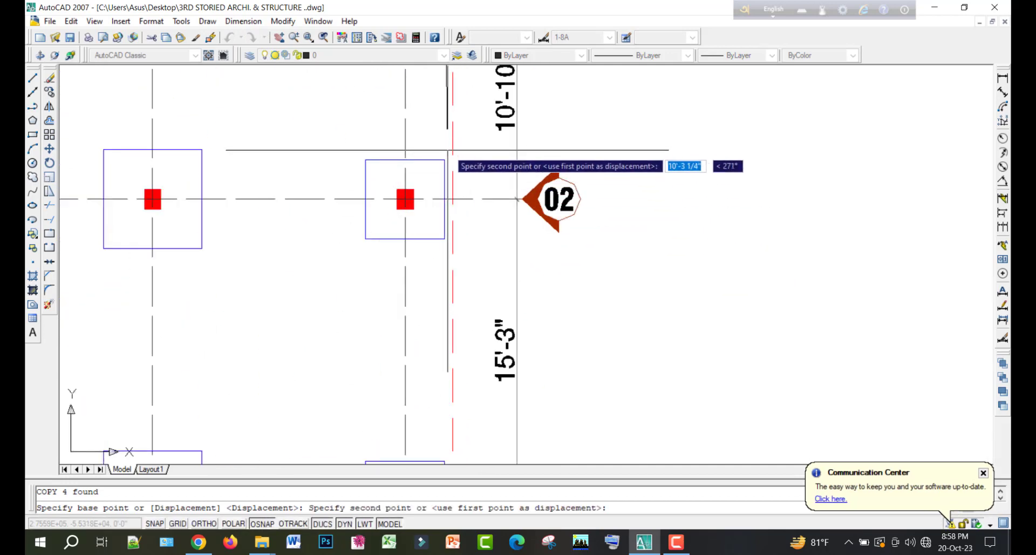
pyautogui.click(444, 160)
pyautogui.moveTo(426, 441); pyautogui.dragTo(459, 248, button='middle')
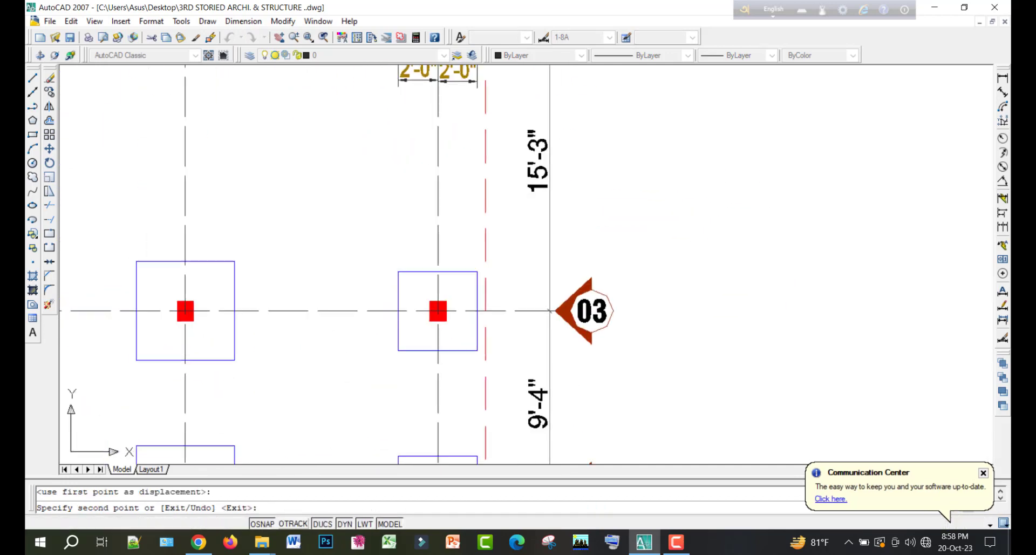
pyautogui.click(477, 272)
# Place copies of the four footing dimensions at the upper-right corners of footings C-04, C-05 and C-06
pyautogui.moveTo(511, 418); pyautogui.dragTo(488, 236, button='middle')
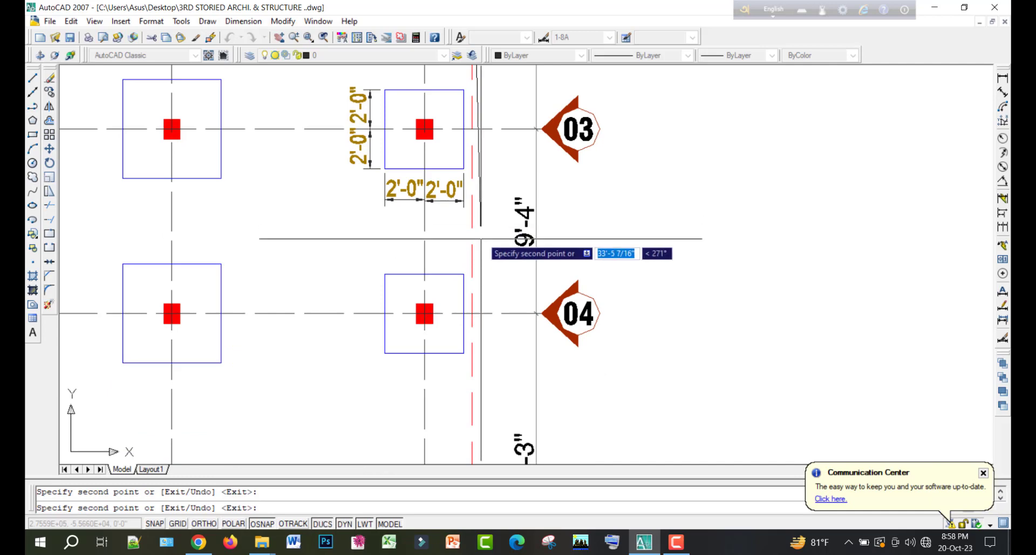
pyautogui.click(464, 274)
pyautogui.moveTo(466, 407); pyautogui.dragTo(487, 64, button='middle')
pyautogui.click(463, 150)
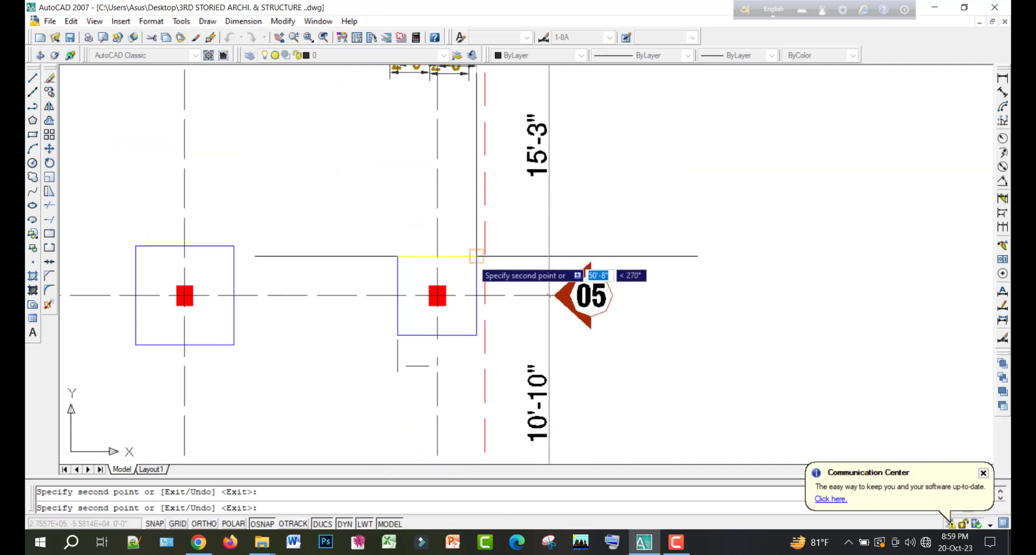
pyautogui.scroll(-2, 471, 186)
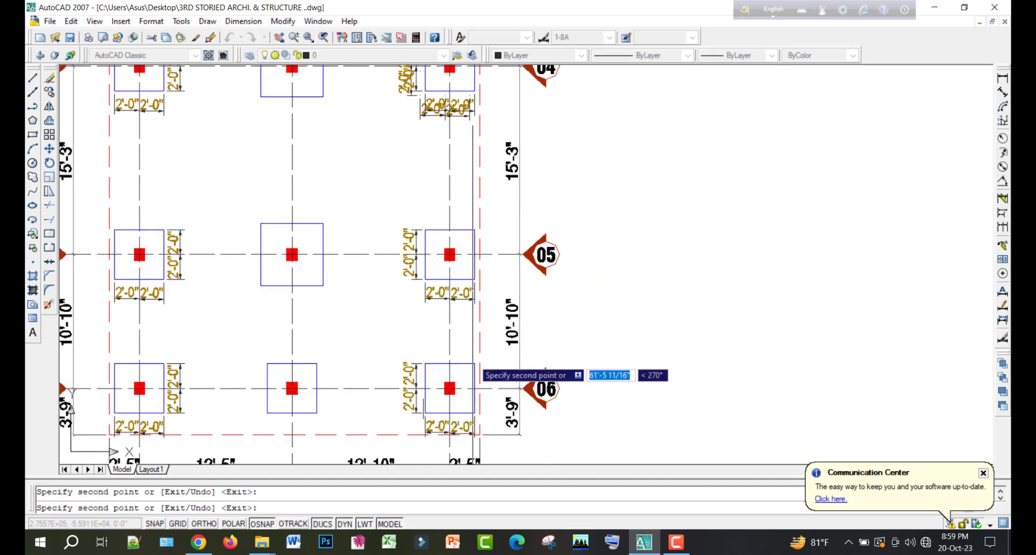
pyautogui.press('Escape')
# Delete the two misplaced duplicate vertical dimensions beside footing C-04
pyautogui.moveTo(402, 70); pyautogui.dragTo(400, 242, button='middle')
pyautogui.scroll(4, 400, 241)
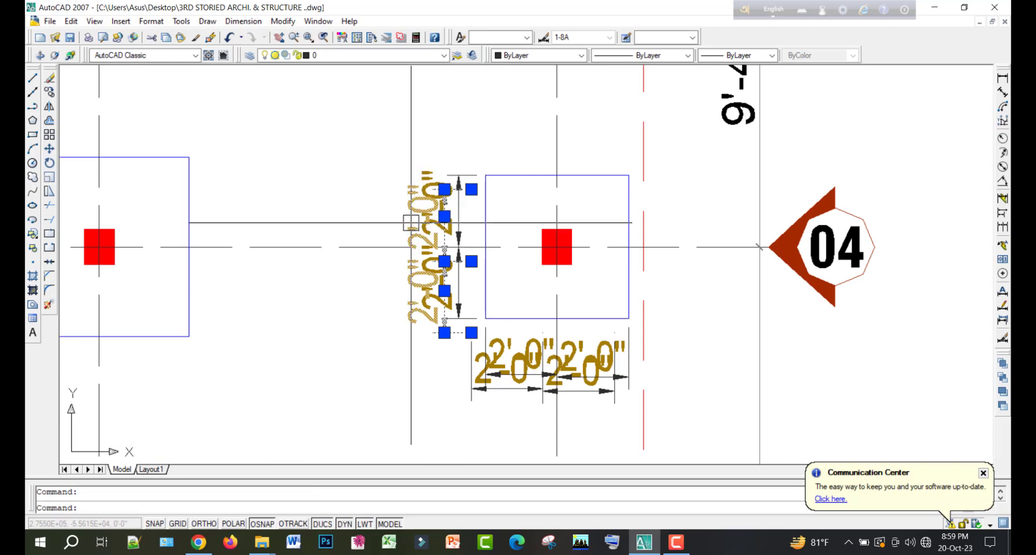
pyautogui.press('Escape')
pyautogui.scroll(3, 411, 222)
pyautogui.press('Delete')
pyautogui.scroll(-2, 413, 190)
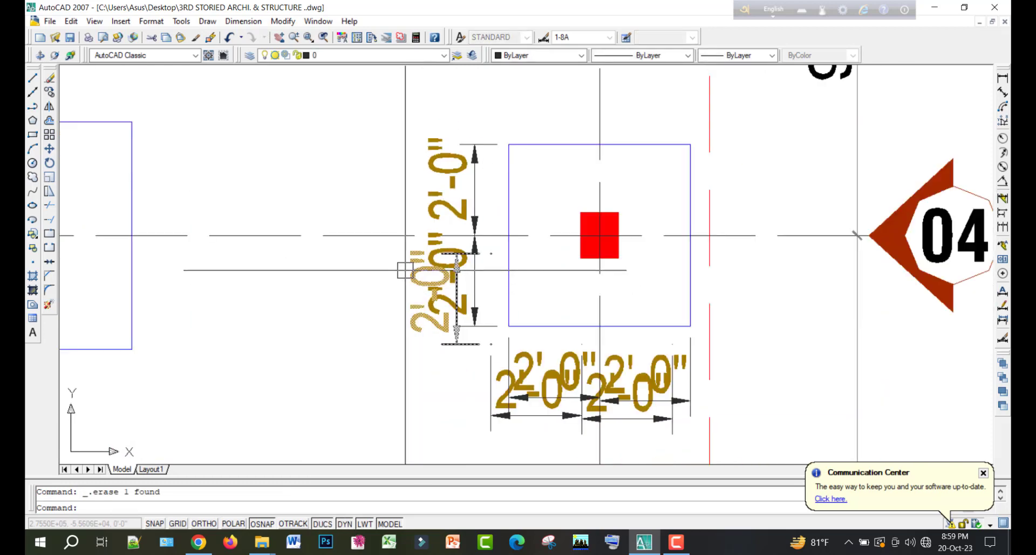
pyautogui.click(405, 270)
pyautogui.press('Delete')
# Delete the two misplaced duplicate horizontal dimensions below footing C-04
pyautogui.scroll(3, 548, 424)
pyautogui.moveTo(547, 423); pyautogui.dragTo(542, 365, button='middle')
pyautogui.click(542, 373)
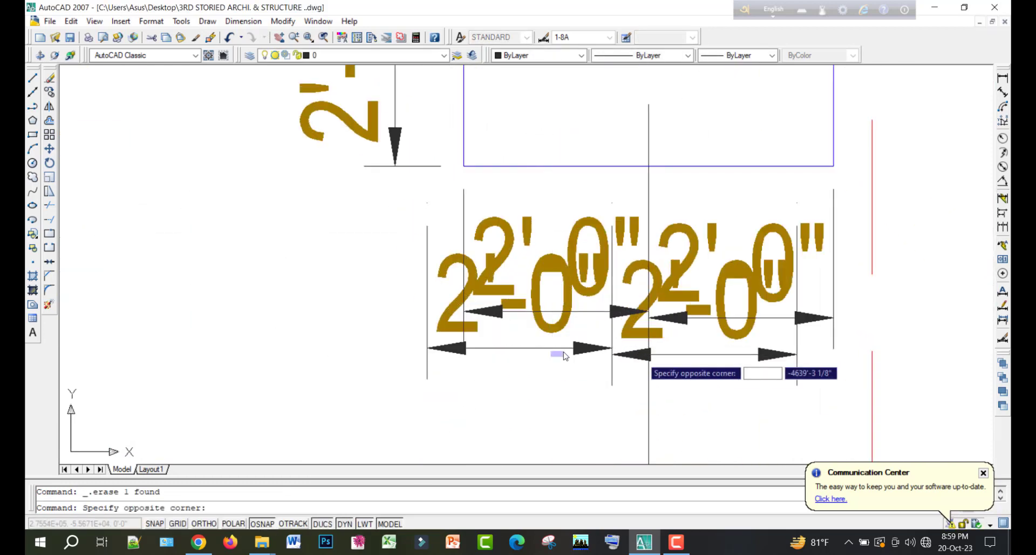
pyautogui.click(563, 352)
pyautogui.press('Delete')
pyautogui.click(640, 348)
pyautogui.press('Delete')
pyautogui.scroll(-5, 655, 282)
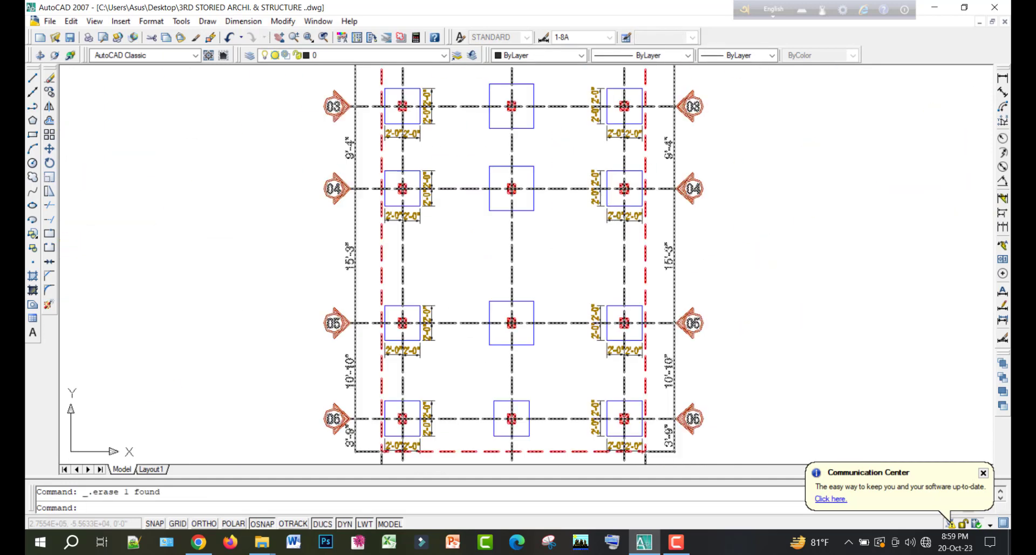
# Dimension both halves of footing B-06's top edge from grid line B, placing the dimensions above the footing
pyautogui.moveTo(636, 442); pyautogui.dragTo(616, 356, button='middle')
pyautogui.scroll(2, 616, 356)
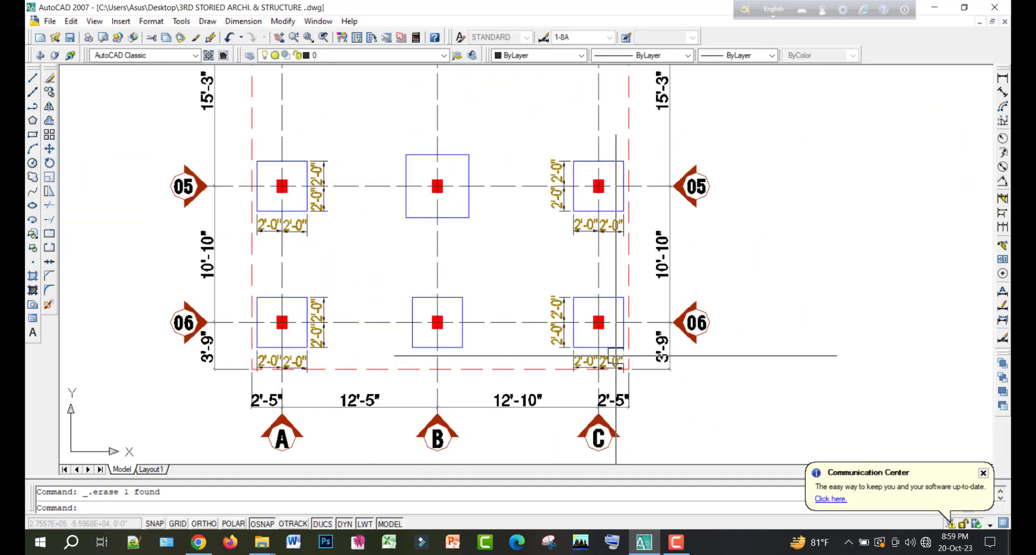
pyautogui.click(1002, 80)
pyautogui.scroll(3, 431, 251)
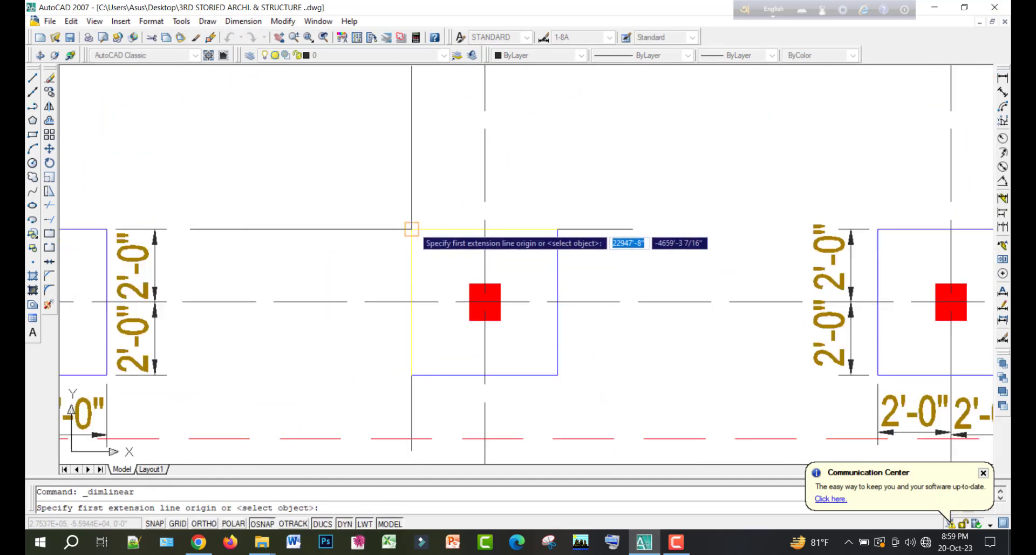
pyautogui.click(412, 230)
pyautogui.click(484, 229)
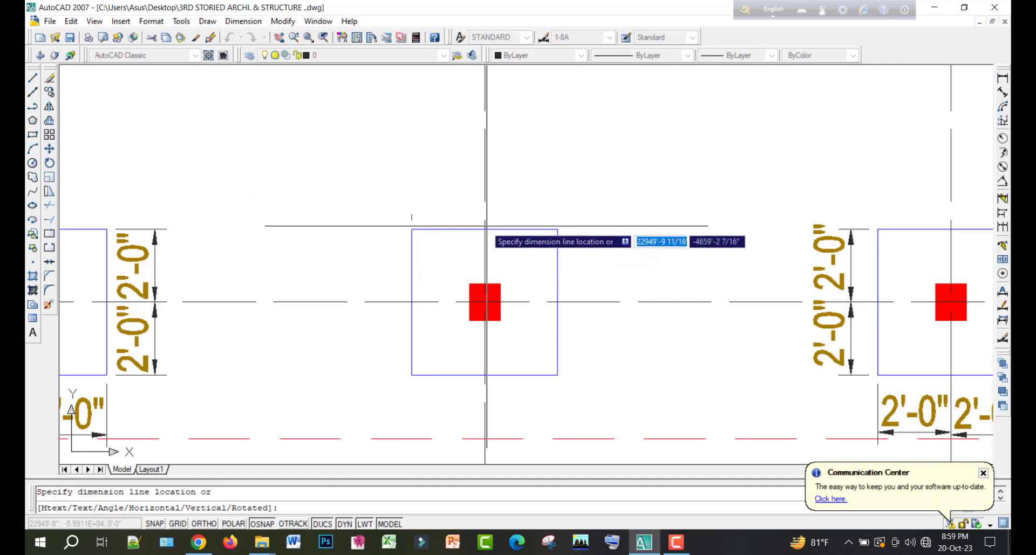
pyautogui.click(448, 190)
pyautogui.press('Return')
pyautogui.click(1002, 227)
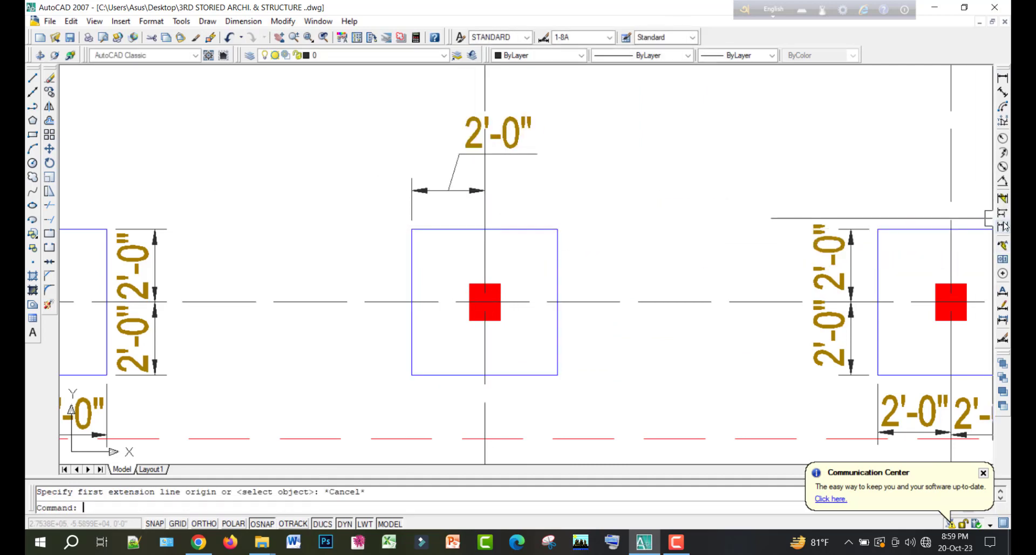
pyautogui.click(558, 230)
pyautogui.press('Escape')
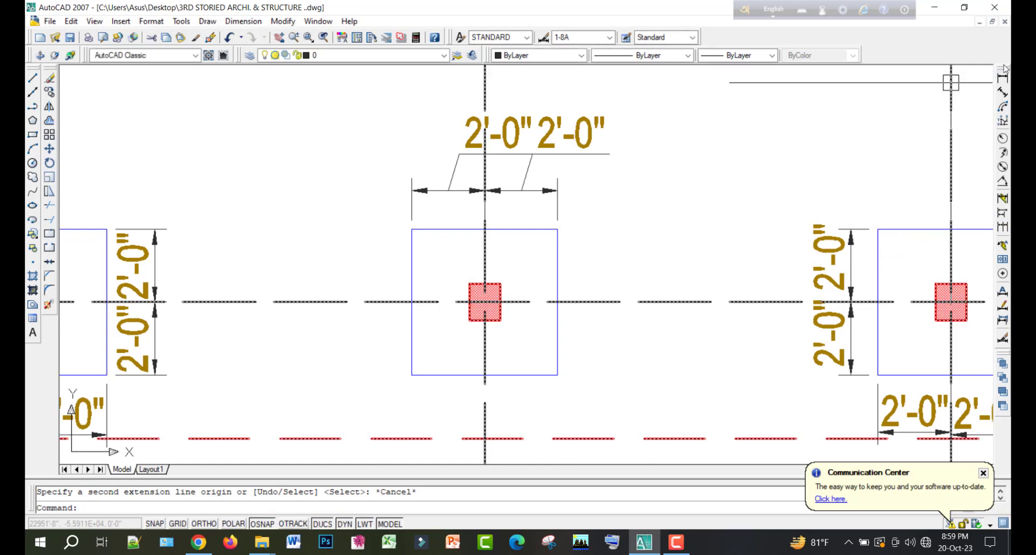
# Dimension both halves of footing B-06's height from grid line 06, placing the dimensions left of the footing
pyautogui.click(1002, 78)
pyautogui.click(412, 230)
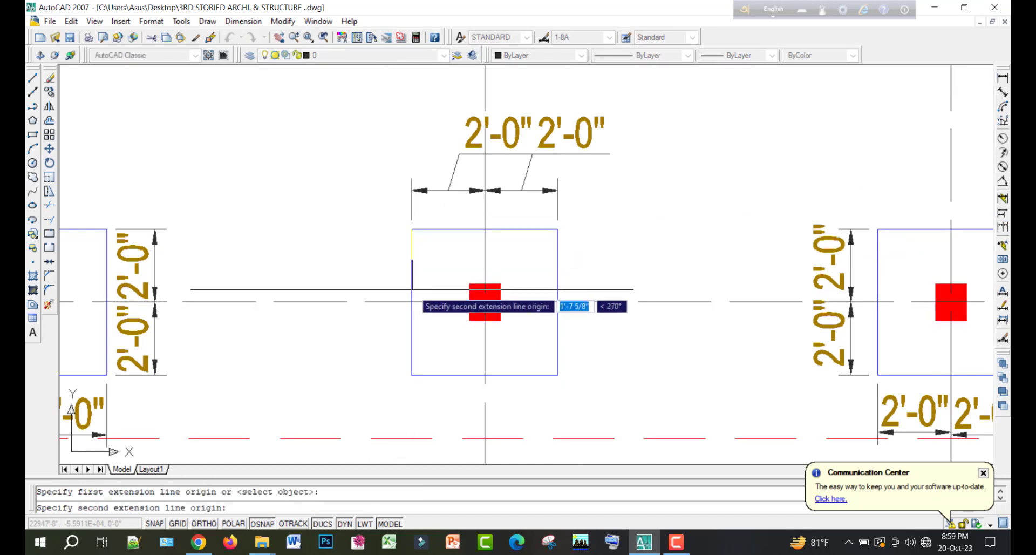
pyautogui.click(484, 301)
pyautogui.click(379, 265)
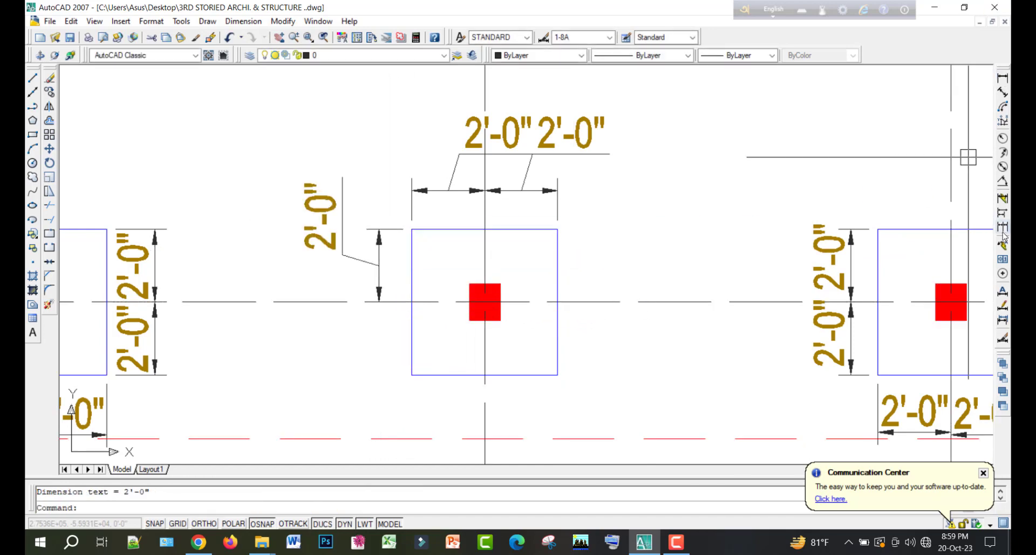
pyautogui.click(1002, 228)
pyautogui.click(412, 375)
pyautogui.press('Escape')
# Move the text of both vertical dimensions of footing B-06 to sit directly beside their dimension lines
pyautogui.click(330, 303)
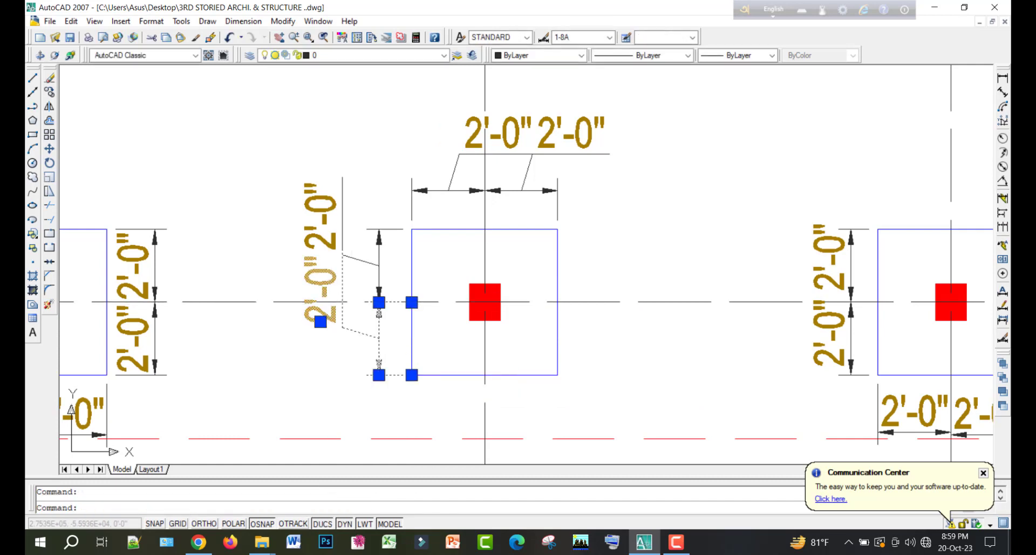
pyautogui.click(321, 322)
pyautogui.click(379, 338)
pyautogui.click(331, 250)
pyautogui.click(320, 249)
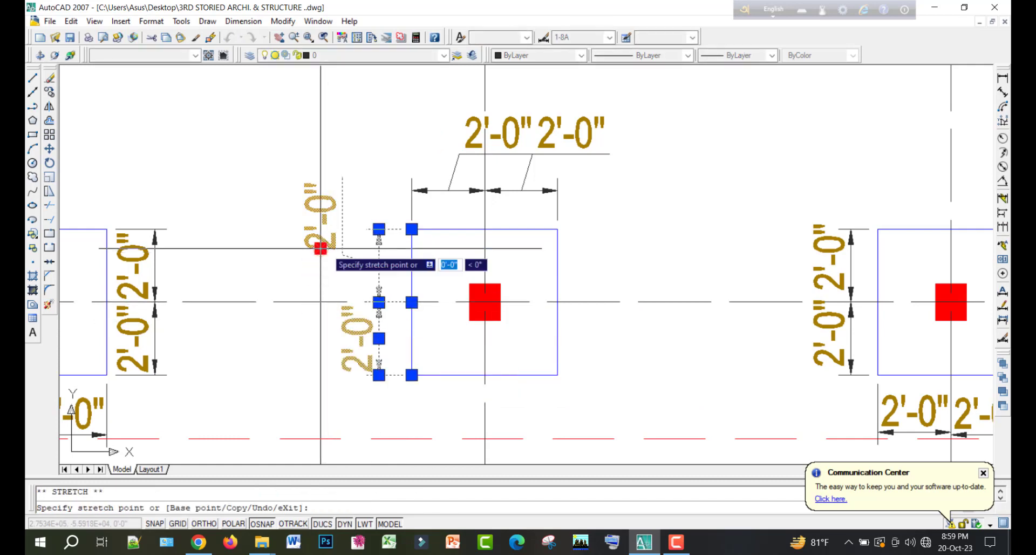
pyautogui.click(379, 265)
pyautogui.press('Escape')
# Move the text of both horizontal dimensions of footing B-06 to sit directly above their dimension lines
pyautogui.click(465, 132)
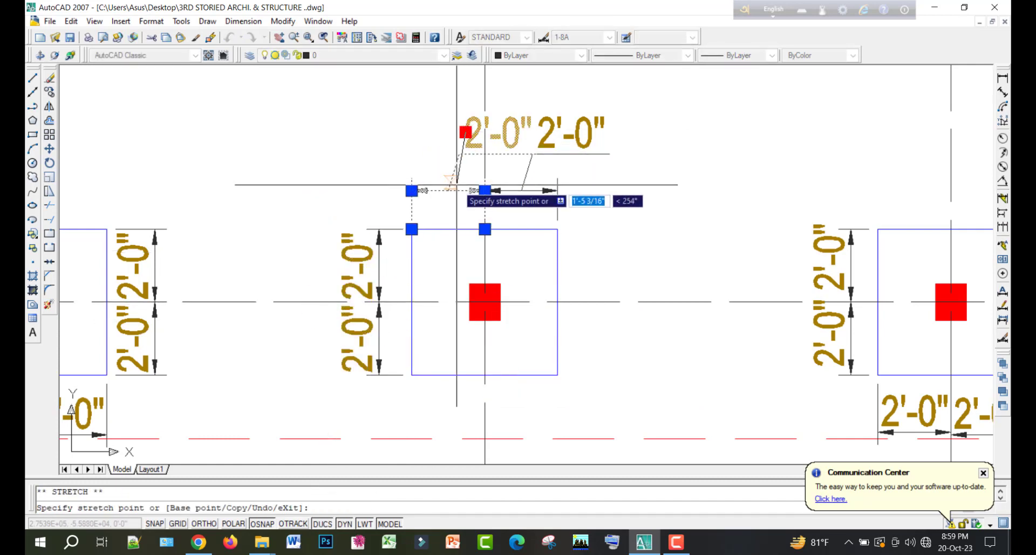
pyautogui.click(448, 190)
pyautogui.click(571, 157)
pyautogui.click(538, 132)
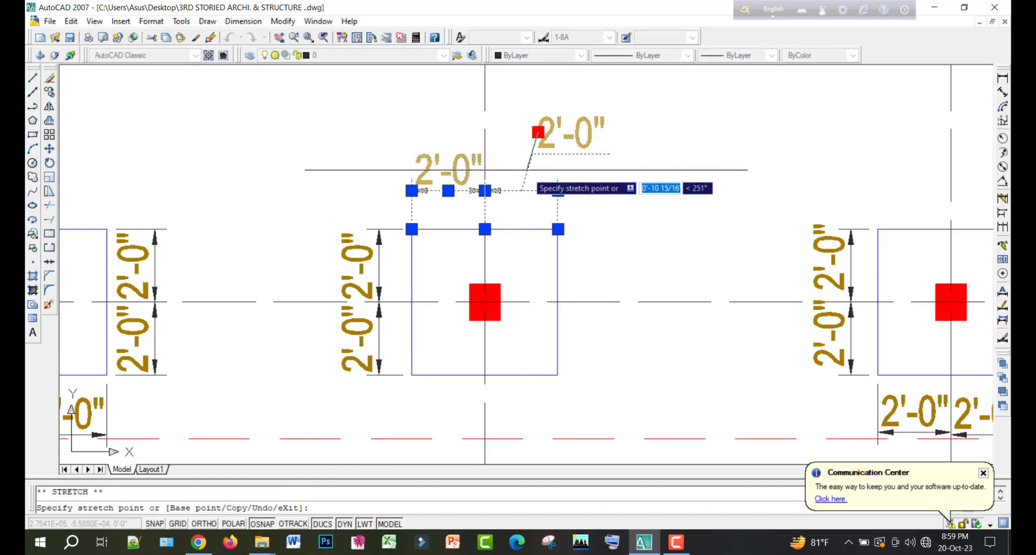
pyautogui.click(478, 202)
pyautogui.press('Escape')
pyautogui.scroll(-2, 477, 205)
pyautogui.press('Escape')
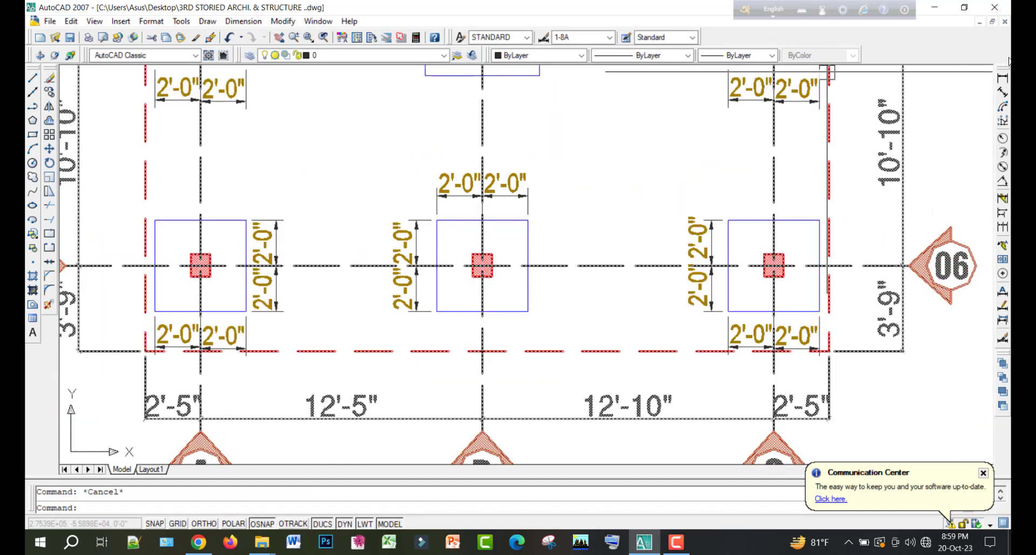
# Dimension both halves of footing B-05's bottom edge from grid line B, placing the dimensions below the footing
pyautogui.click(1005, 81)
pyautogui.moveTo(509, 205); pyautogui.dragTo(502, 345, button='middle')
pyautogui.click(419, 216)
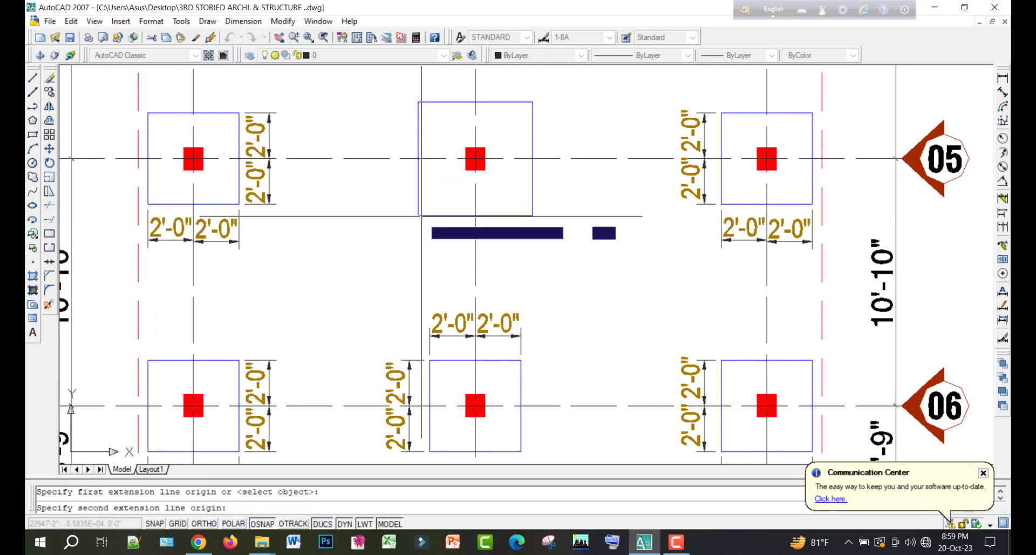
pyautogui.click(475, 216)
pyautogui.click(492, 231)
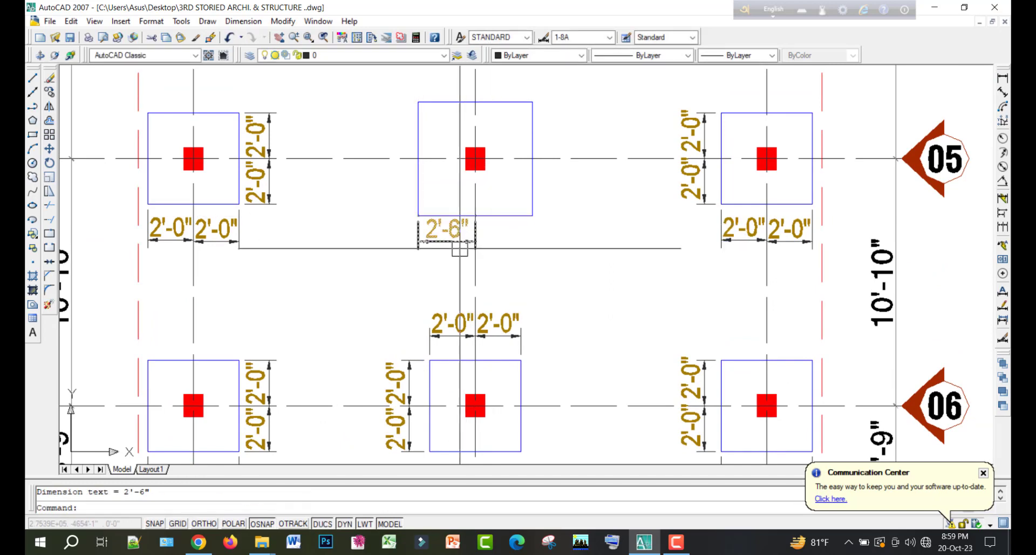
pyautogui.click(1003, 227)
pyautogui.click(533, 216)
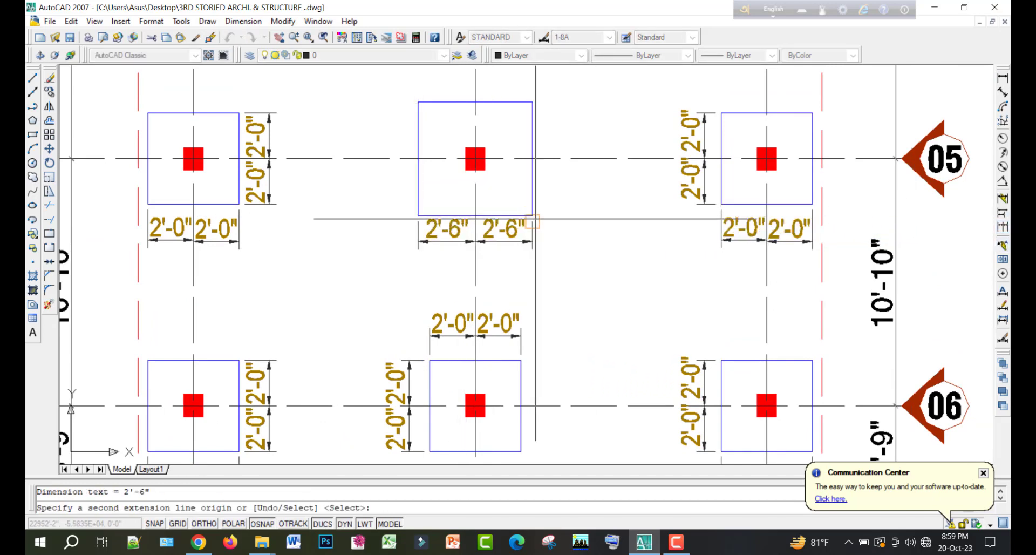
pyautogui.press('Escape')
# Dimension both halves of footing B-05's height from grid line 05, placing the dimensions left of the footing
pyautogui.click(1003, 79)
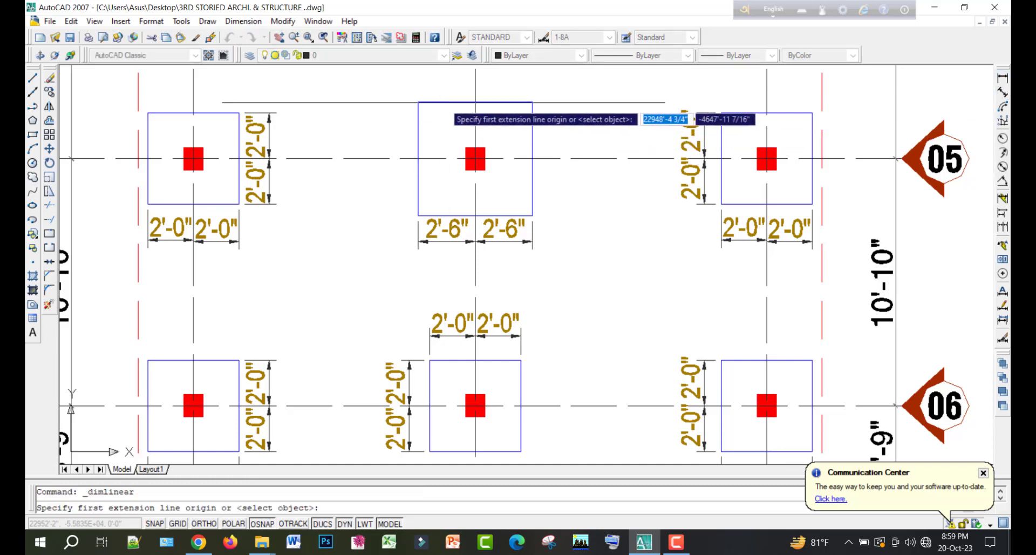
pyautogui.click(418, 100)
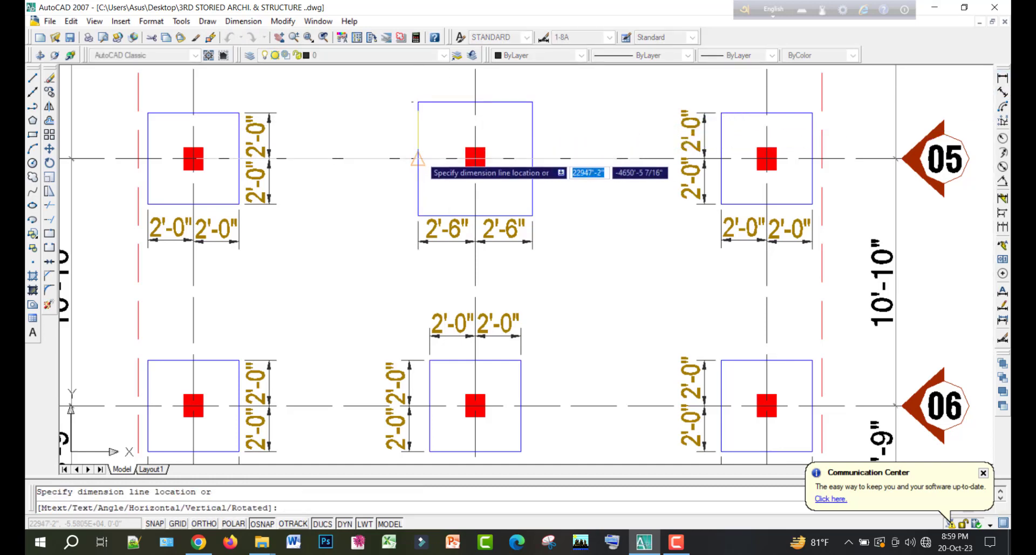
pyautogui.click(398, 142)
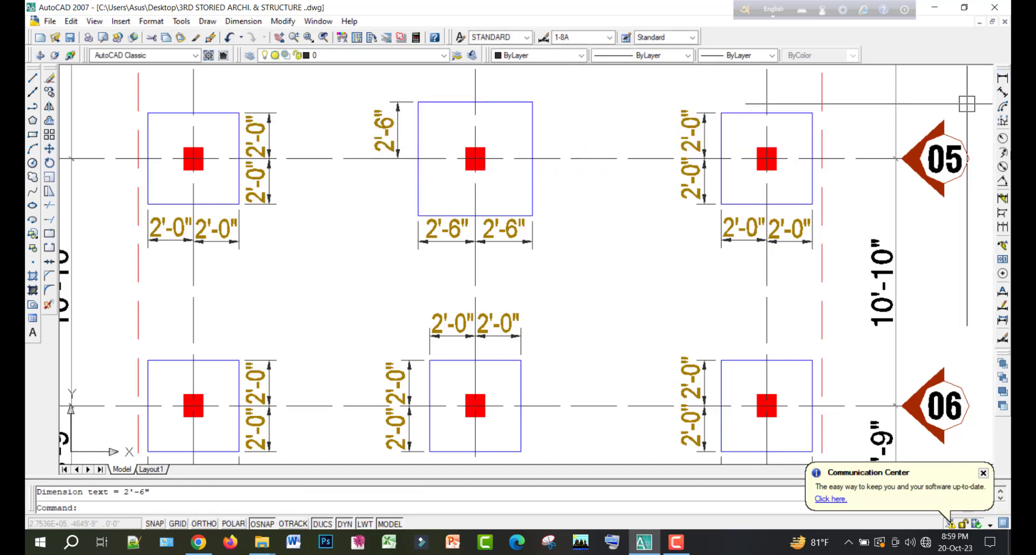
pyautogui.click(1003, 227)
pyautogui.press('Escape')
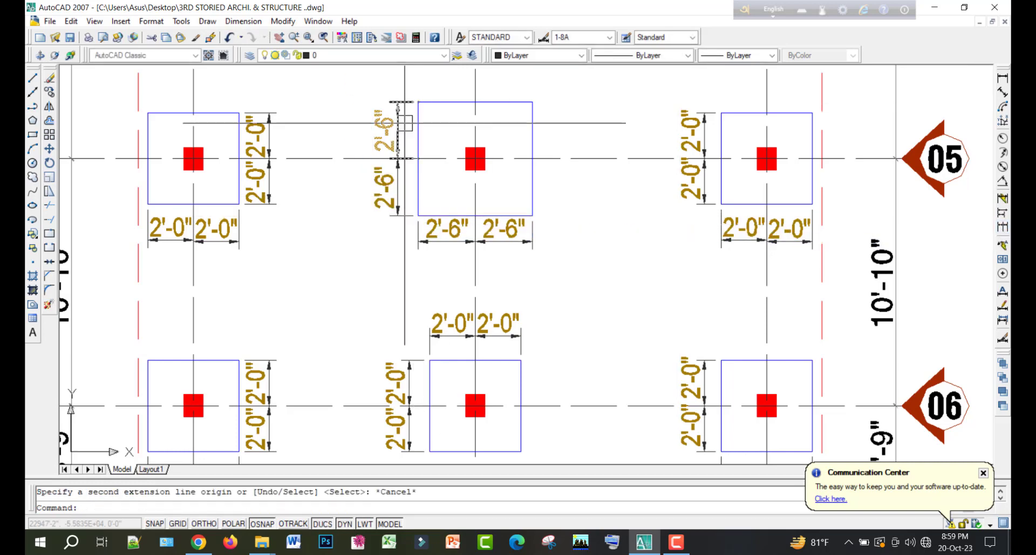
# Copy footing B-05's four dimensions onto the matching corner of footing B-04
pyautogui.click(493, 224)
pyautogui.moveTo(497, 226); pyautogui.dragTo(502, 250, button='middle')
pyautogui.write('co')
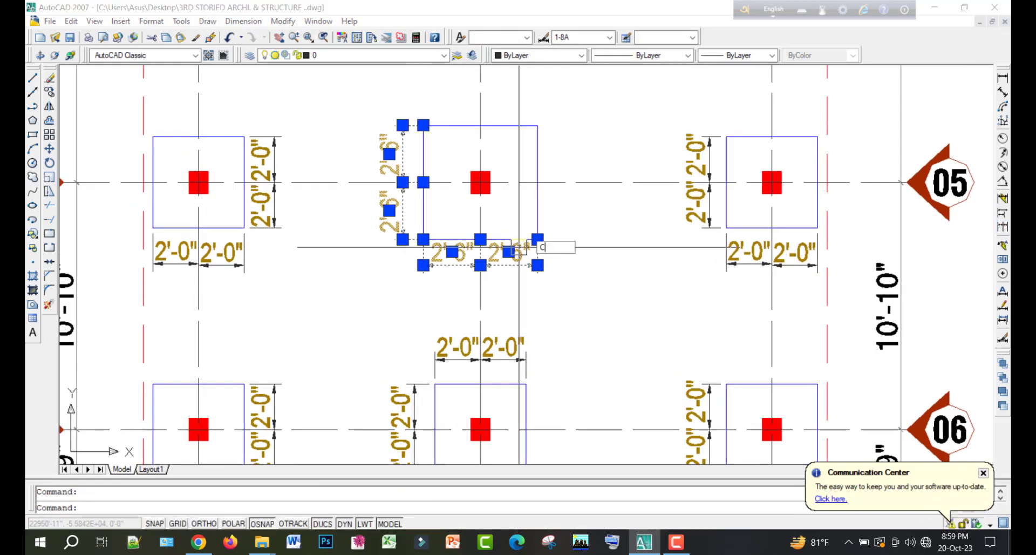
pyautogui.press('Return')
pyautogui.scroll(-4, 538, 125)
pyautogui.moveTo(550, 135); pyautogui.dragTo(533, 265, button='middle')
pyautogui.scroll(3, 514, 120)
pyautogui.click(522, 115)
# Place further copies of the four dimensions on footings B-03 and B-02, and save the drawing
pyautogui.scroll(-2, 505, 173)
pyautogui.moveTo(505, 173); pyautogui.dragTo(505, 363, button='middle')
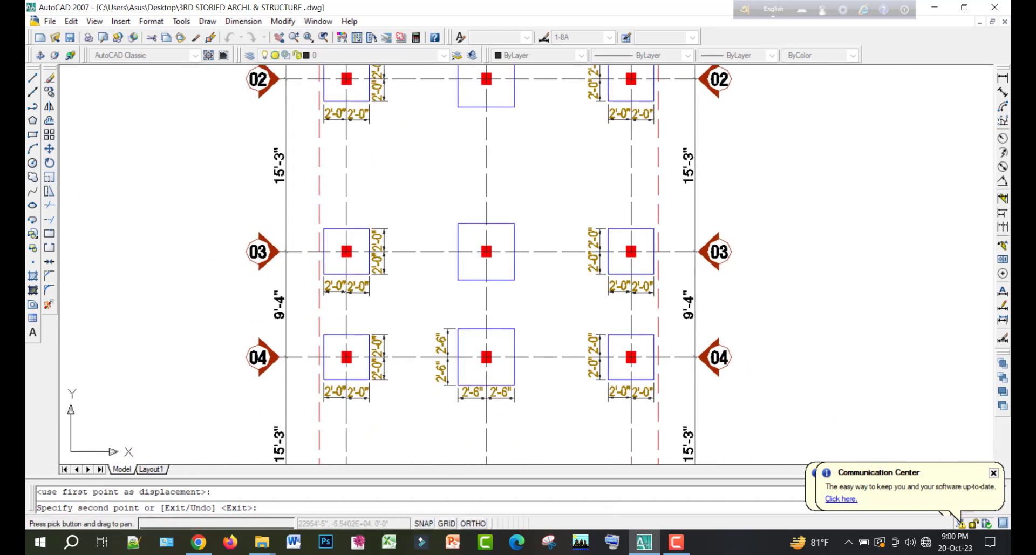
pyautogui.click(515, 222)
pyautogui.moveTo(520, 195); pyautogui.dragTo(521, 326, button='middle')
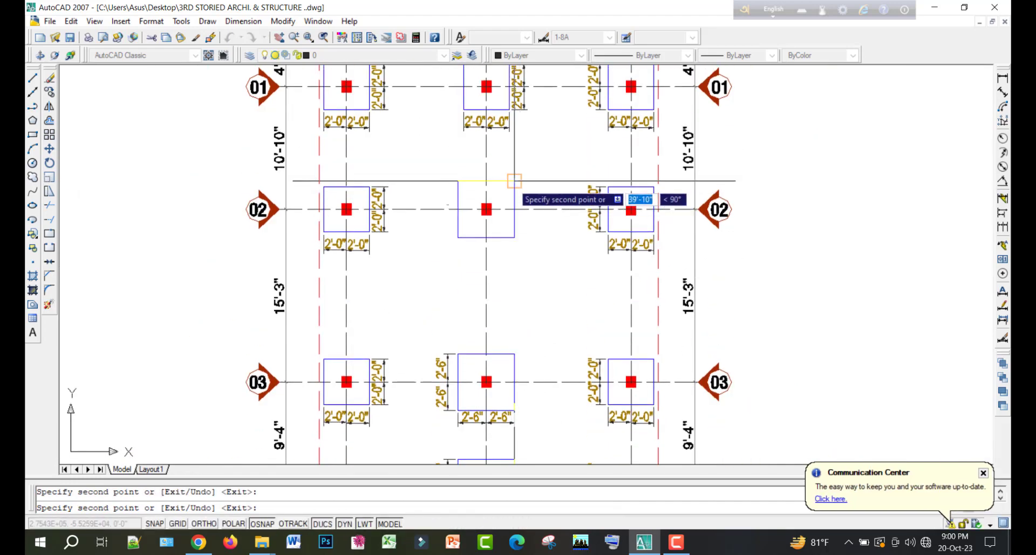
pyautogui.moveTo(542, 177); pyautogui.dragTo(550, 277, button='middle')
pyautogui.press('Escape')
pyautogui.scroll(-3, 542, 204)
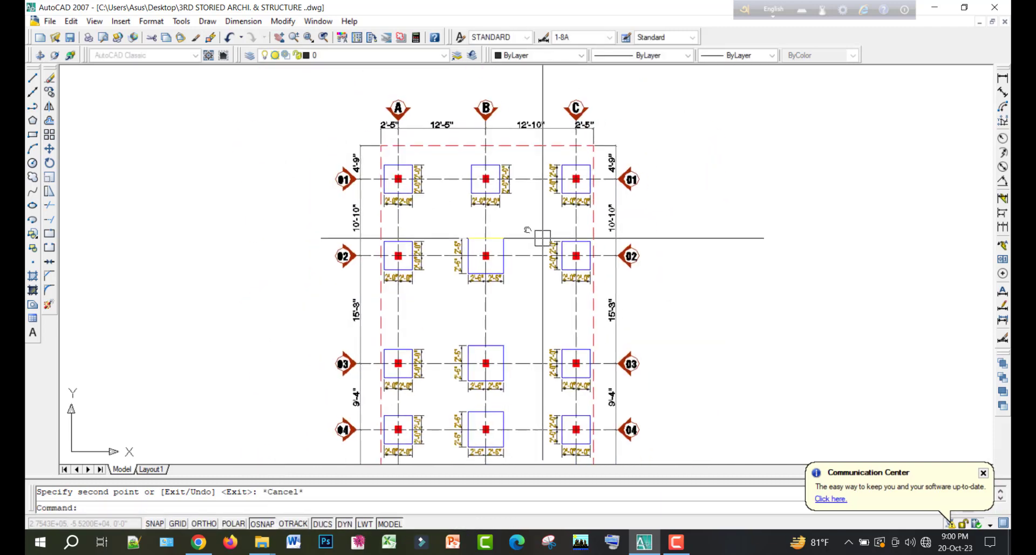
pyautogui.scroll(-5, 424, 194)
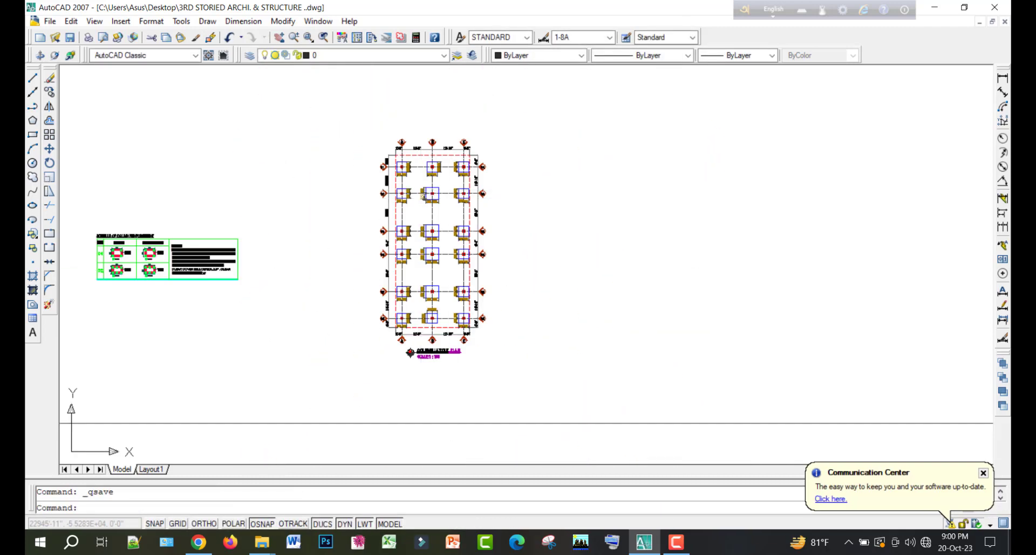
# Copy the framed F-1 label from a footing in the existing reference footing plan into the lower half of footing A-01
pyautogui.scroll(5, 440, 156)
pyautogui.scroll(-10, 439, 241)
pyautogui.moveTo(432, 167); pyautogui.dragTo(439, 231, button='middle')
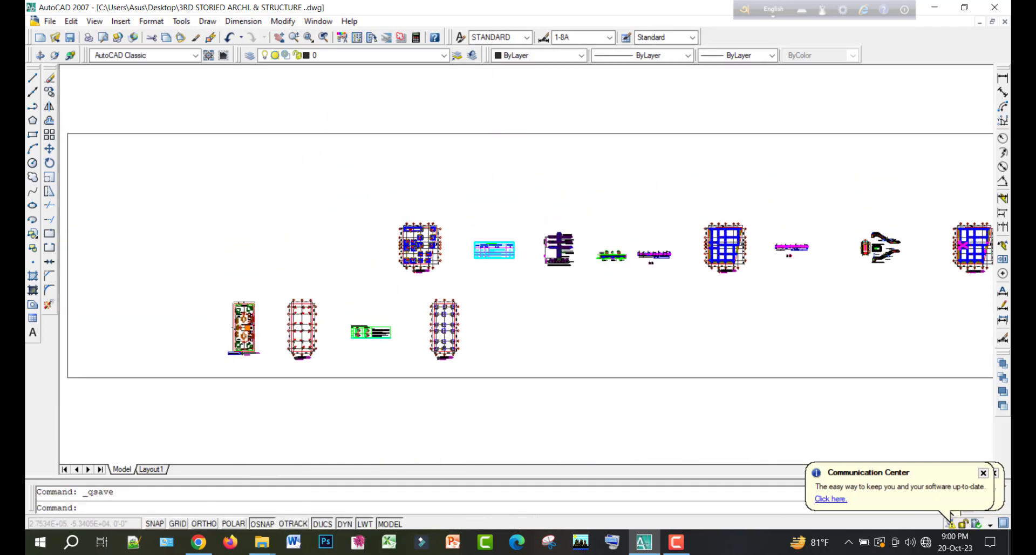
pyautogui.scroll(8, 445, 241)
pyautogui.scroll(15, 265, 206)
pyautogui.click(395, 229)
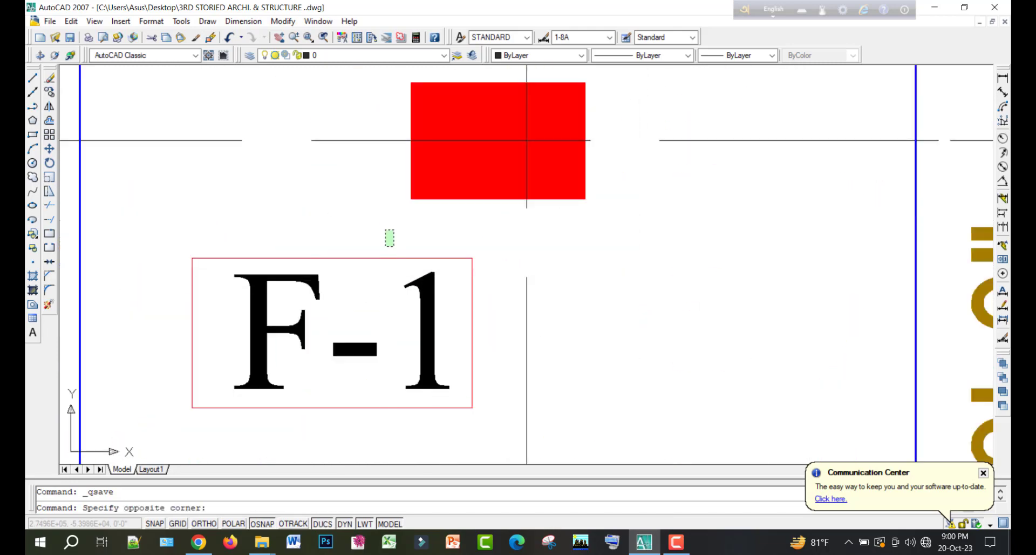
pyautogui.click(306, 336)
pyautogui.write('co')
pyautogui.press('space')
pyautogui.click(324, 313)
pyautogui.press('F8')
pyautogui.scroll(-14, 329, 237)
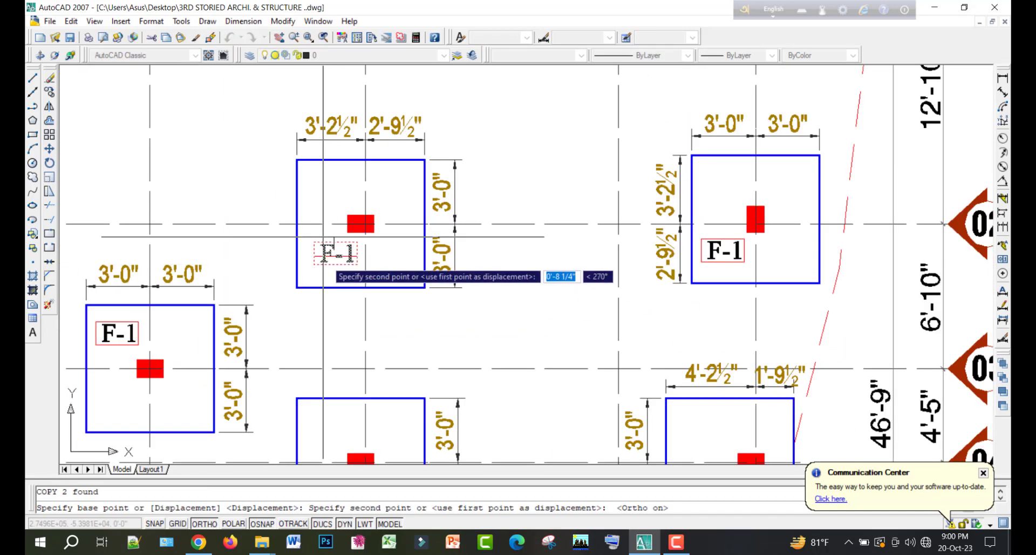
pyautogui.moveTo(327, 307); pyautogui.dragTo(381, 123, button='middle')
pyautogui.moveTo(460, 392); pyautogui.dragTo(444, 289, button='middle')
pyautogui.scroll(12, 427, 290)
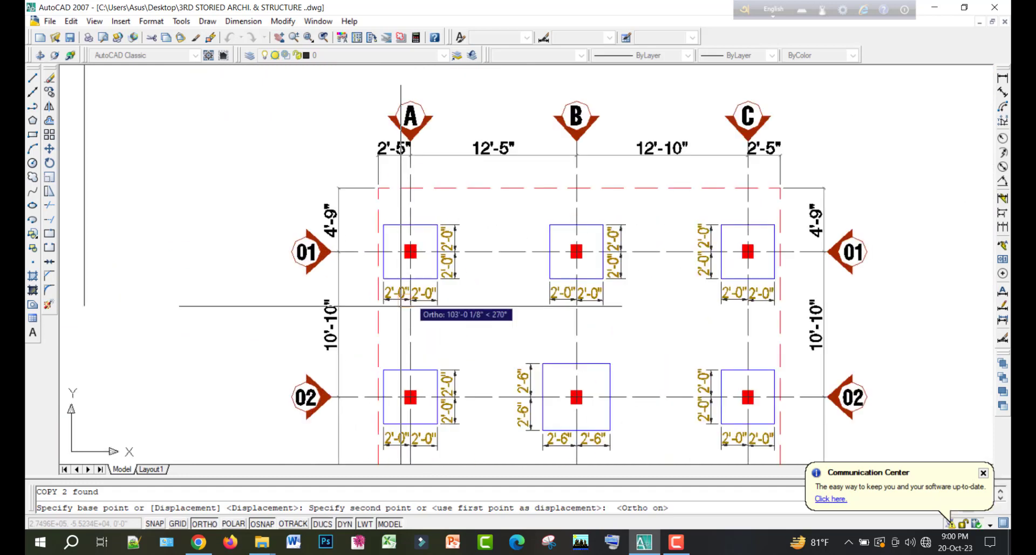
pyautogui.press('F8')
pyautogui.scroll(3, 467, 183)
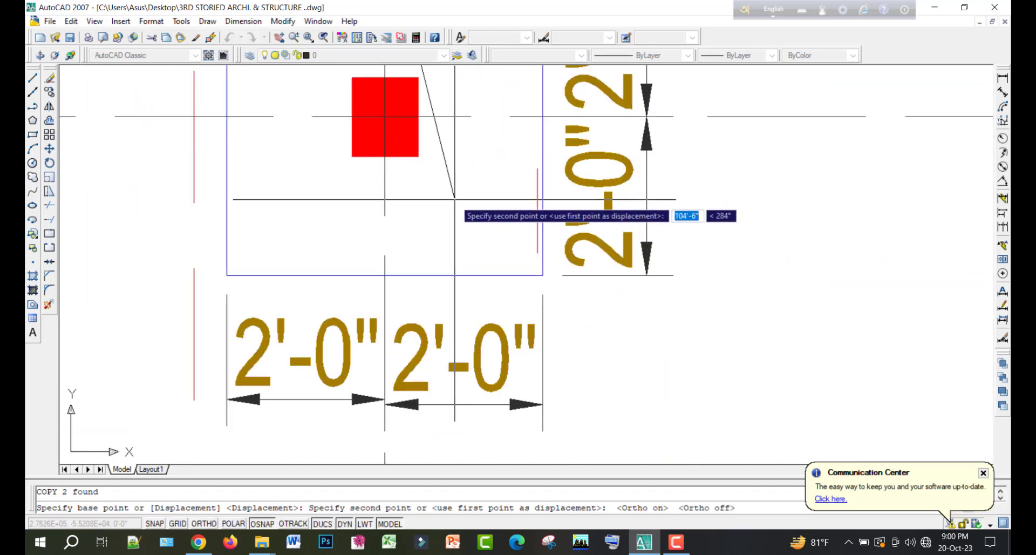
pyautogui.click(464, 198)
pyautogui.press('Escape')
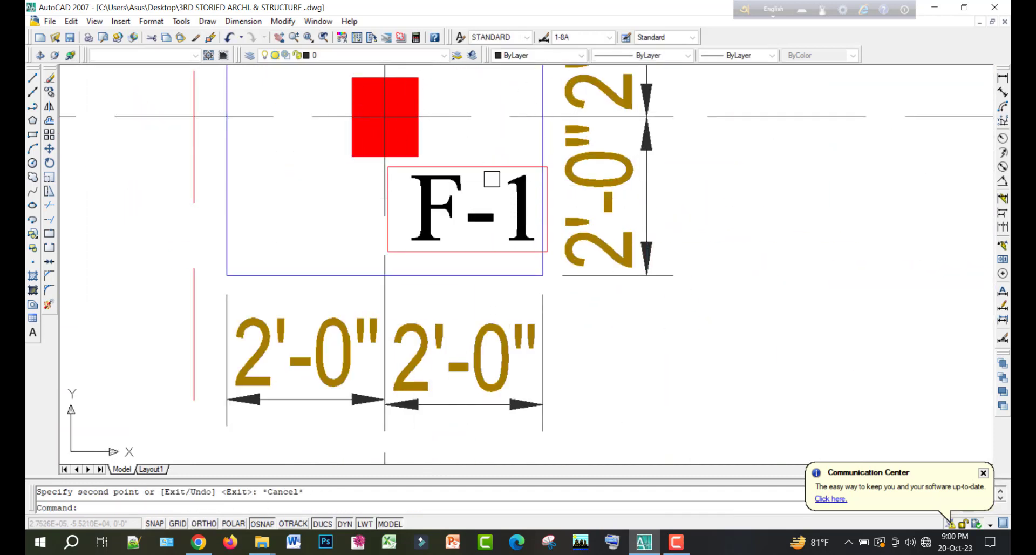
# Delete the red frame around the copied F-1 label in footing A-01
pyautogui.click(489, 165)
pyautogui.moveTo(491, 179); pyautogui.dragTo(492, 185, button='middle')
pyautogui.press('Delete')
# Move the F-1 label slightly to the left within the lower half of footing A-01
pyautogui.click(518, 223)
pyautogui.moveTo(571, 284); pyautogui.dragTo(529, 271, button='middle')
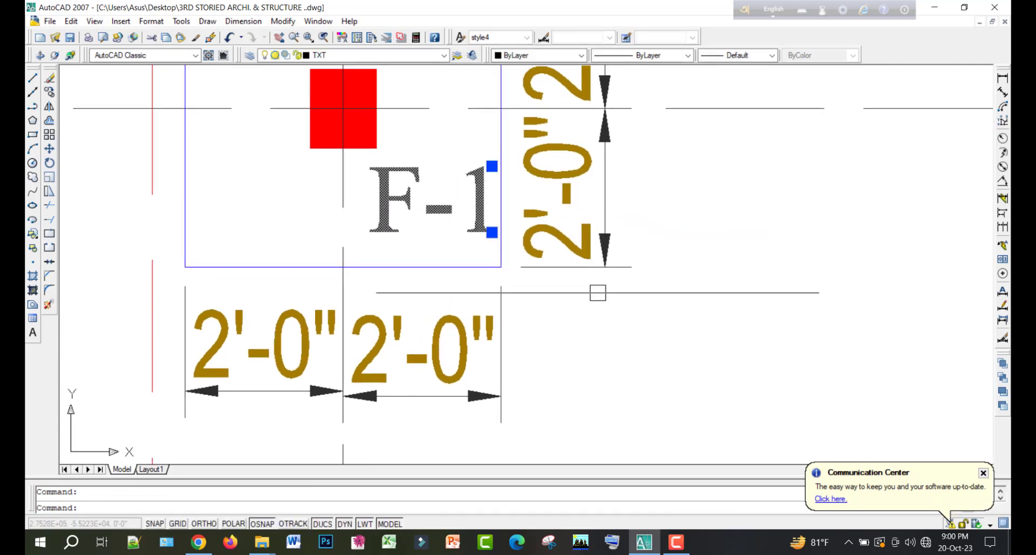
pyautogui.write('m')
pyautogui.press('space')
pyautogui.click(637, 308)
pyautogui.click(626, 306)
# Copy the F-1 label from footing A-01 horizontally along grid line 01 into footings B-01 and C-01
pyautogui.click(427, 208)
pyautogui.write('co')
pyautogui.press('space')
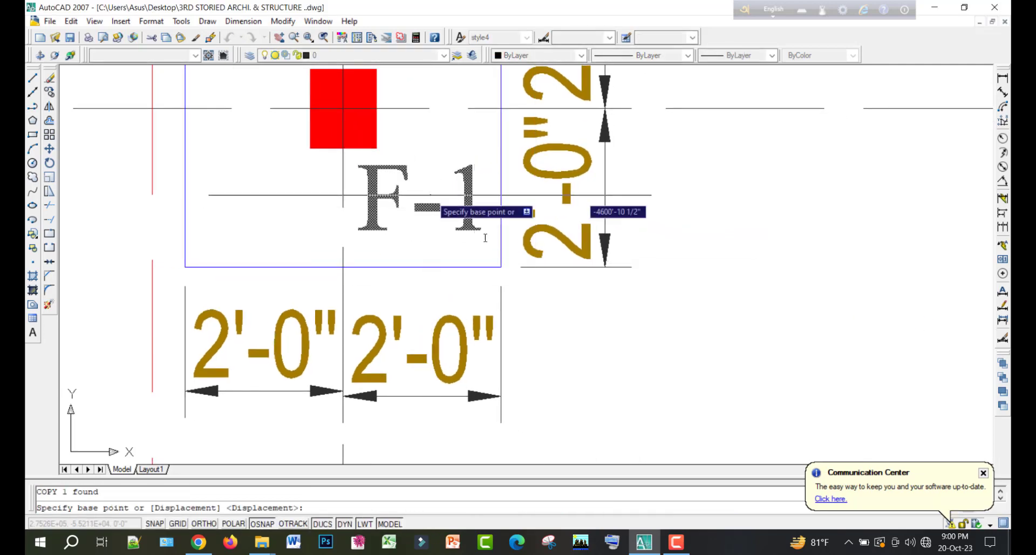
pyautogui.click(430, 195)
pyautogui.press('F8')
pyautogui.scroll(-8, 540, 204)
pyautogui.scroll(4, 647, 204)
pyautogui.scroll(3, 634, 205)
pyautogui.click(508, 203)
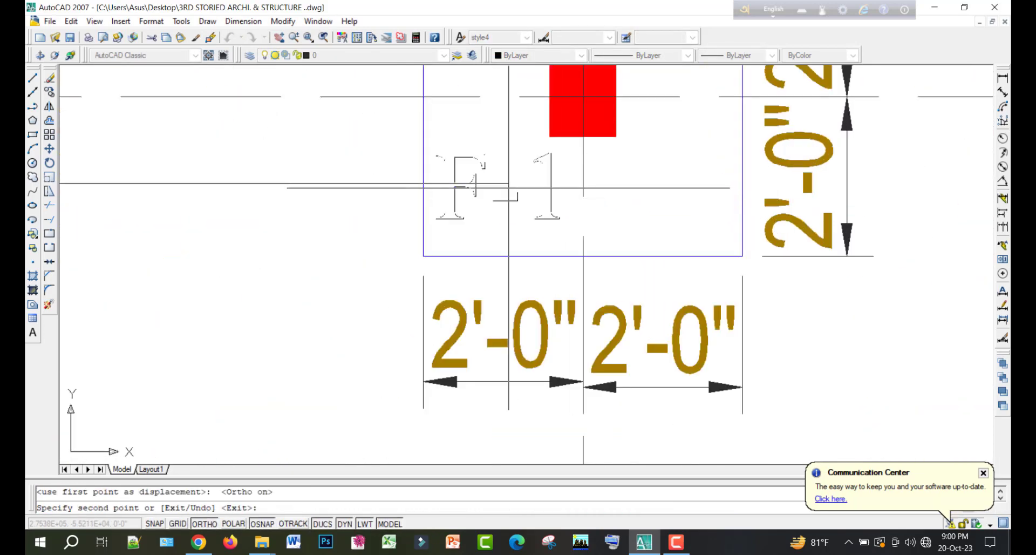
pyautogui.scroll(-6, 470, 205)
pyautogui.scroll(4, 721, 192)
pyautogui.click(737, 196)
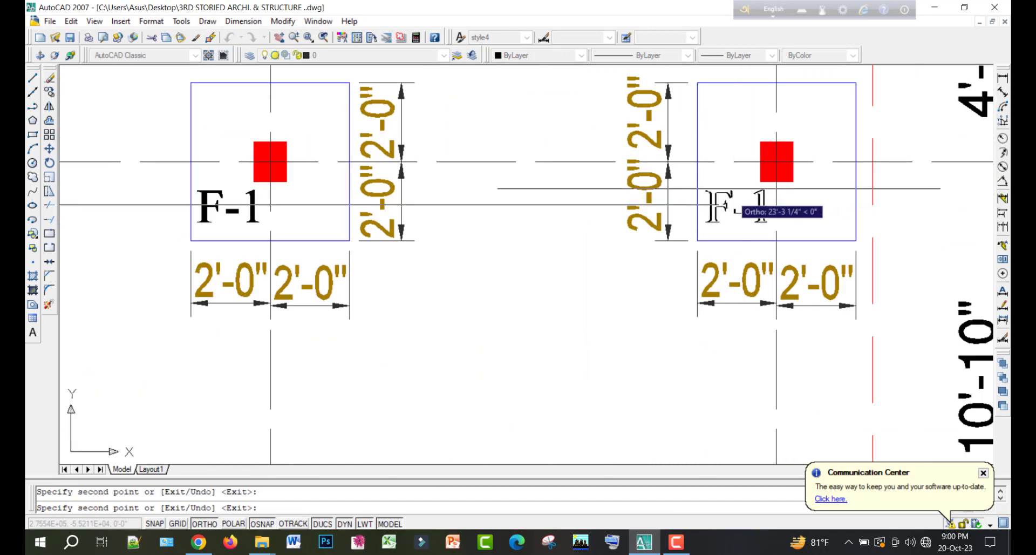
# Place further copies of the F-1 label inside footings C-02 and C-03
pyautogui.scroll(-8, 720, 189)
pyautogui.press('F8')
pyautogui.scroll(6, 643, 233)
pyautogui.click(660, 261)
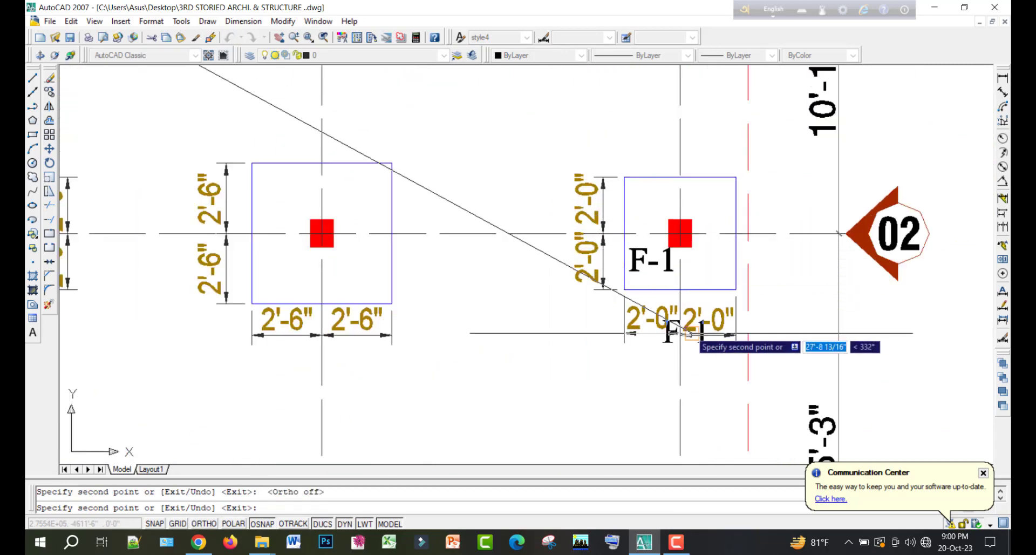
pyautogui.scroll(-6, 674, 318)
pyautogui.scroll(6, 637, 303)
pyautogui.click(602, 424)
# Place further copies of the F-1 label inside footings C-04 and C-05
pyautogui.scroll(-8, 599, 324)
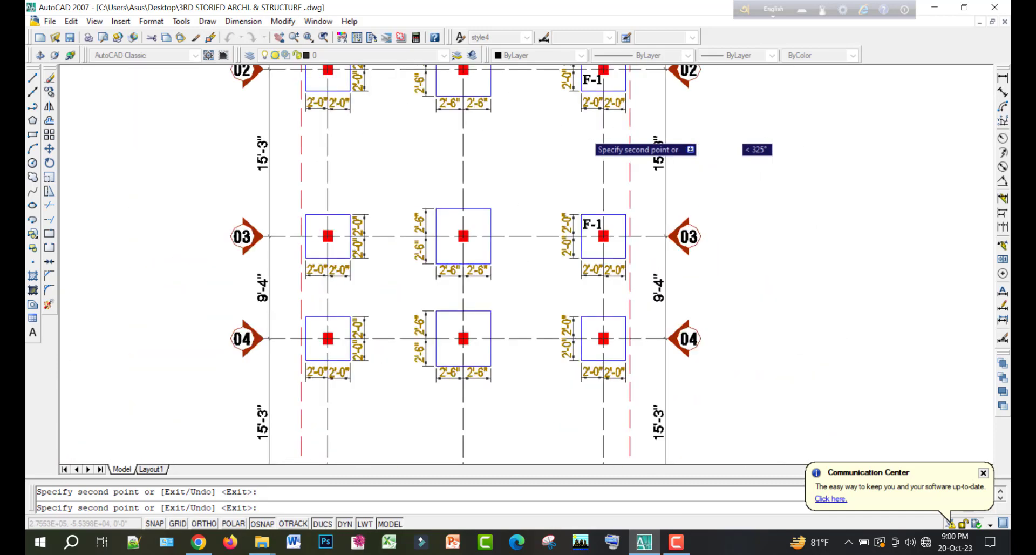
pyautogui.scroll(7, 596, 281)
pyautogui.scroll(2, 600, 272)
pyautogui.click(599, 250)
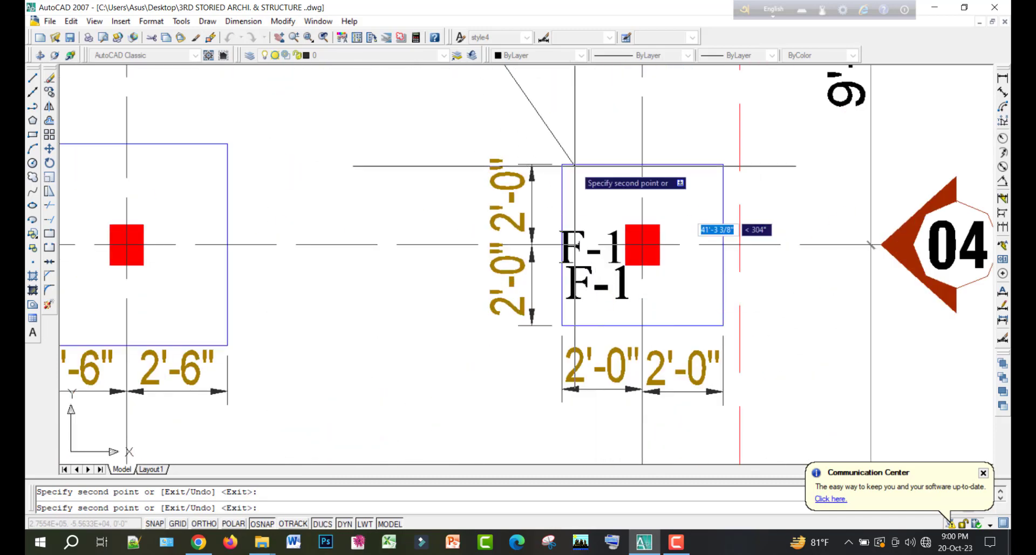
pyautogui.scroll(-8, 599, 253)
pyautogui.scroll(7, 664, 288)
pyautogui.scroll(2, 664, 288)
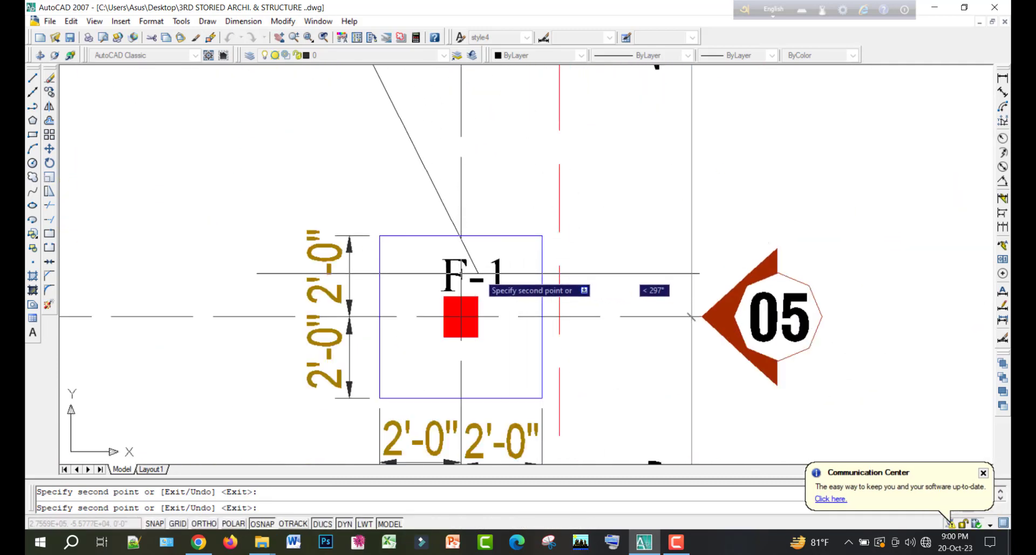
pyautogui.click(432, 266)
# Place copies of the F-1 label inside the three footings on grid line 06: C-06, B-06 and A-06
pyautogui.scroll(-5, 434, 267)
pyautogui.scroll(4, 521, 254)
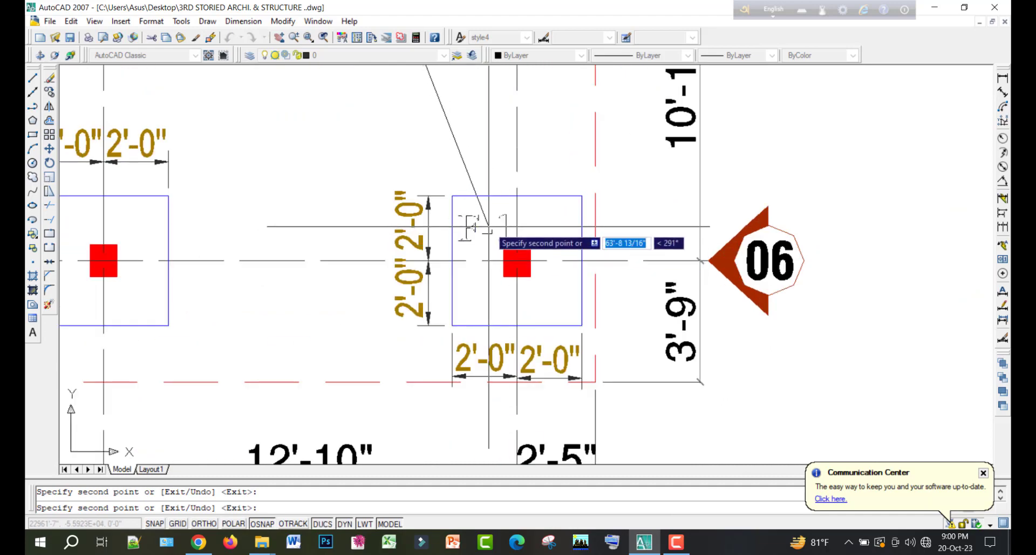
pyautogui.scroll(-5, 488, 225)
pyautogui.scroll(5, 504, 200)
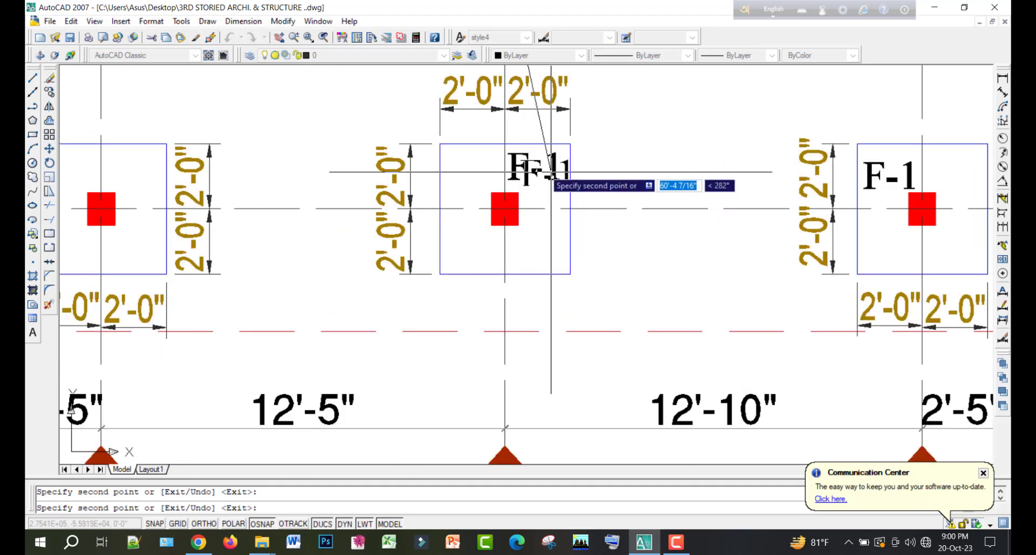
pyautogui.scroll(-5, 550, 172)
pyautogui.scroll(5, 427, 213)
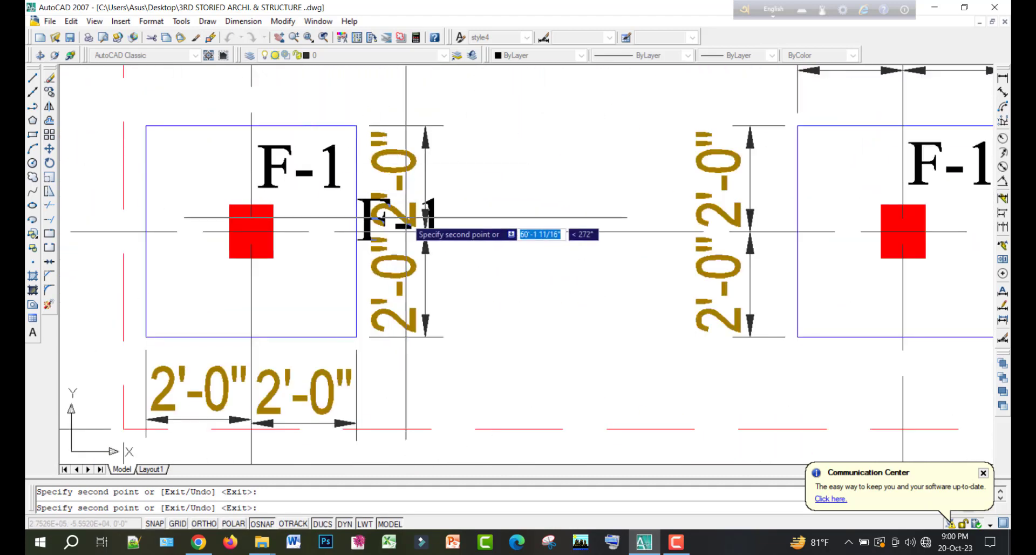
# Place copies of the F-1 label inside footings A-05, A-04 and A-03
pyautogui.scroll(-5, 406, 217)
pyautogui.scroll(5, 410, 124)
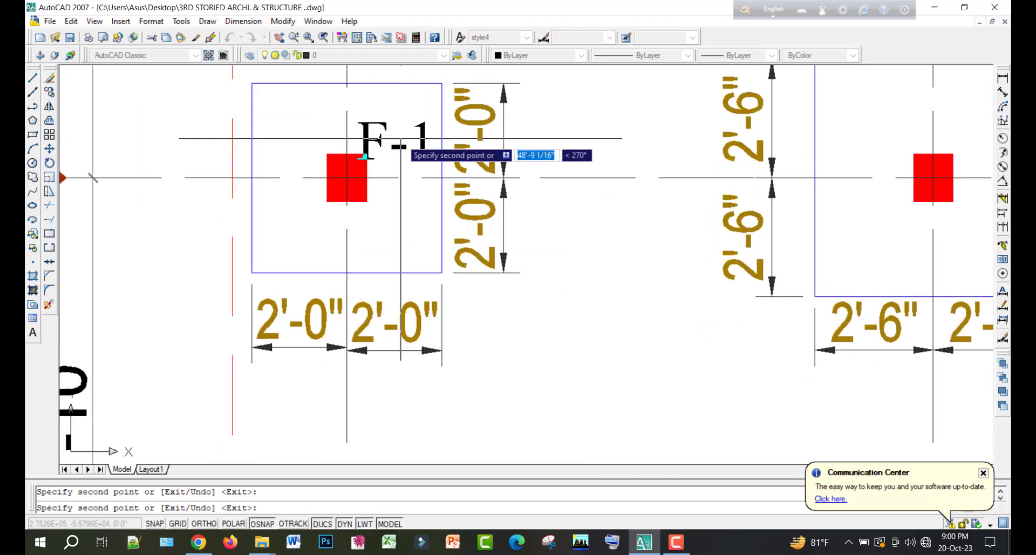
pyautogui.scroll(-5, 406, 133)
pyautogui.scroll(5, 438, 173)
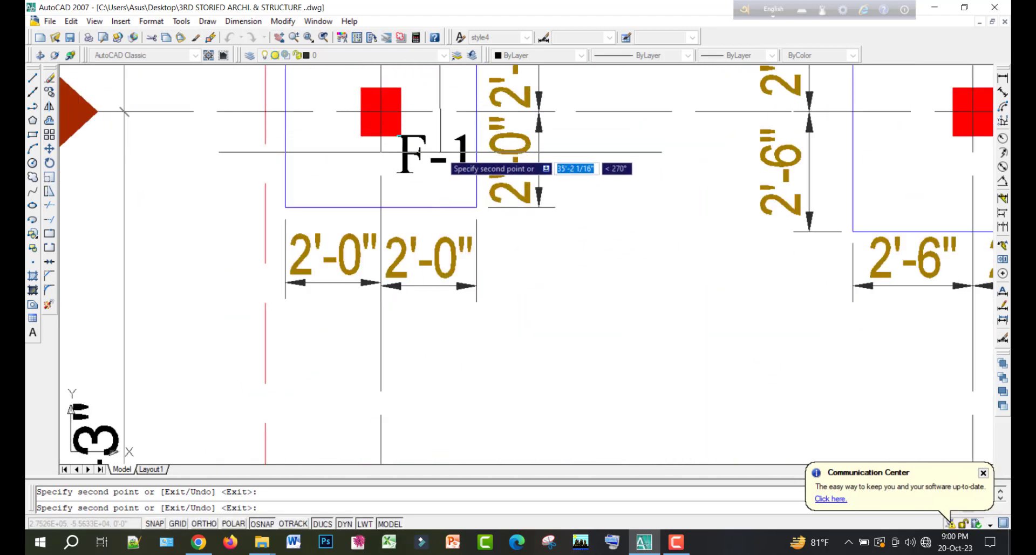
pyautogui.scroll(-5, 446, 189)
pyautogui.scroll(5, 452, 182)
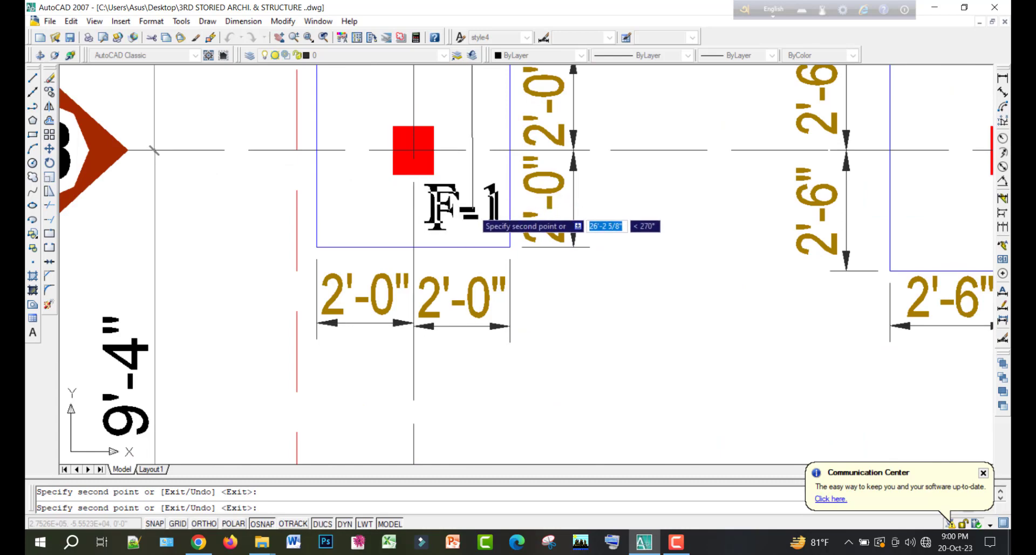
# Place copies of the F-1 label inside footings A-02 and B-02, finishing the copy run
pyautogui.scroll(-5, 473, 212)
pyautogui.scroll(5, 467, 157)
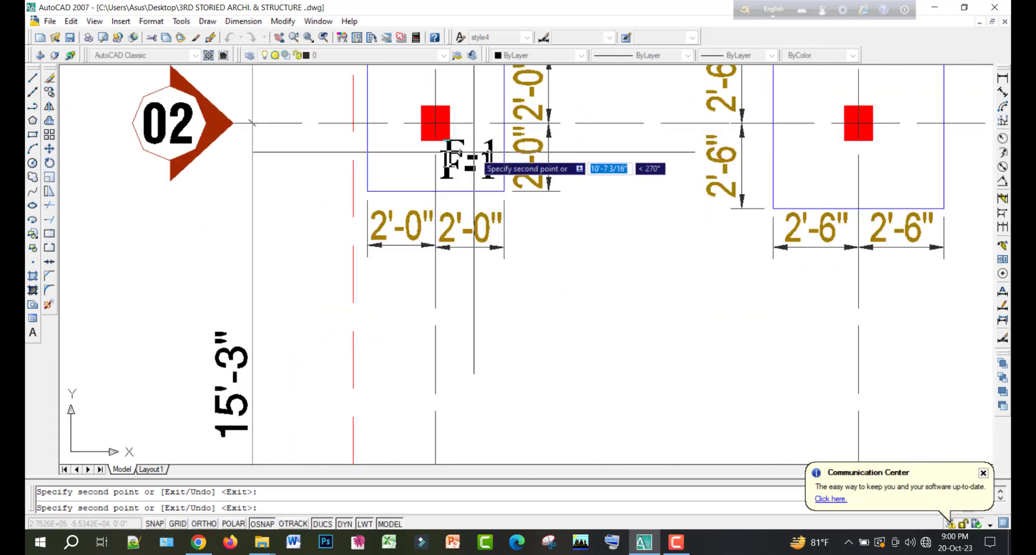
pyautogui.scroll(-5, 475, 157)
pyautogui.scroll(5, 486, 185)
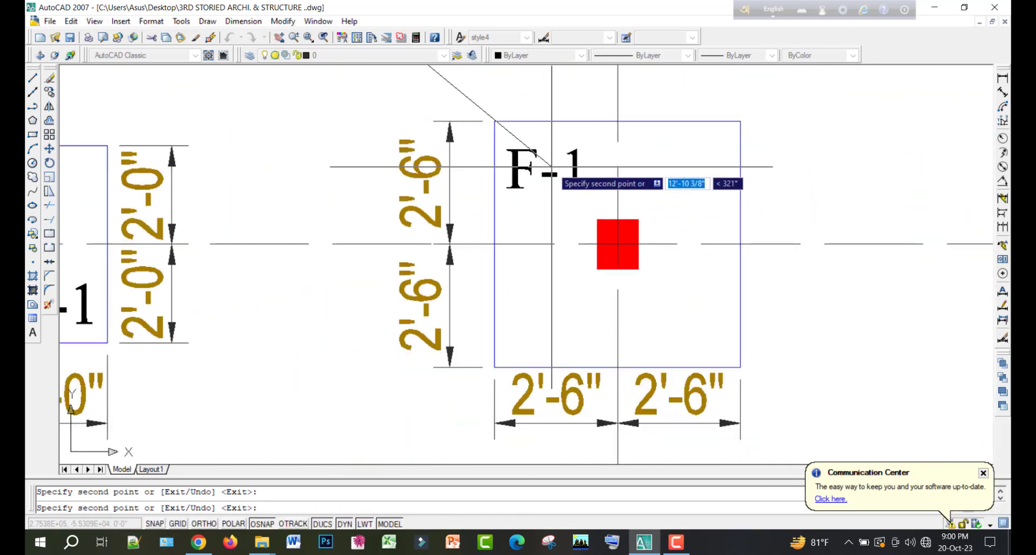
pyautogui.press('Return')
# Change the label text inside footing B-02 to F-2
pyautogui.click(569, 173)
pyautogui.doubleClick(585, 176)
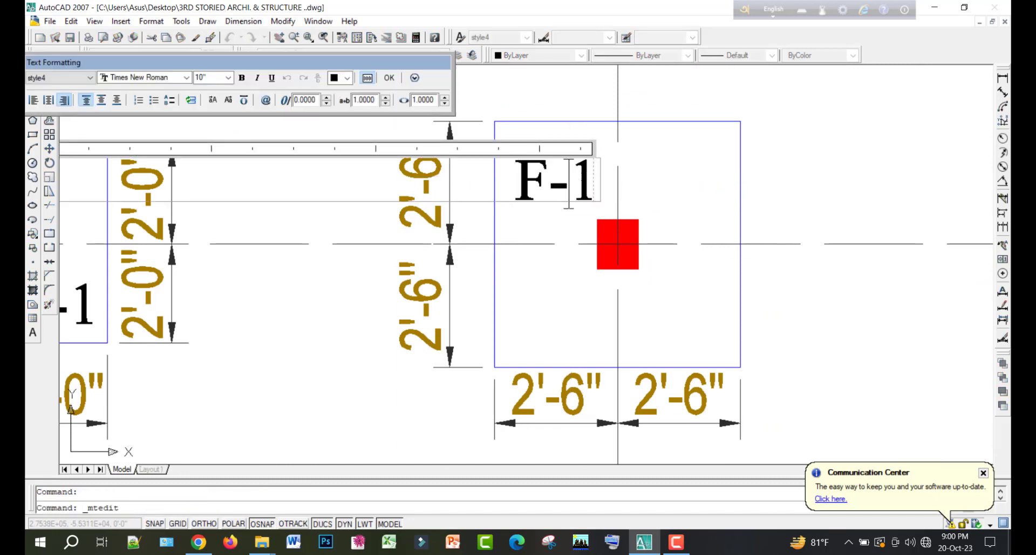
pyautogui.write('2')
pyautogui.click(643, 178)
# Copy the F-2 label into the interior footings B-03, B-04 and B-05, and save the drawing
pyautogui.click(567, 174)
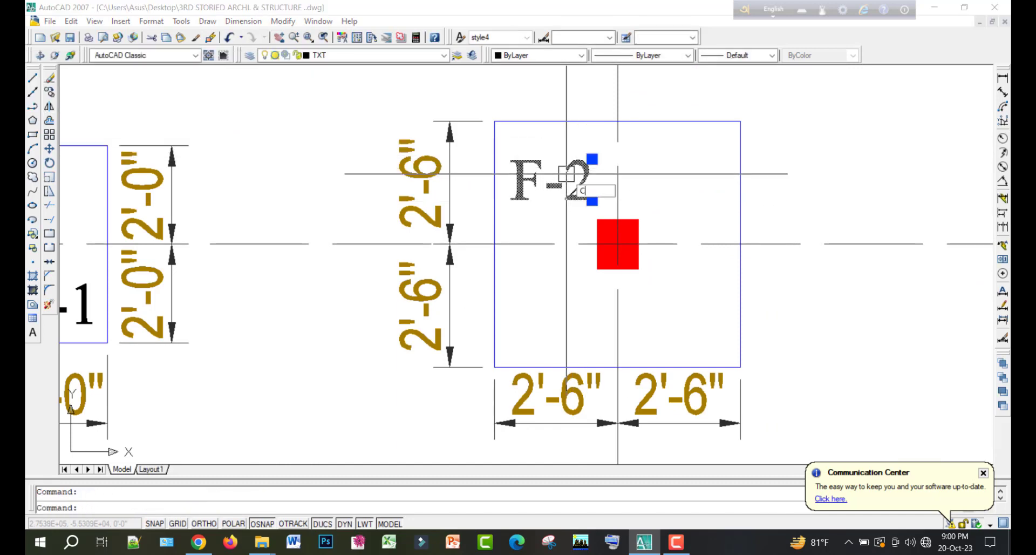
pyautogui.write('co')
pyautogui.press('Return')
pyautogui.click(566, 174)
pyautogui.scroll(-3, 520, 259)
pyautogui.press('F8')
pyautogui.moveTo(539, 308); pyautogui.dragTo(520, 110, button='middle')
pyautogui.click(538, 220)
pyautogui.click(516, 196)
pyautogui.moveTo(531, 396); pyautogui.dragTo(501, 102, button='middle')
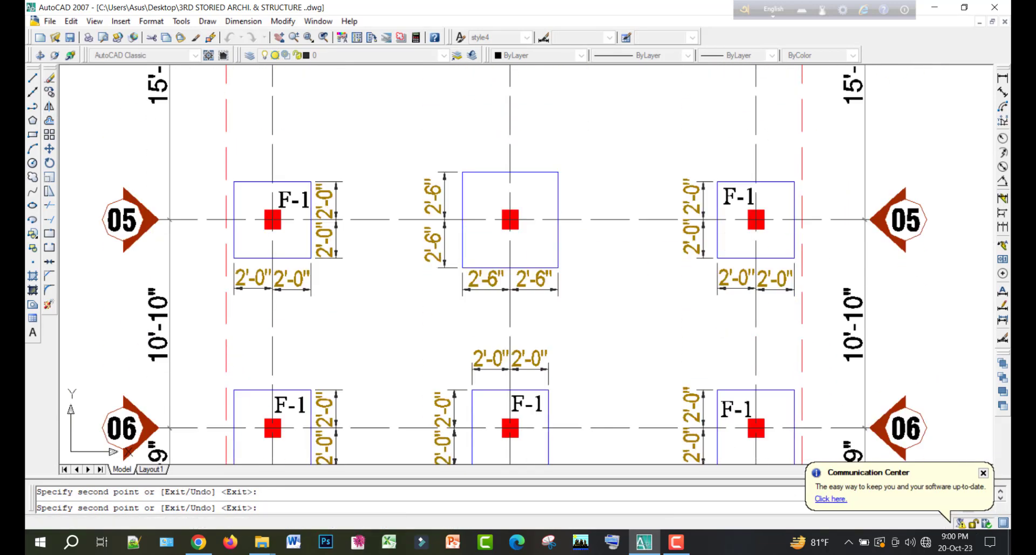
pyautogui.click(485, 198)
pyautogui.moveTo(493, 394)
pyautogui.mouseDown(button='middle')
pyautogui.moveTo(488, 167)
pyautogui.moveTo(498, 253)
pyautogui.mouseUp(button='middle')
pyautogui.press('Escape')
pyautogui.hotkey('ctrl', 's')
# Replace COLUMN with FOOTING in the title below the plan so it reads FOOTING LAYOUT PLAN, and save the drawing
pyautogui.scroll(-5, 496, 261)
pyautogui.moveTo(511, 190); pyautogui.dragTo(503, 255, button='middle')
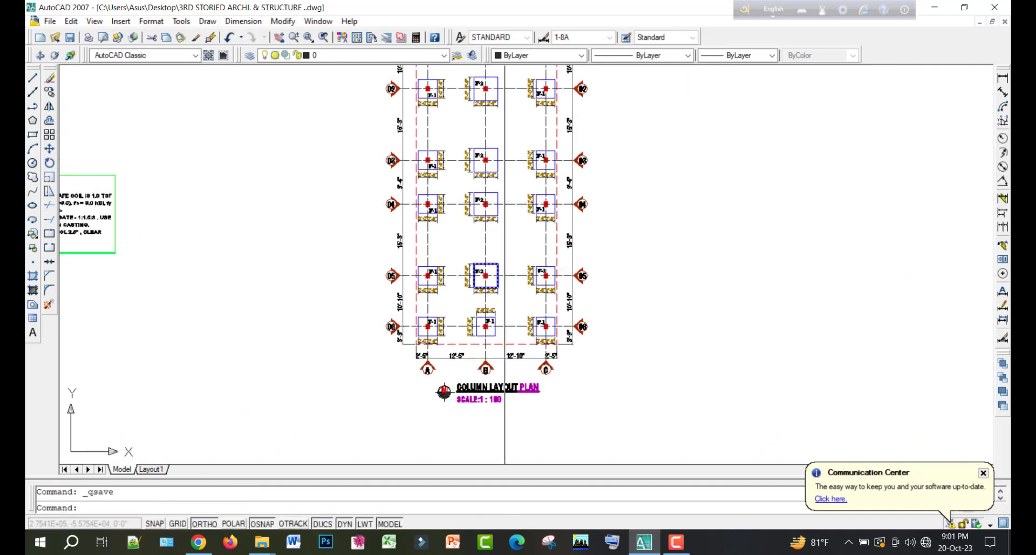
pyautogui.scroll(2, 513, 361)
pyautogui.moveTo(513, 361); pyautogui.dragTo(532, 232, button='middle')
pyautogui.scroll(6, 480, 281)
pyautogui.doubleClick(503, 214)
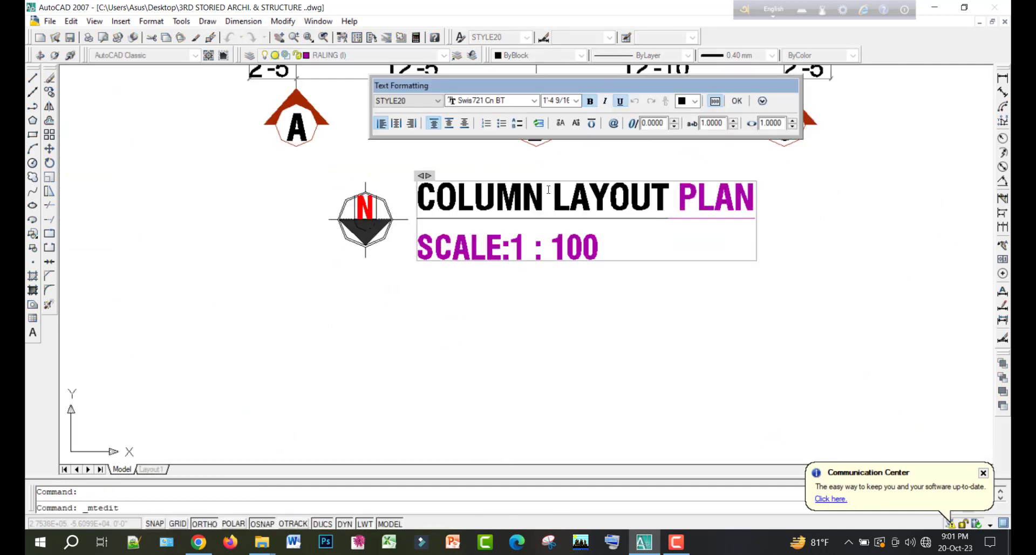
pyautogui.click(406, 191)
pyautogui.doubleClick(452, 216)
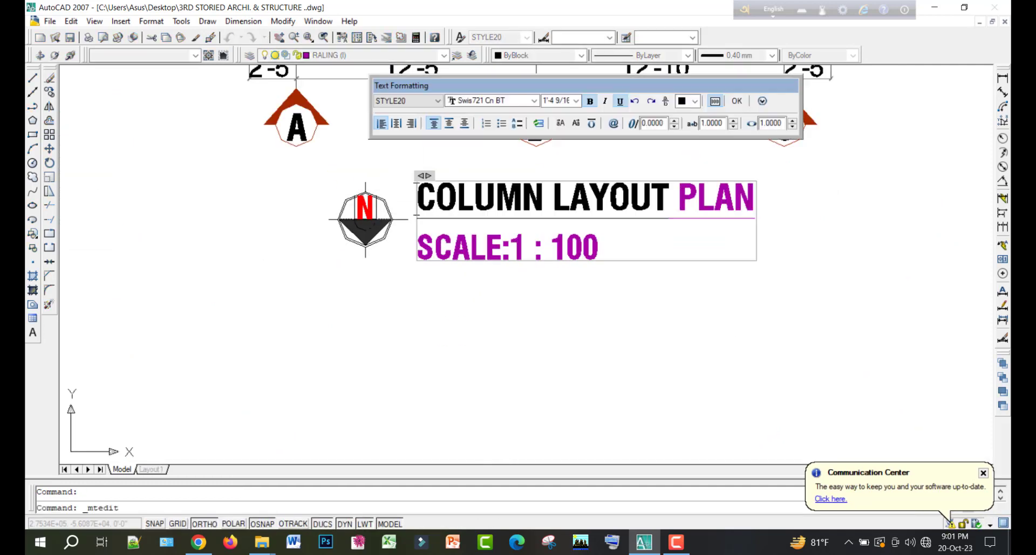
pyautogui.moveTo(542, 206); pyautogui.dragTo(382, 209)
pyautogui.write('FOOTING')
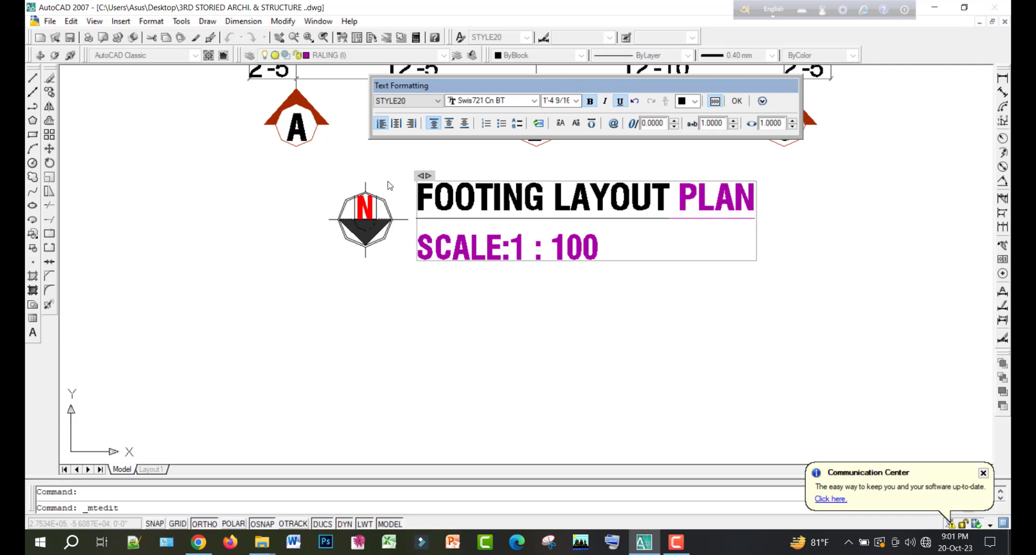
pyautogui.click(296, 272)
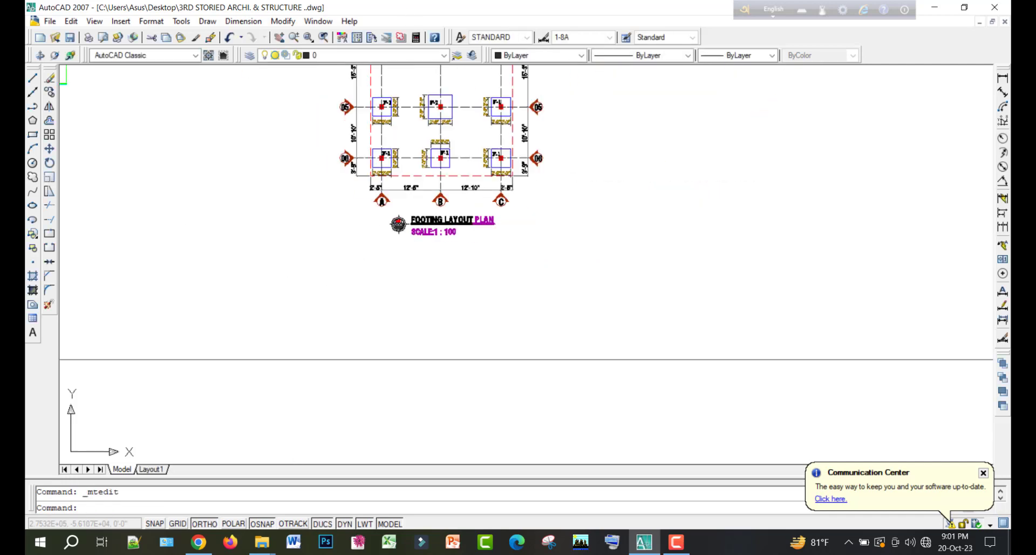
pyautogui.moveTo(340, 206); pyautogui.dragTo(355, 330, button='middle')
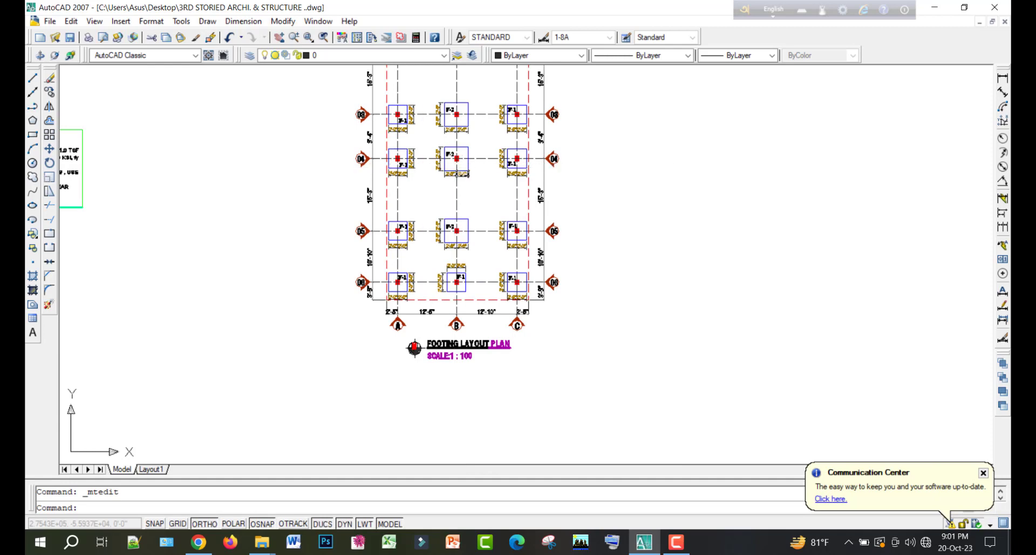
pyautogui.moveTo(463, 174); pyautogui.dragTo(476, 302, button='middle')
pyautogui.scroll(3, 501, 155)
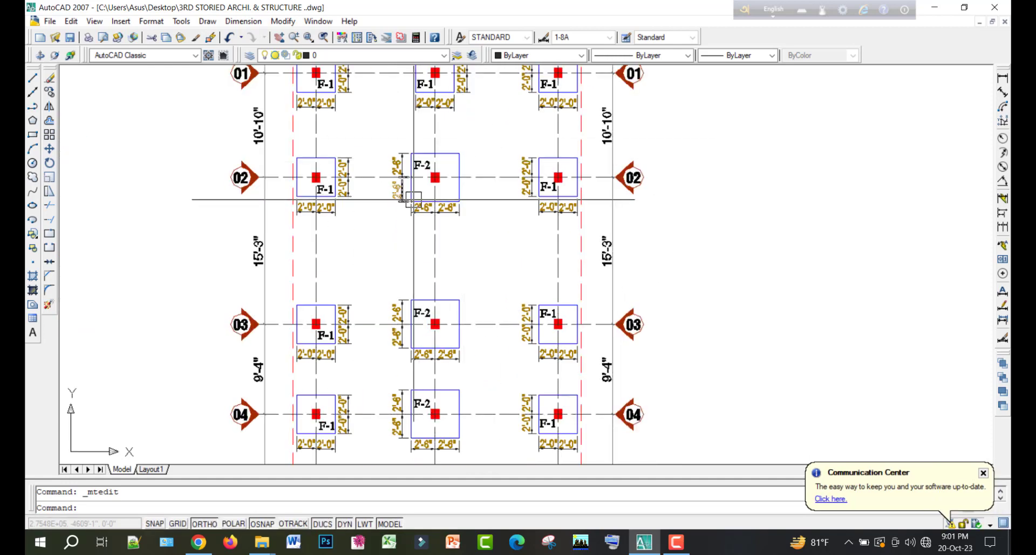
pyautogui.hotkey('ctrl', 's')
# Copy the existing footing schedule table straight down to the area beside the new footing layout plan
pyautogui.scroll(-8, 413, 195)
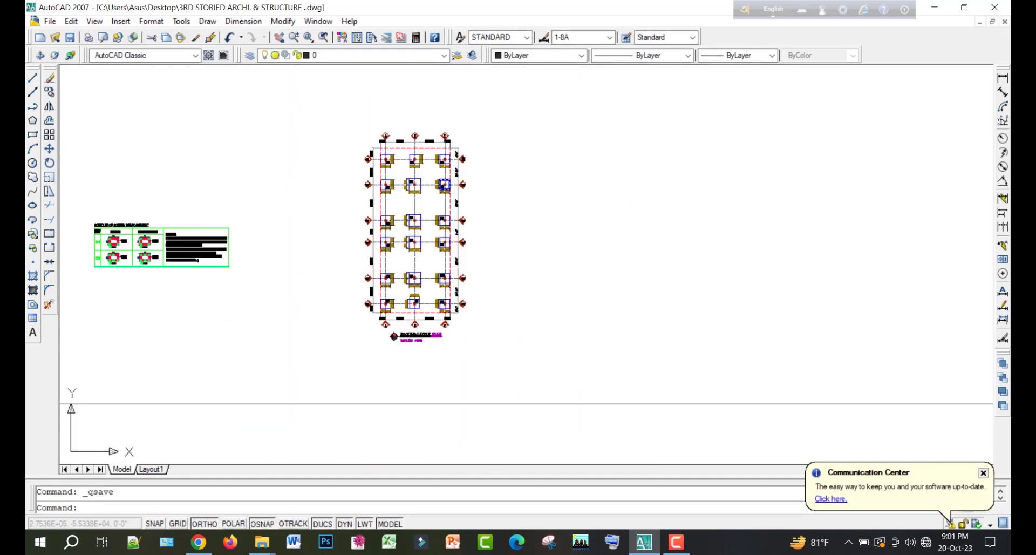
pyautogui.scroll(3, 385, 131)
pyautogui.scroll(2, 385, 132)
pyautogui.click(409, 98)
pyautogui.click(628, 251)
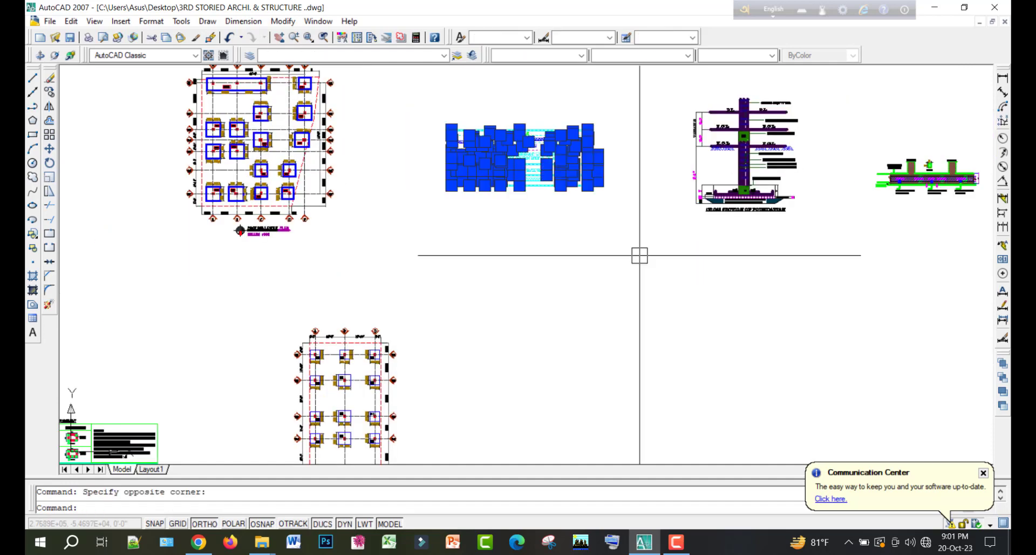
pyautogui.press('Return')
pyautogui.click(576, 217)
pyautogui.moveTo(574, 379); pyautogui.dragTo(565, 173, button='middle')
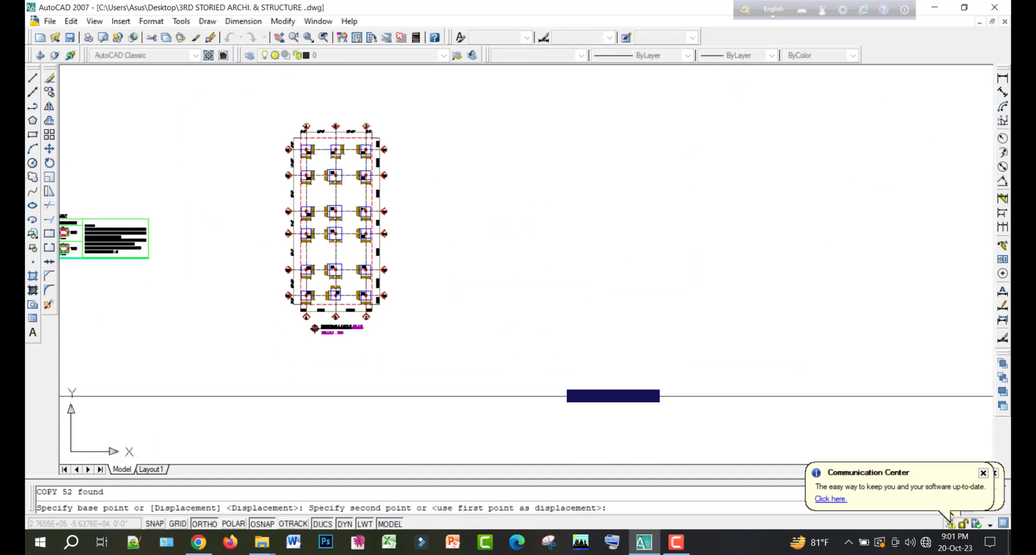
pyautogui.click(555, 278)
pyautogui.press('Escape')
# Move the copied footing schedule horizontally, farther away from the footing layout plan
pyautogui.click(430, 175)
pyautogui.click(748, 355)
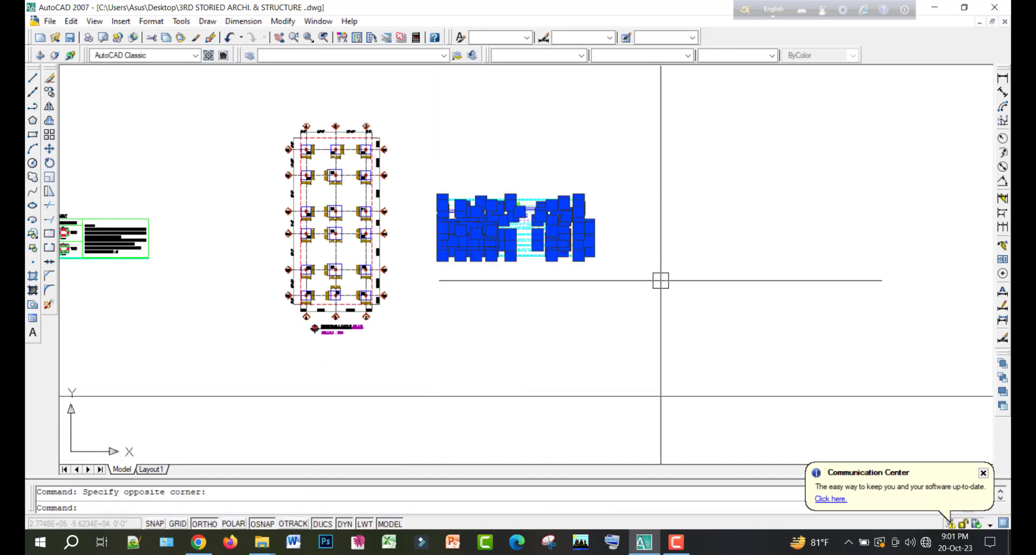
pyautogui.write('m')
pyautogui.press('Return')
pyautogui.click(653, 280)
pyautogui.click(706, 281)
# Delete the C.F-1 row's label, sizes, reinforcement note and thickness from the copied footing schedule
pyautogui.scroll(5, 510, 195)
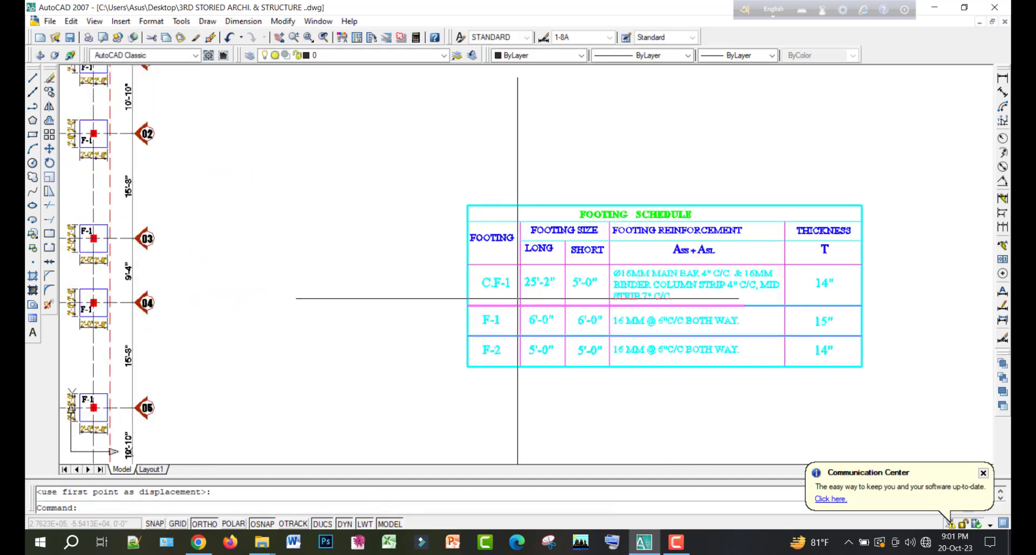
pyautogui.scroll(5, 515, 289)
pyautogui.click(480, 263)
pyautogui.click(603, 266)
pyautogui.click(712, 262)
pyautogui.moveTo(712, 262); pyautogui.dragTo(394, 263, button='middle')
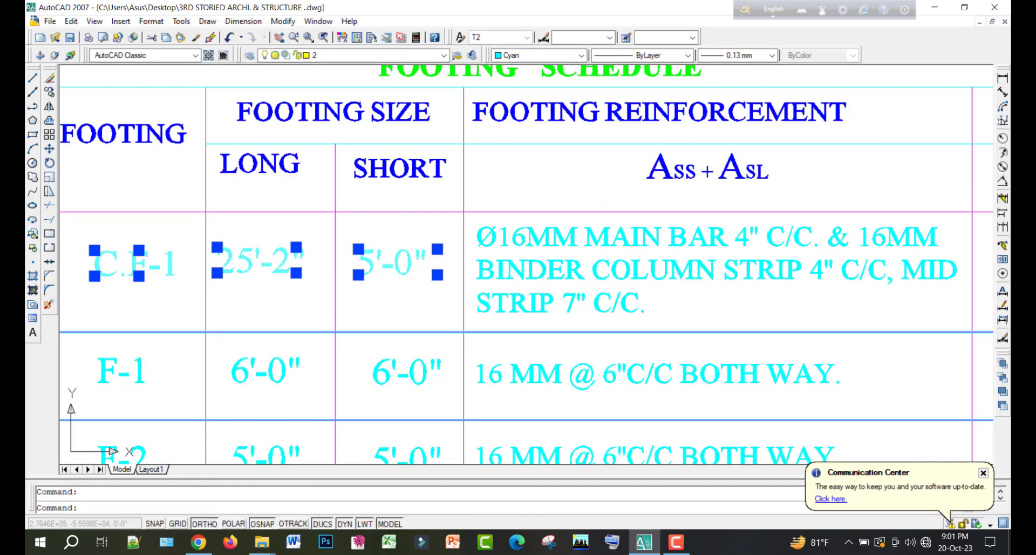
pyautogui.press('Delete')
pyautogui.click(612, 251)
pyautogui.press('Delete')
pyautogui.scroll(-5, 717, 231)
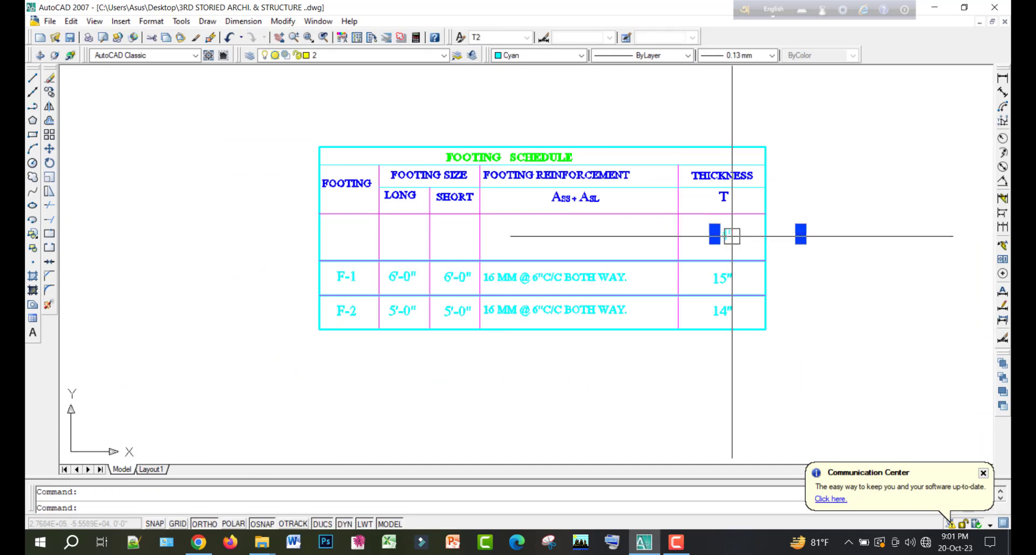
# Move the F-1 and F-2 rows with their lines up to the header's lower line, closing the empty row
pyautogui.click(264, 234)
pyautogui.click(822, 367)
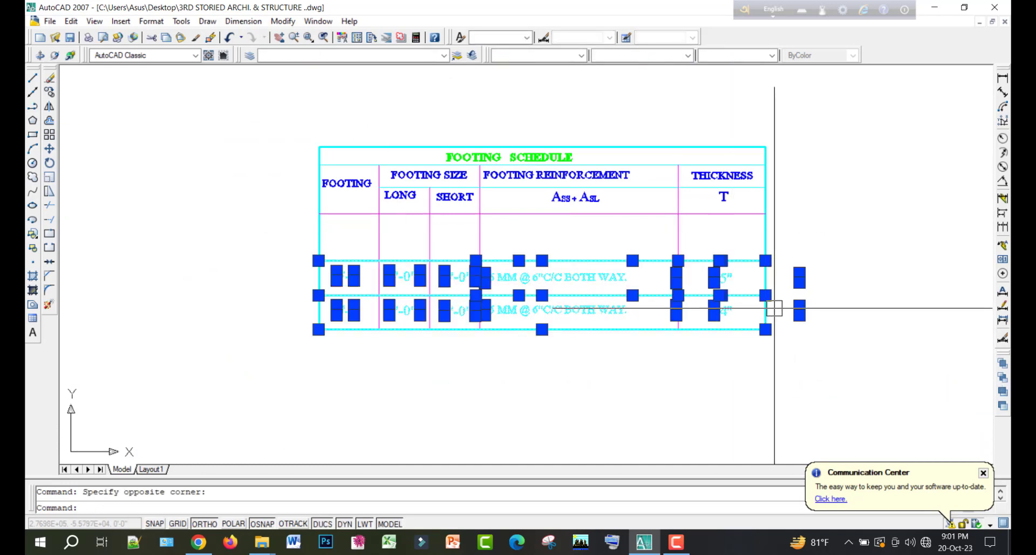
pyautogui.write('m')
pyautogui.press('Return')
pyautogui.click(766, 261)
pyautogui.click(766, 211)
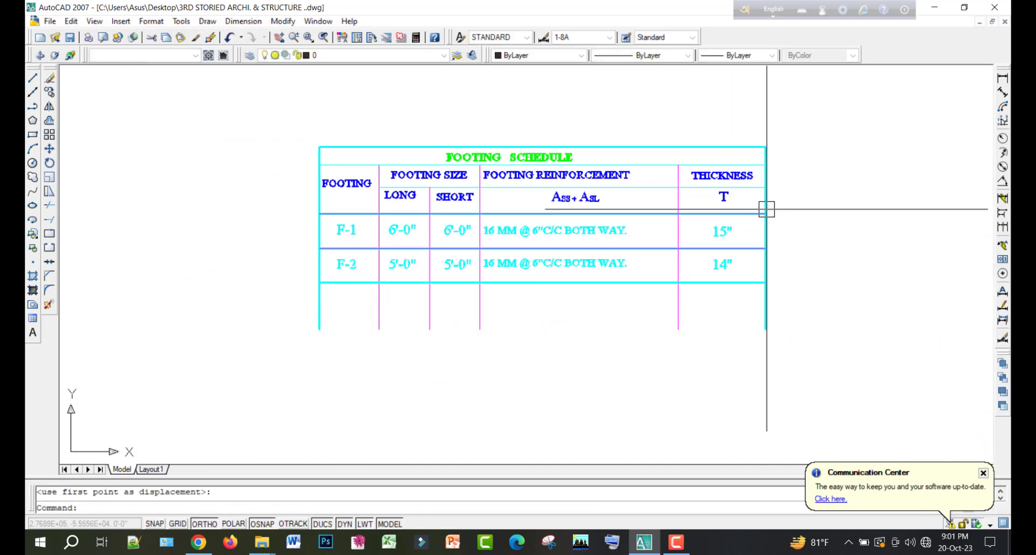
# Trim the vertical table lines that extend below the F-2 row of the footing schedule
pyautogui.press('Escape')
pyautogui.write('tr')
pyautogui.press('Return')
pyautogui.press('Return')
pyautogui.click(874, 380)
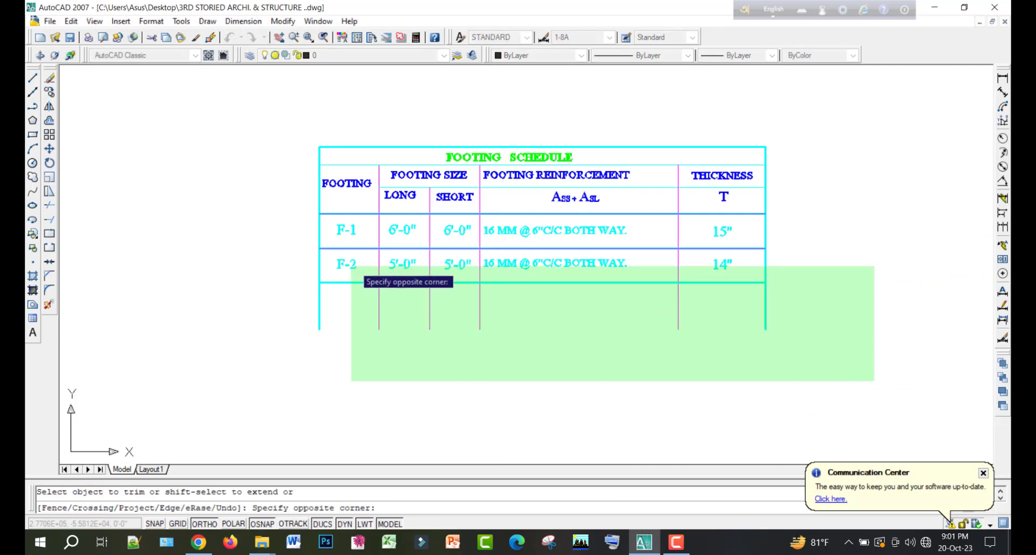
pyautogui.click(302, 283)
pyautogui.press('Escape')
# Set both the long and short footing sizes of F-1 in the copied schedule to 4'-0"
pyautogui.scroll(-5, 456, 229)
pyautogui.scroll(2, 175, 147)
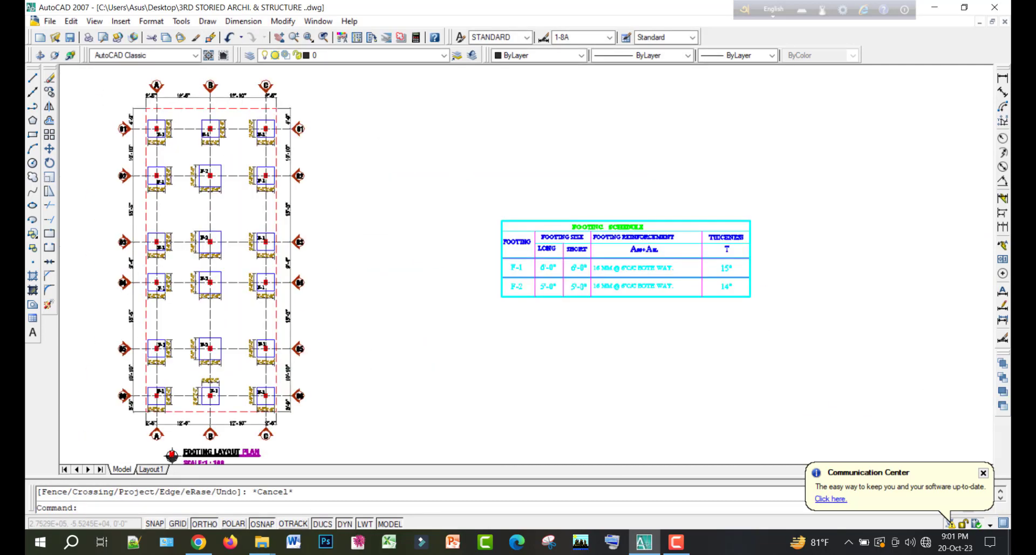
pyautogui.scroll(5, 174, 137)
pyautogui.moveTo(772, 329); pyautogui.dragTo(307, 244, button='middle')
pyautogui.scroll(6, 435, 339)
pyautogui.scroll(-5, 755, 200)
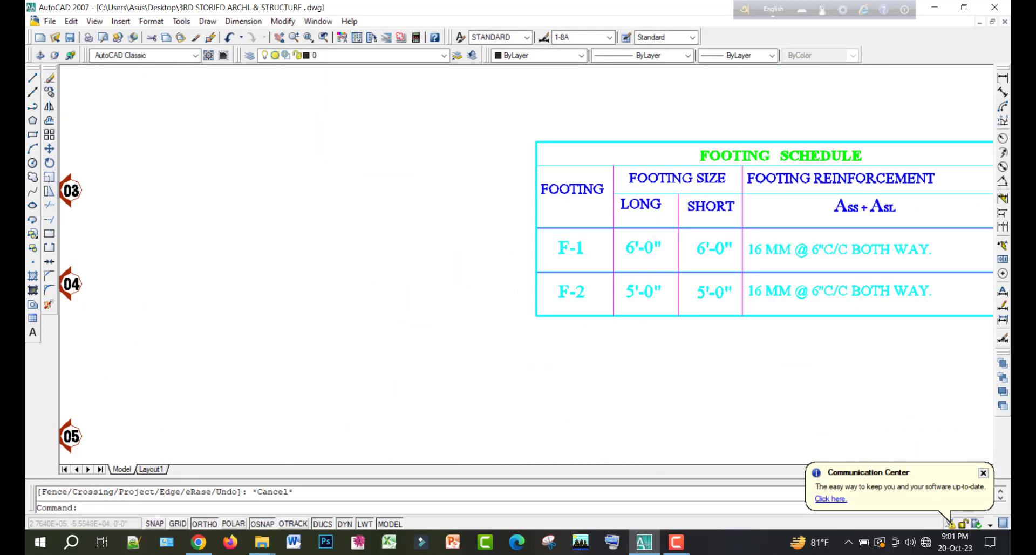
pyautogui.scroll(-2, 709, 218)
pyautogui.scroll(5, 182, 181)
pyautogui.scroll(-5, 229, 198)
pyautogui.moveTo(456, 252); pyautogui.dragTo(241, 198, button='middle')
pyautogui.scroll(5, 541, 205)
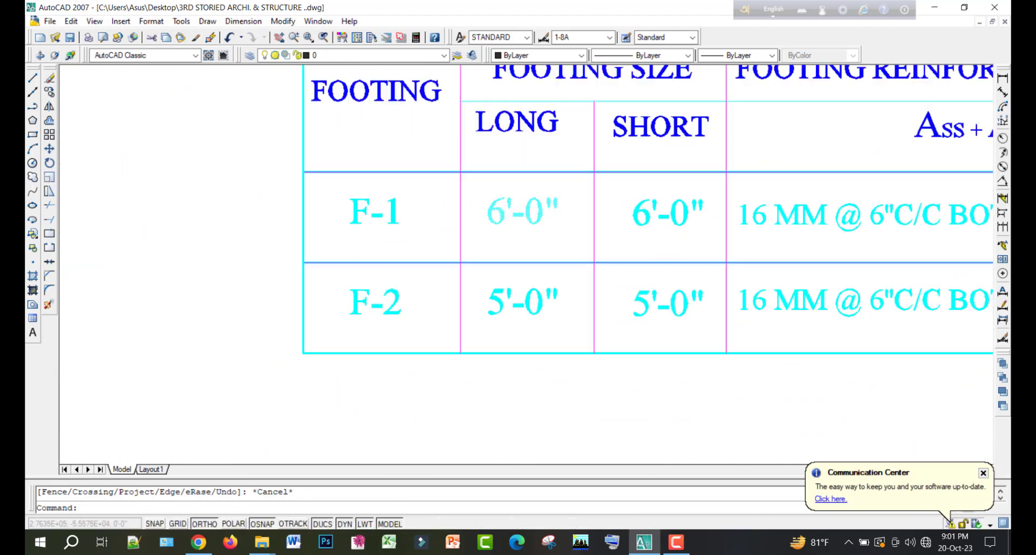
pyautogui.scroll(2, 516, 213)
pyautogui.doubleClick(504, 215)
pyautogui.doubleClick(467, 212)
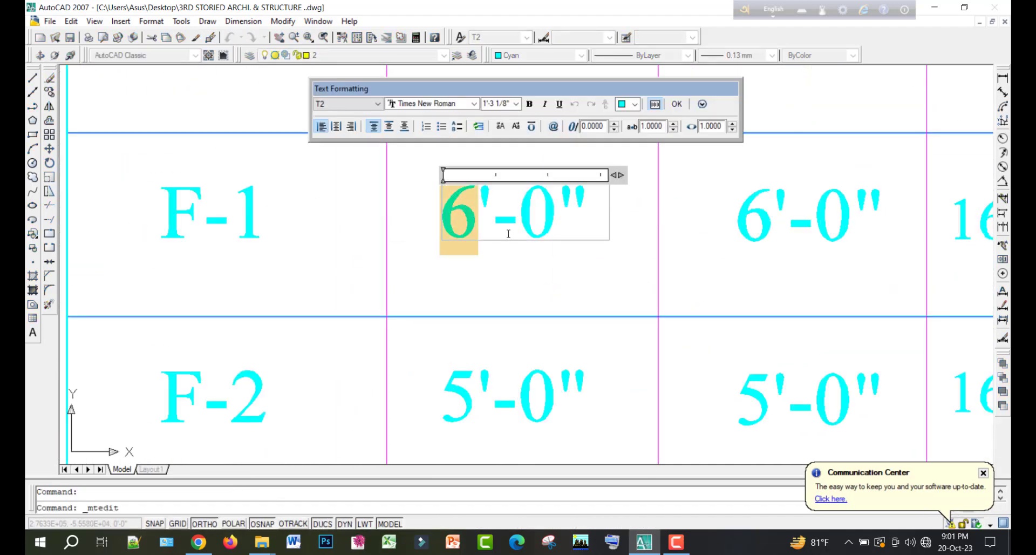
pyautogui.write('54')
pyautogui.write('4')
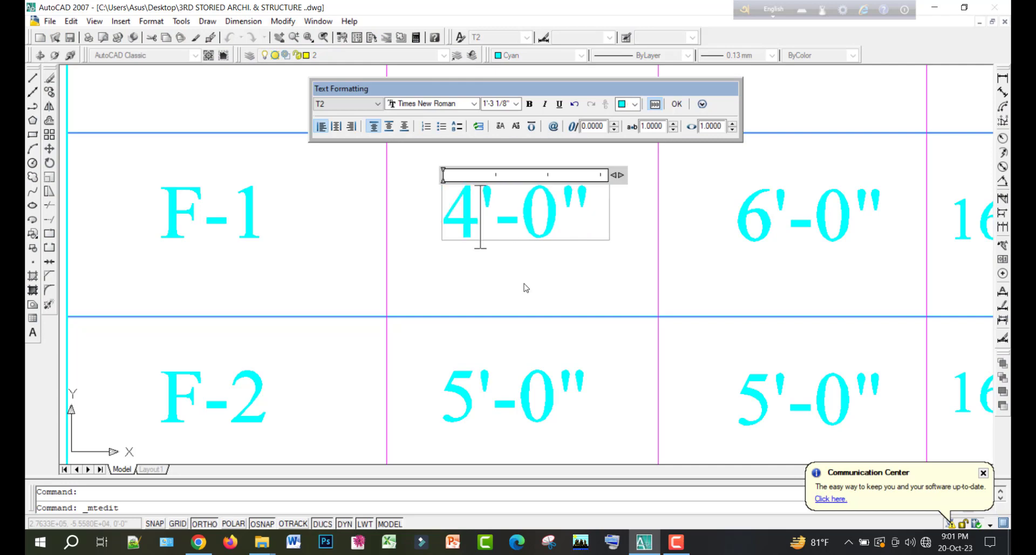
pyautogui.click(752, 225)
pyautogui.doubleClick(744, 227)
pyautogui.write('4')
pyautogui.click(642, 273)
# Review the F-2 size entry and the size, reinforcement and thickness columns of the footing schedule
pyautogui.moveTo(551, 278); pyautogui.dragTo(527, 117, button='middle')
pyautogui.doubleClick(441, 220)
pyautogui.click(439, 233)
pyautogui.click(497, 305)
pyautogui.scroll(-2, 498, 240)
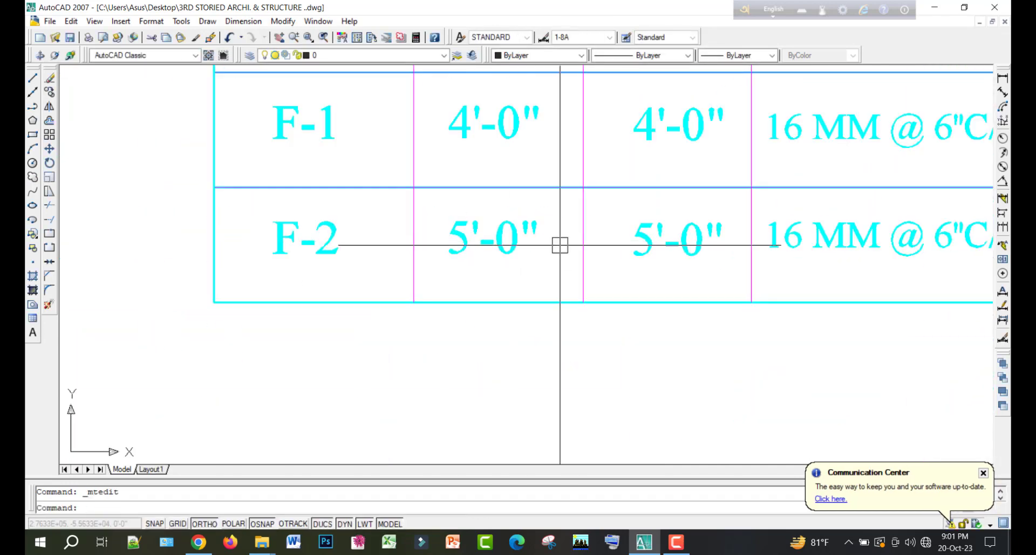
pyautogui.moveTo(559, 243); pyautogui.dragTo(514, 416, button='middle')
pyautogui.scroll(-2, 369, 196)
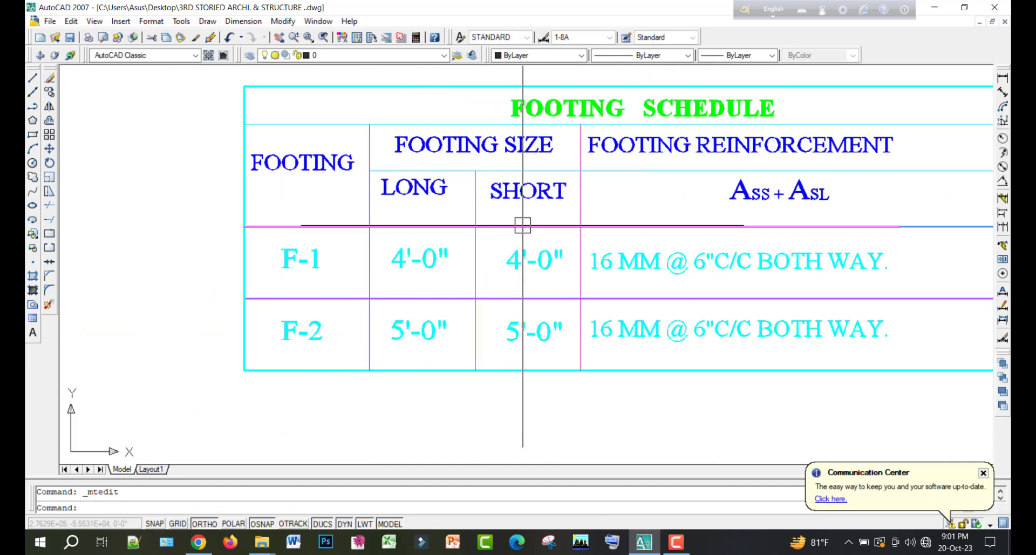
pyautogui.moveTo(632, 167); pyautogui.dragTo(534, 155, button='middle')
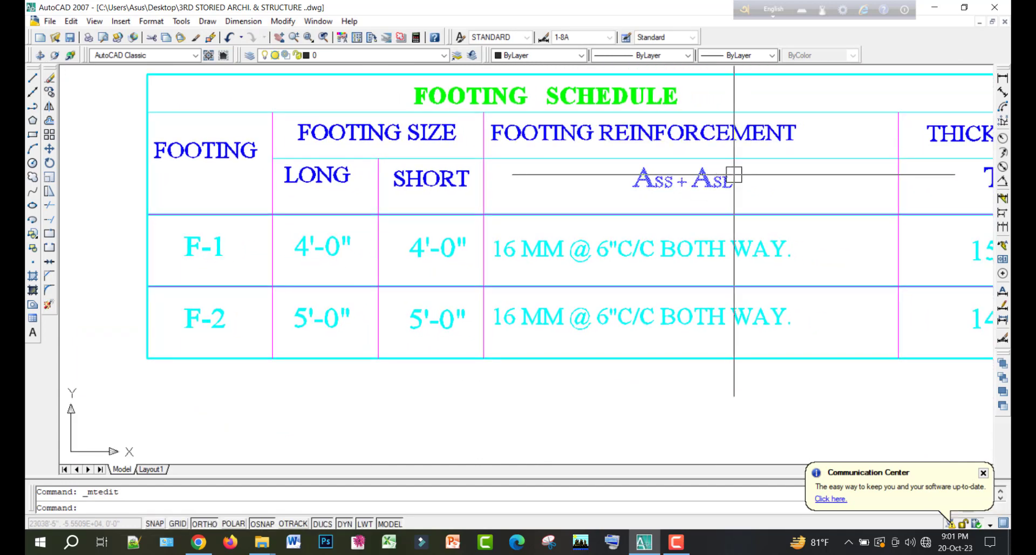
pyautogui.moveTo(675, 189); pyautogui.dragTo(551, 188, button='middle')
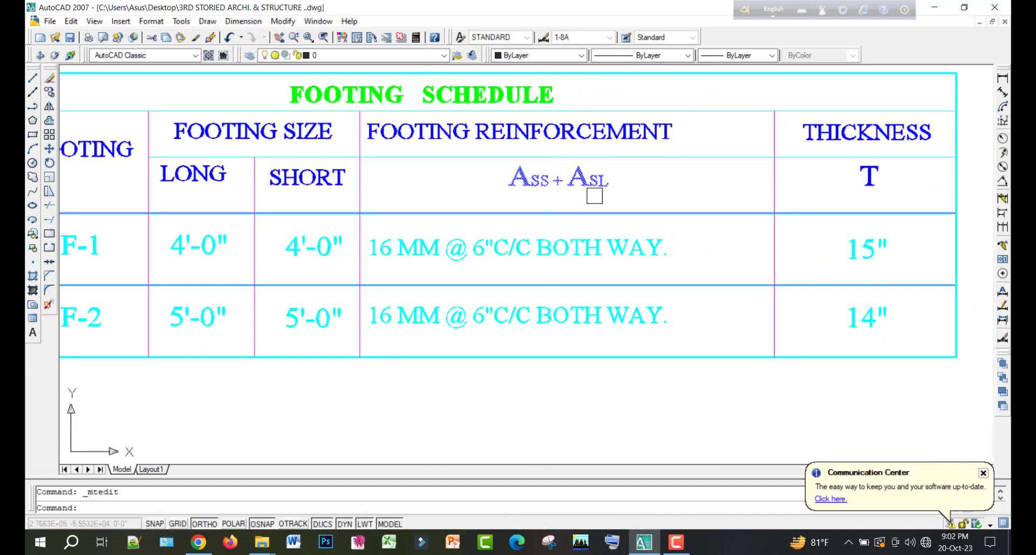
pyautogui.scroll(4, 611, 201)
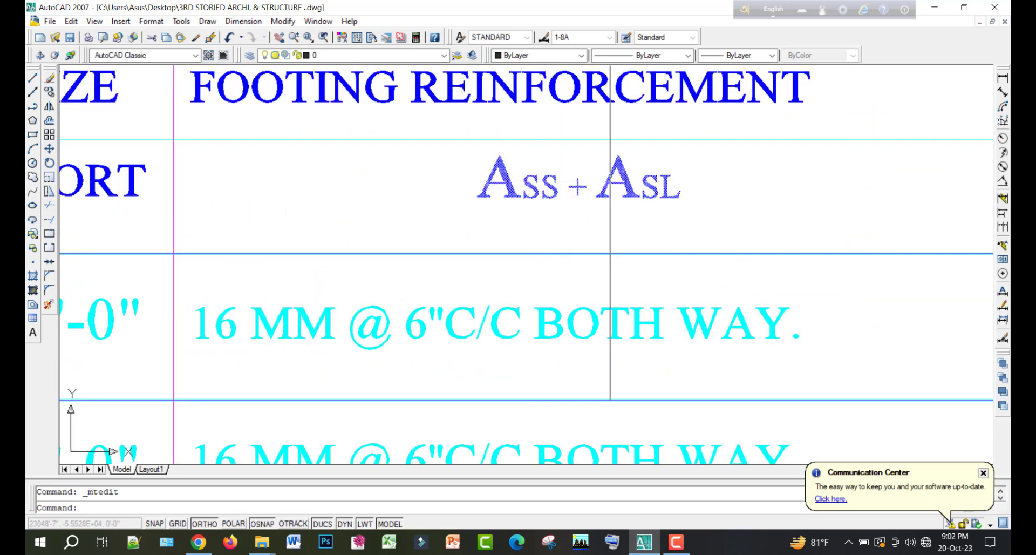
pyautogui.scroll(-5, 536, 178)
pyautogui.moveTo(656, 191); pyautogui.dragTo(511, 177, button='middle')
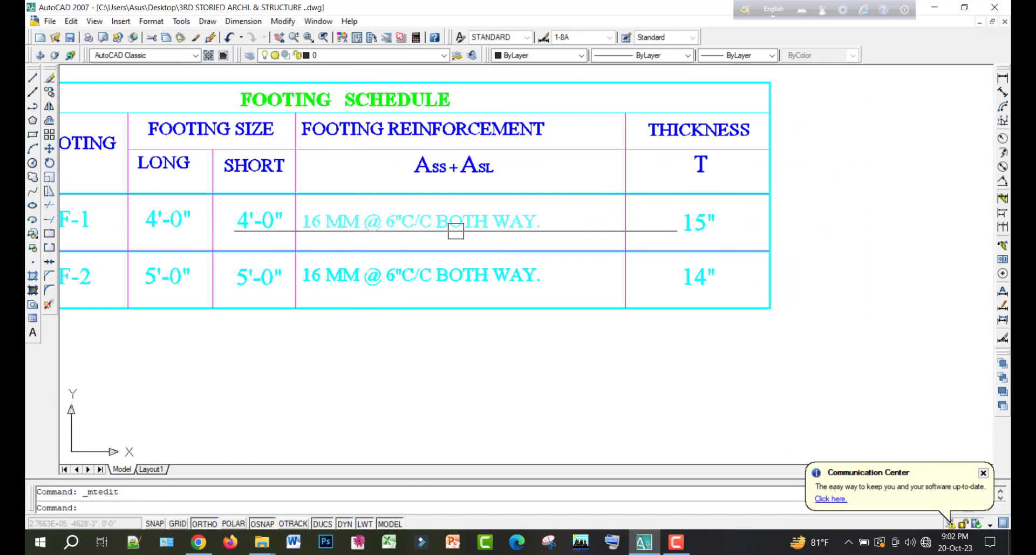
pyautogui.moveTo(456, 231); pyautogui.dragTo(601, 213, button='middle')
# Change the F-2 footing reinforcement in the schedule to 16 MM @ 5"C/C BOTH WAY
pyautogui.scroll(2, 596, 209)
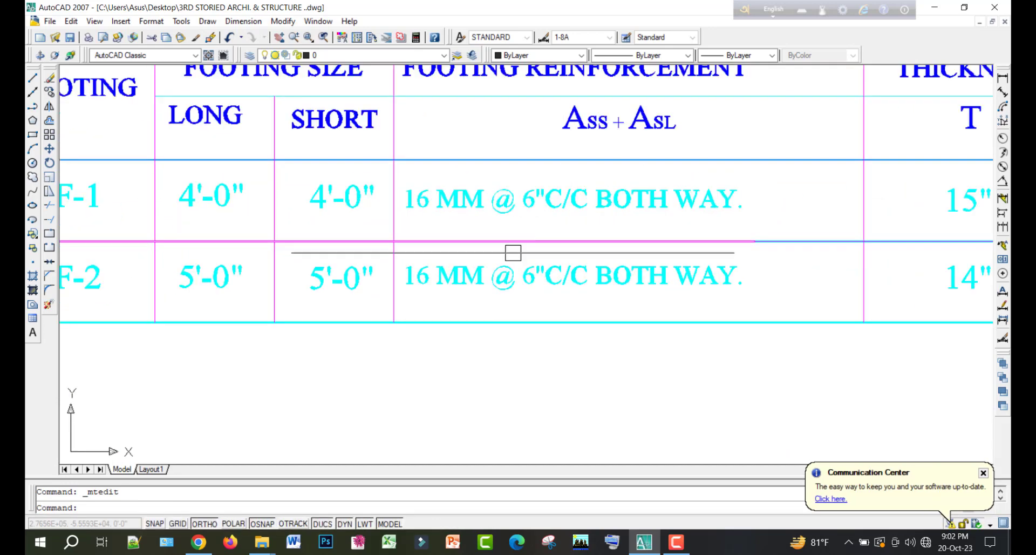
pyautogui.scroll(-2, 512, 253)
pyautogui.doubleClick(621, 277)
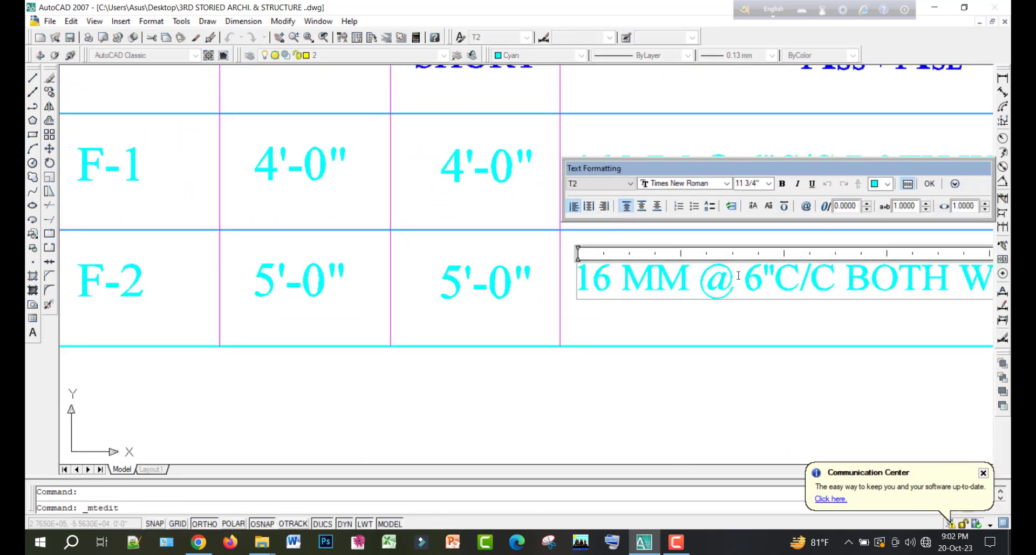
pyautogui.click(727, 352)
# Set the schedule's thickness to 12" for F-1 and 13" for F-2, and save the drawing
pyautogui.scroll(-2, 739, 266)
pyautogui.moveTo(766, 266); pyautogui.dragTo(476, 259, button='middle')
pyautogui.moveTo(820, 257); pyautogui.dragTo(725, 266, button='middle')
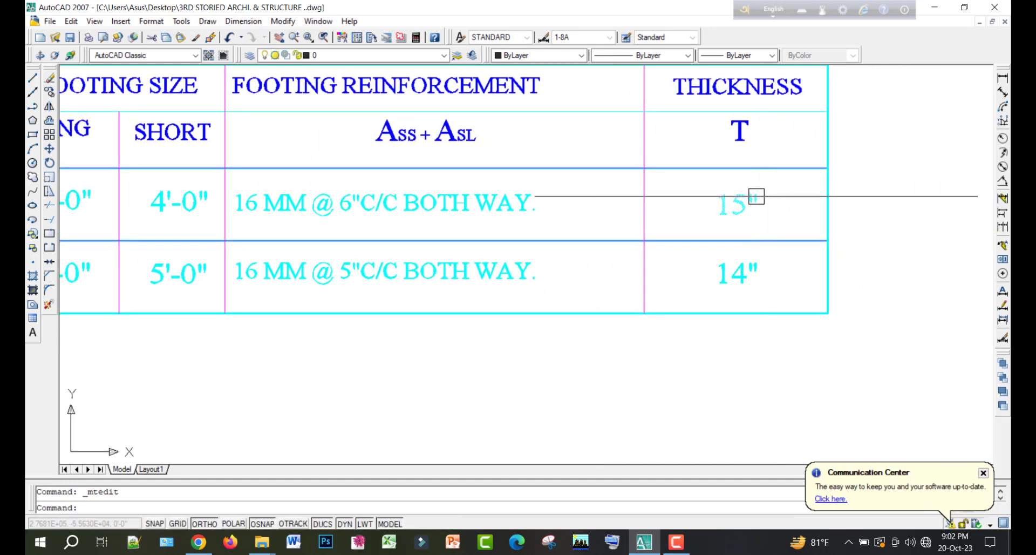
pyautogui.doubleClick(755, 196)
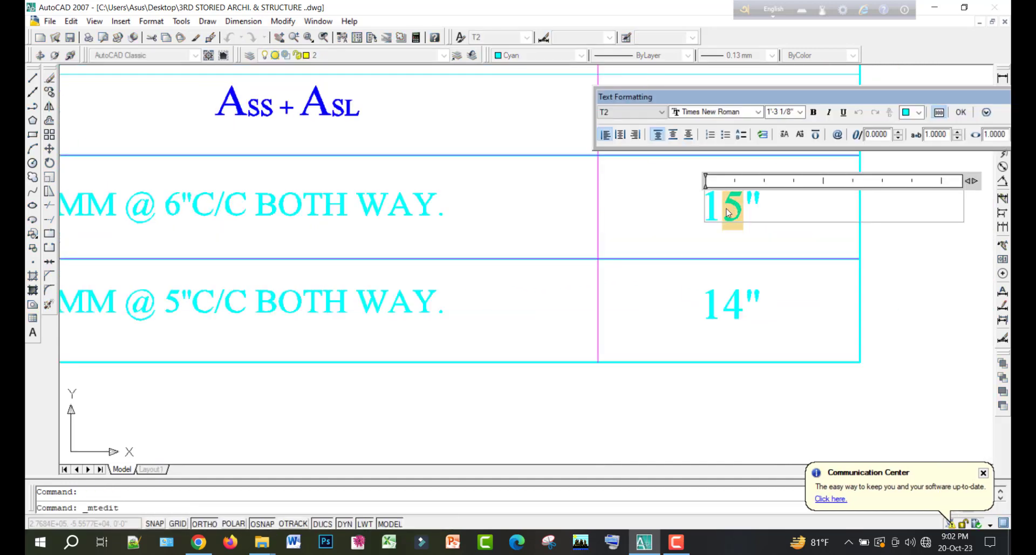
pyautogui.click(733, 293)
pyautogui.doubleClick(734, 296)
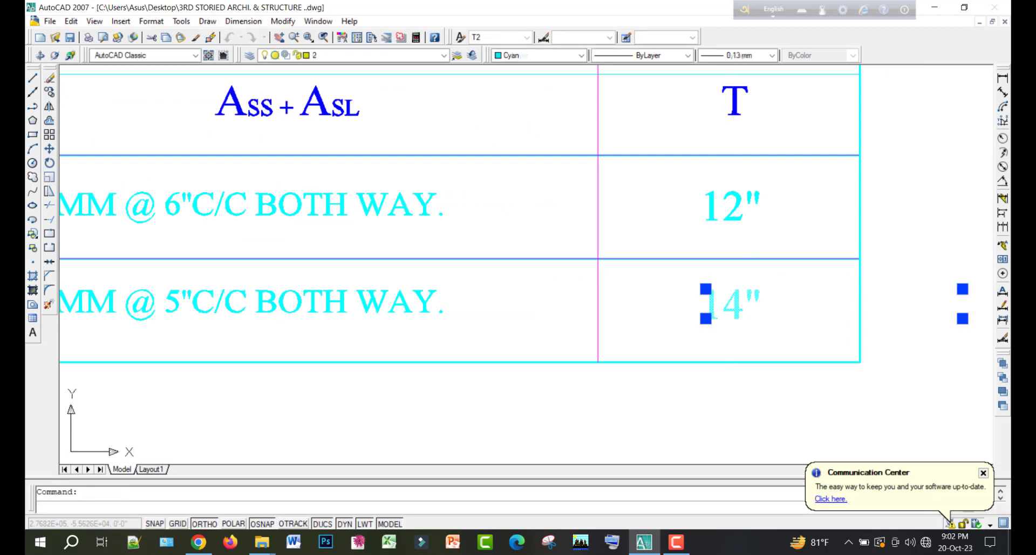
pyautogui.click(710, 354)
pyautogui.hotkey('ctrl', 's')
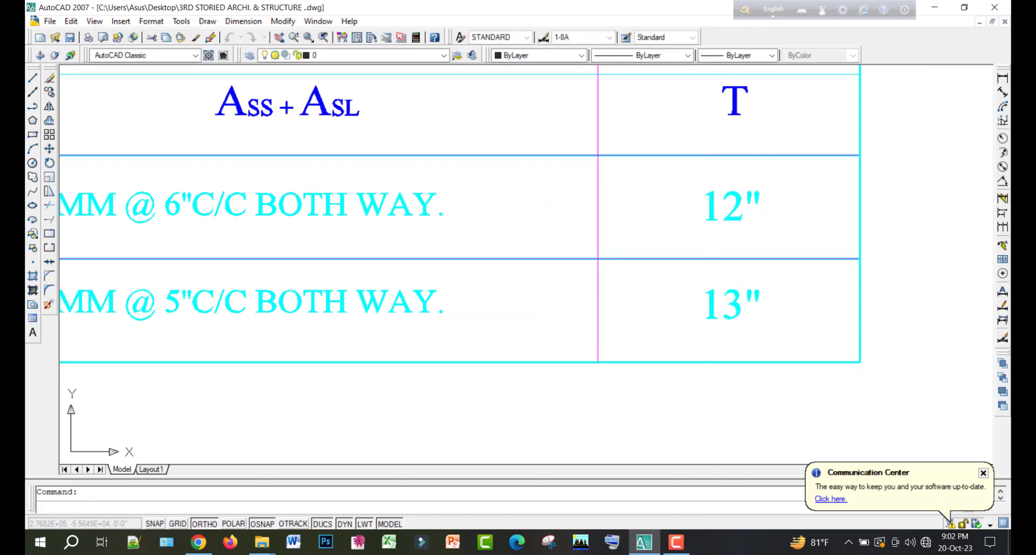
# Review the F-1 and F-2 rows of the footing schedule against the footings in the layout plan
pyautogui.scroll(-3, 740, 169)
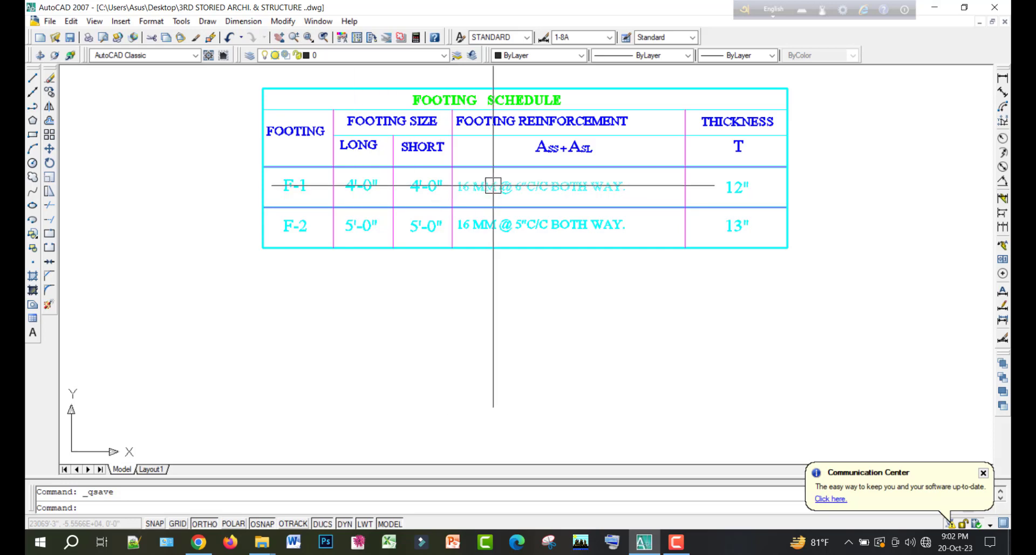
pyautogui.scroll(2, 555, 190)
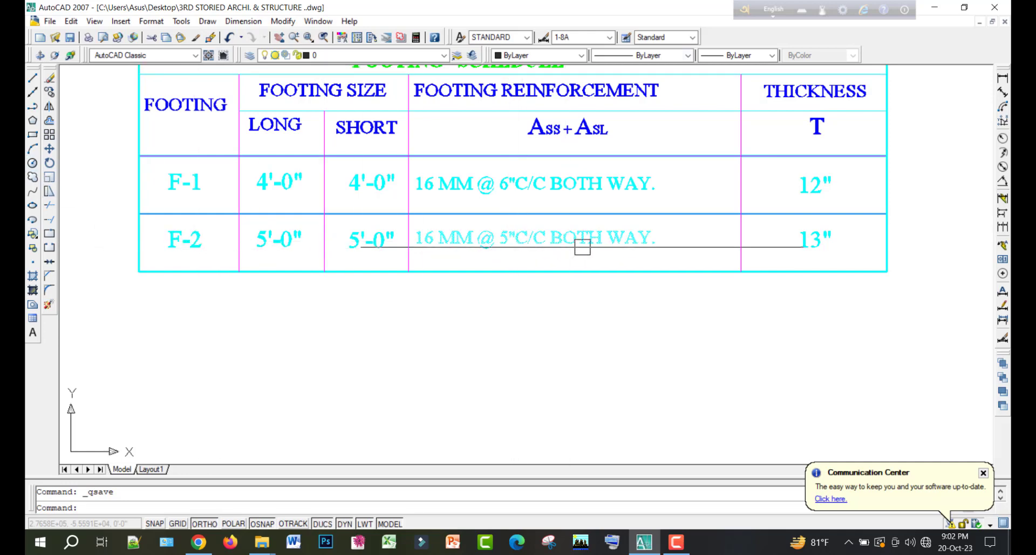
pyautogui.moveTo(676, 248); pyautogui.dragTo(660, 260, button='middle')
pyautogui.moveTo(791, 180); pyautogui.dragTo(746, 185, button='middle')
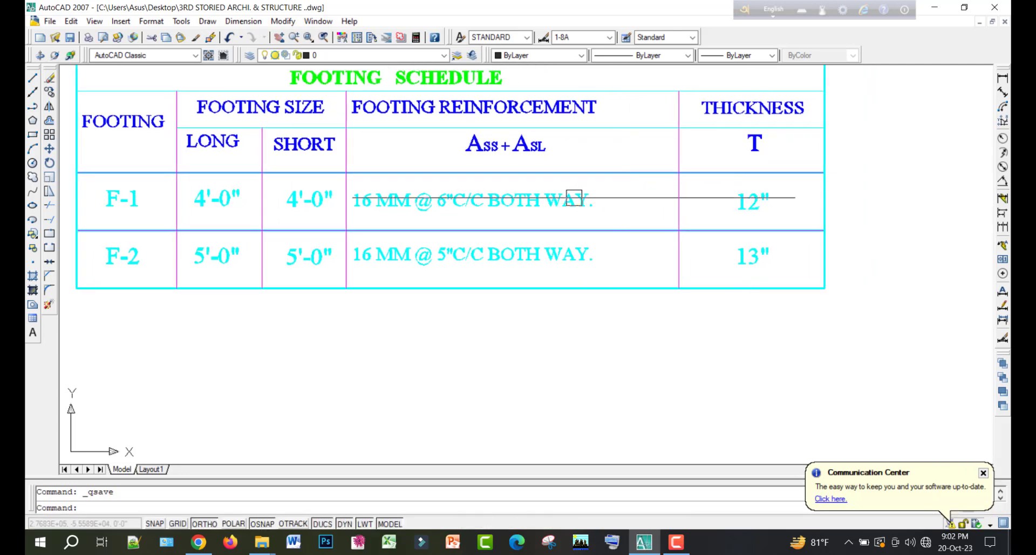
pyautogui.scroll(-8, 625, 203)
pyautogui.scroll(5, 354, 152)
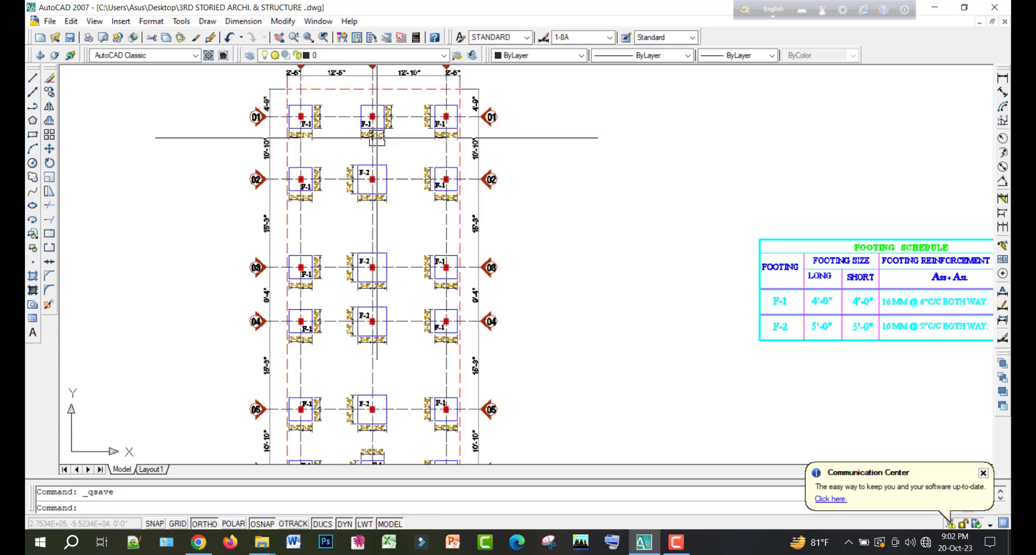
pyautogui.scroll(-4, 325, 152)
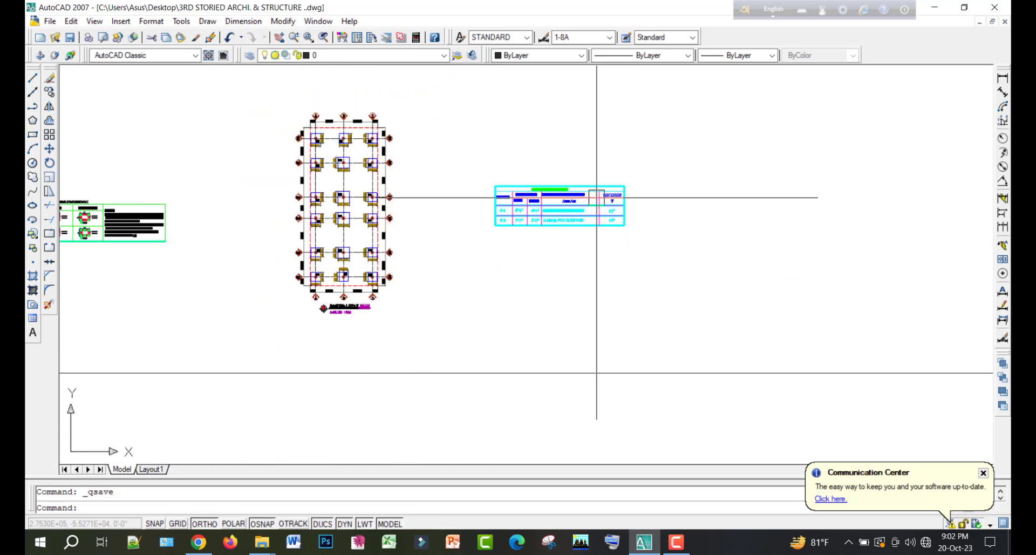
pyautogui.scroll(5, 597, 197)
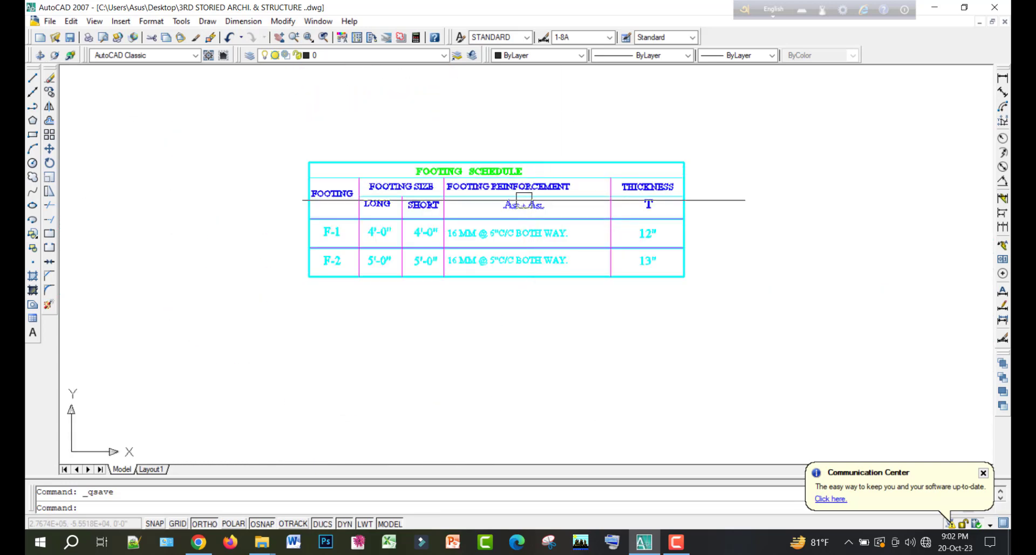
pyautogui.scroll(-5, 673, 192)
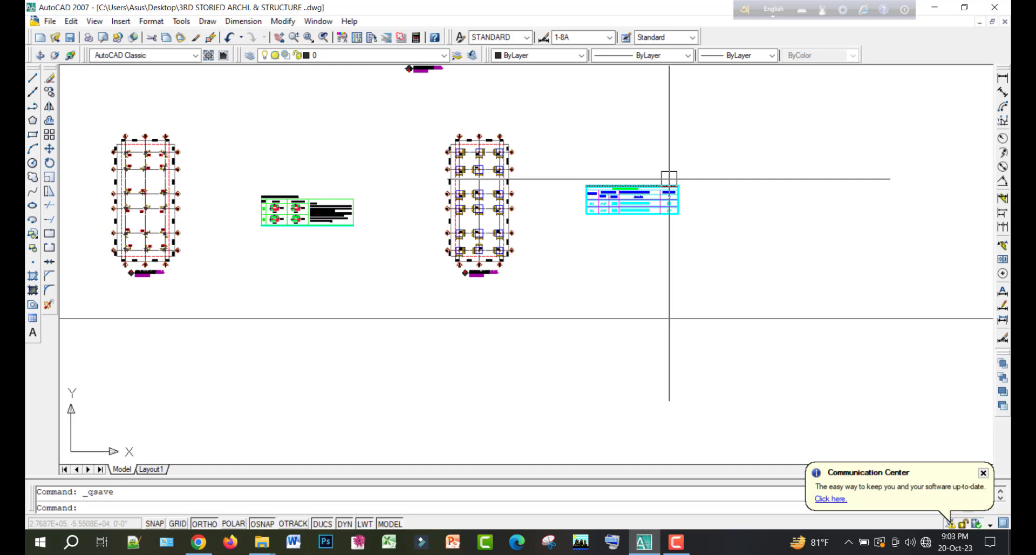
pyautogui.scroll(3, 517, 176)
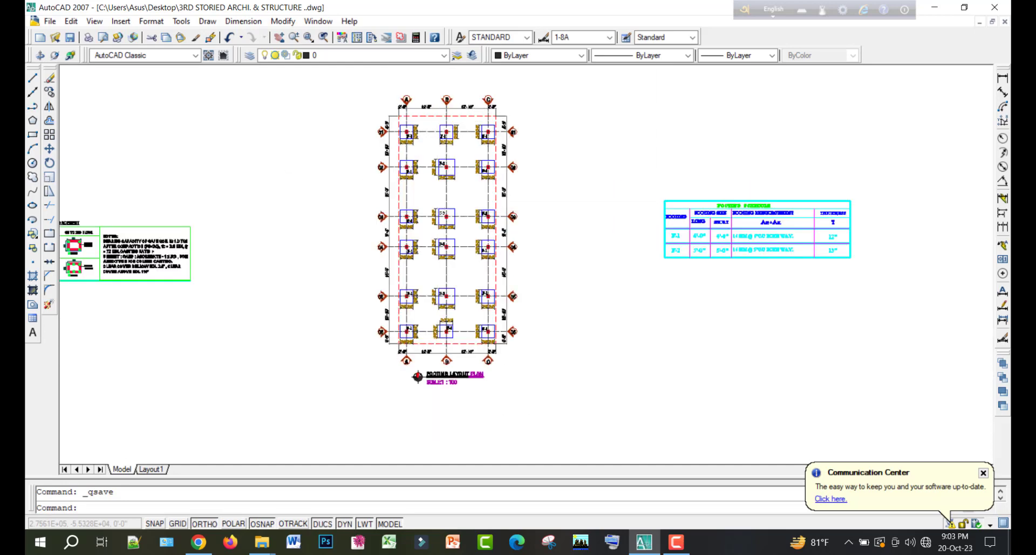
pyautogui.scroll(-2, 440, 212)
# Copy the existing foundation cross section straight down into the new drawing row beside the edited footing schedule
pyautogui.scroll(-4, 458, 250)
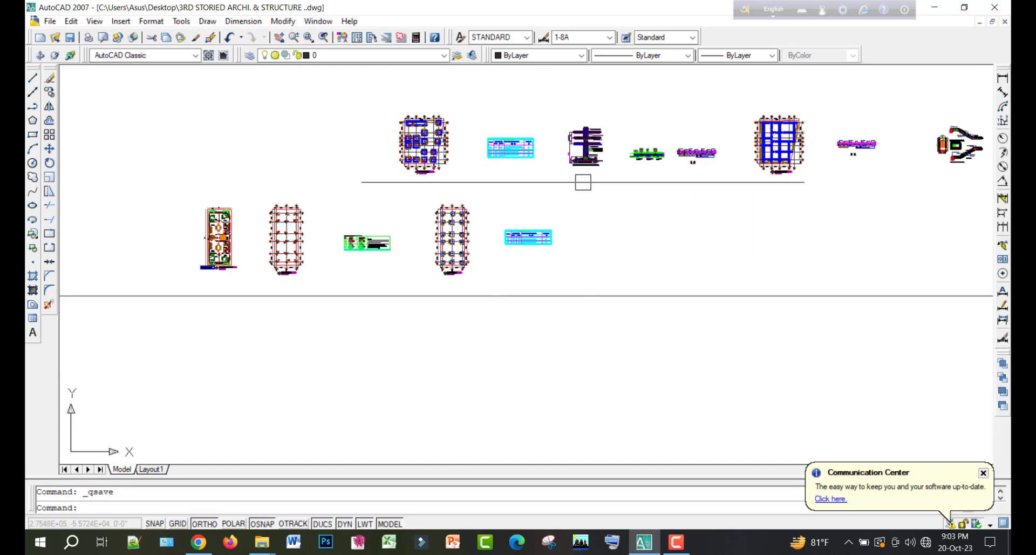
pyautogui.scroll(3, 564, 158)
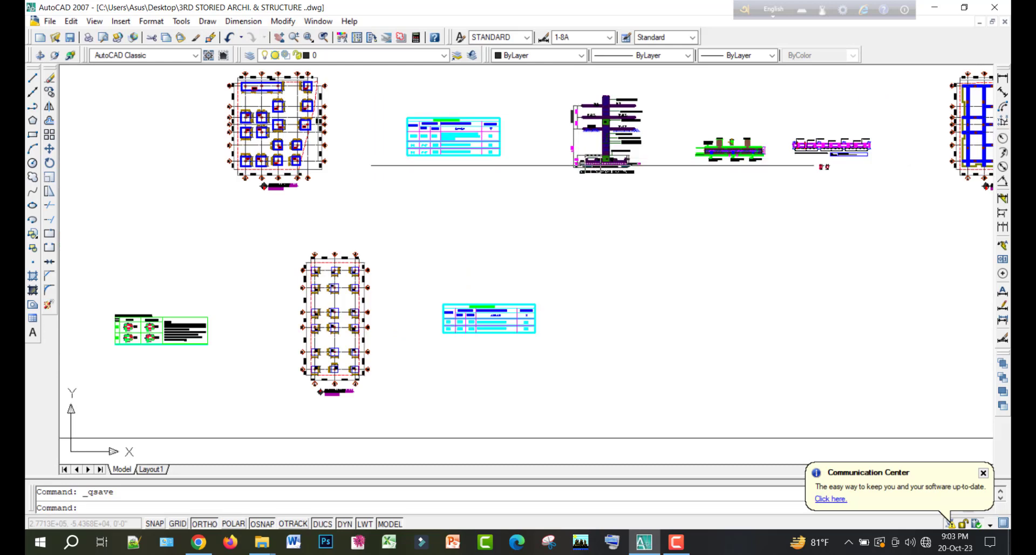
pyautogui.scroll(1, 490, 241)
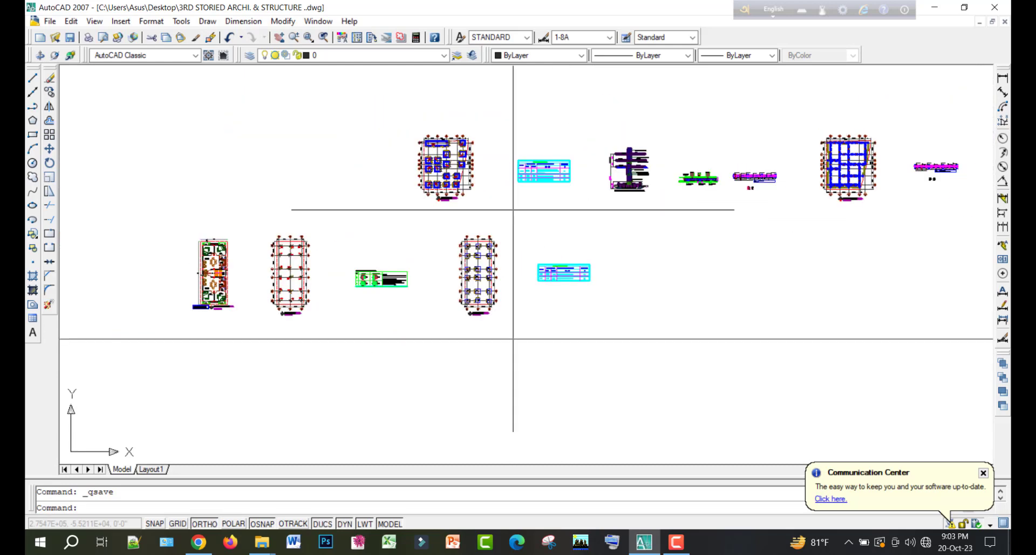
pyautogui.scroll(2, 615, 145)
pyautogui.click(607, 133)
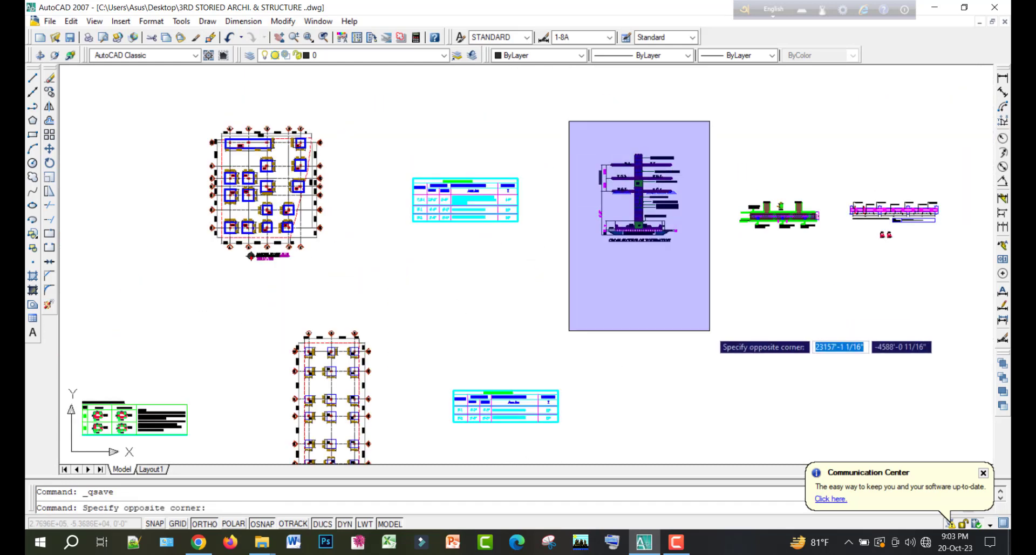
pyautogui.click(709, 330)
pyautogui.write('co')
pyautogui.press('Return')
pyautogui.click(684, 270)
pyautogui.moveTo(654, 401); pyautogui.dragTo(647, 269, button='middle')
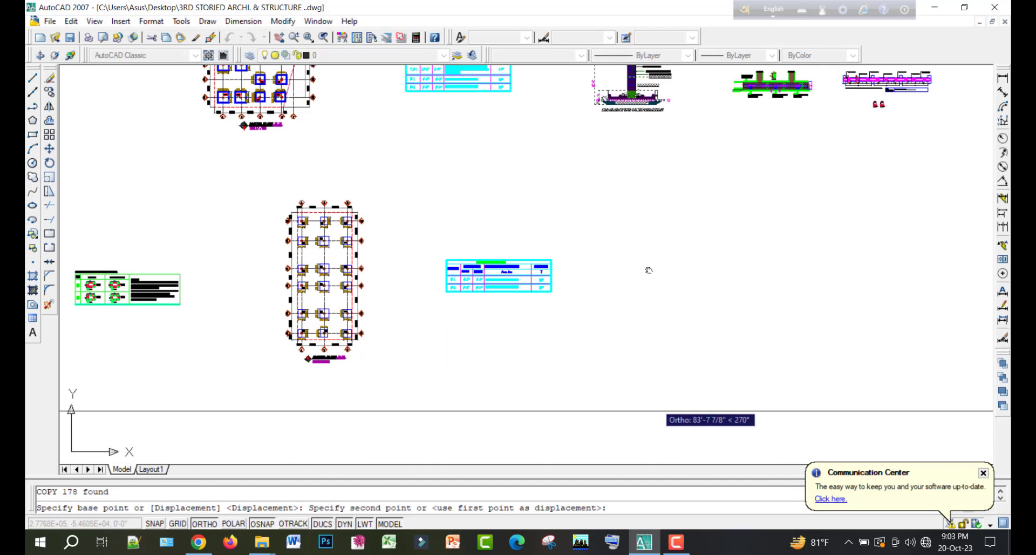
pyautogui.click(678, 345)
pyautogui.press('Escape')
# Move the copied foundation cross section horizontally further away from the footing schedule
pyautogui.click(578, 205)
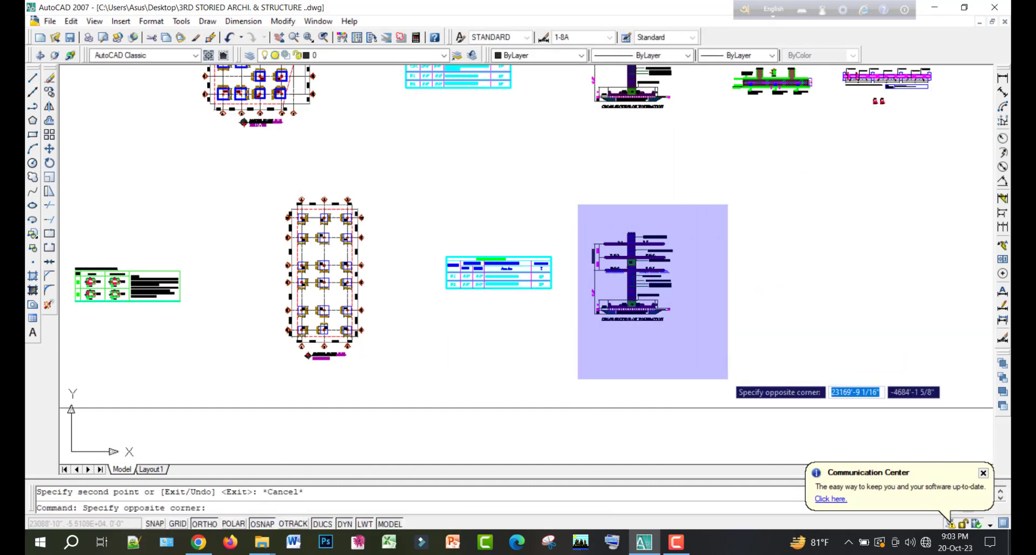
pyautogui.click(729, 380)
pyautogui.moveTo(758, 310); pyautogui.dragTo(681, 304, button='middle')
pyautogui.write('m')
pyautogui.press('Return')
pyautogui.click(685, 299)
pyautogui.click(707, 301)
# Examine the footing layout plan and schedule, and the levels and depth dimensions of the copied foundation cross section
pyautogui.scroll(8, 572, 259)
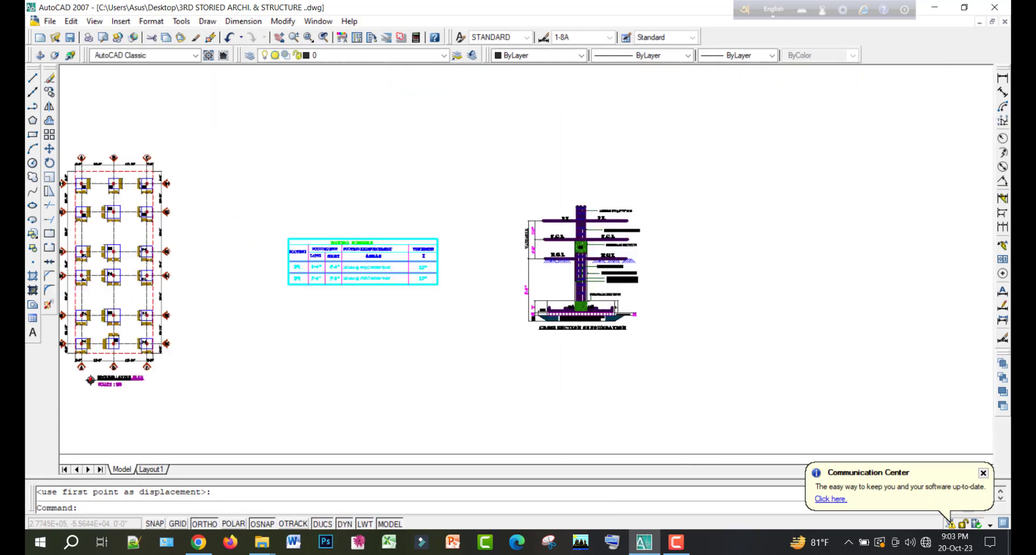
pyautogui.scroll(-10, 449, 374)
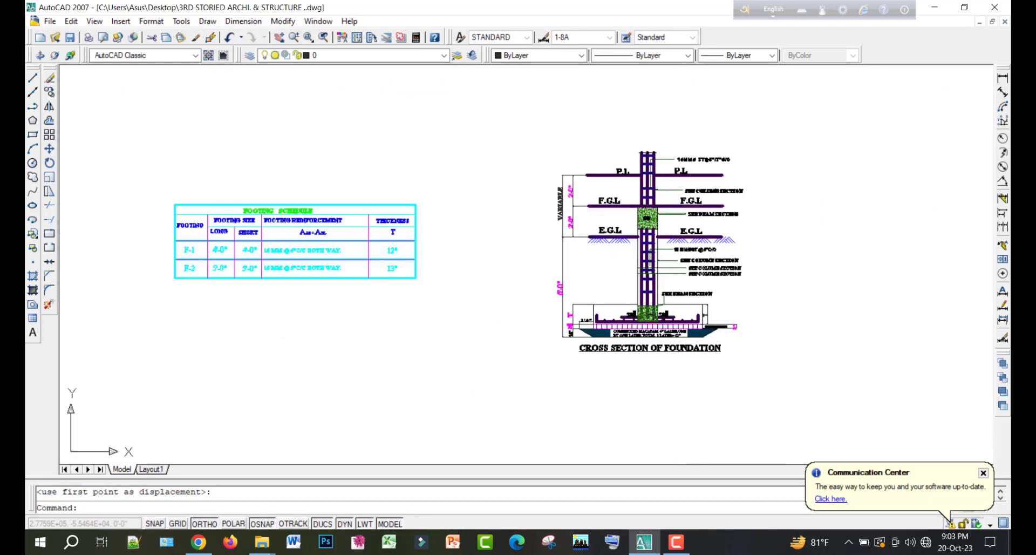
pyautogui.scroll(10, 321, 251)
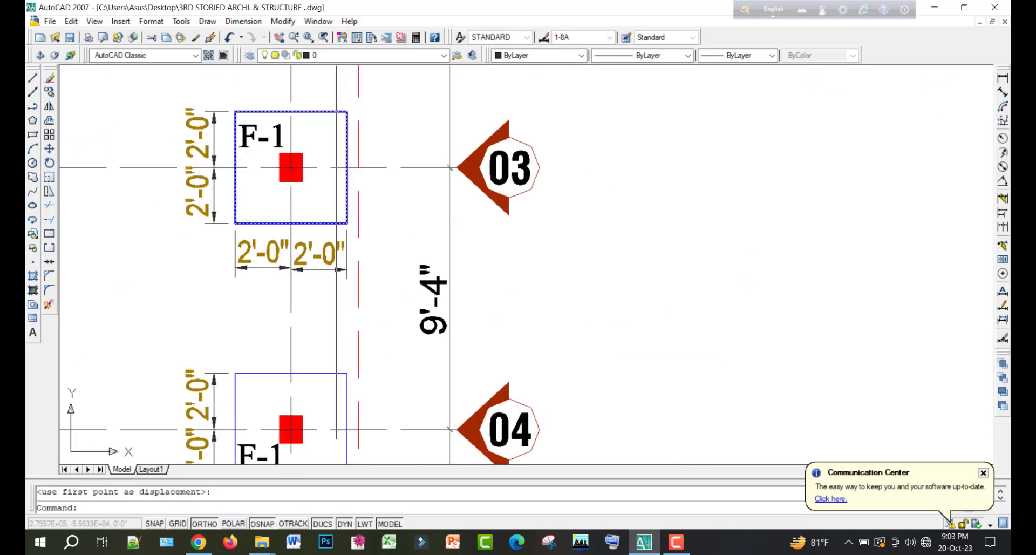
pyautogui.scroll(-8, 729, 185)
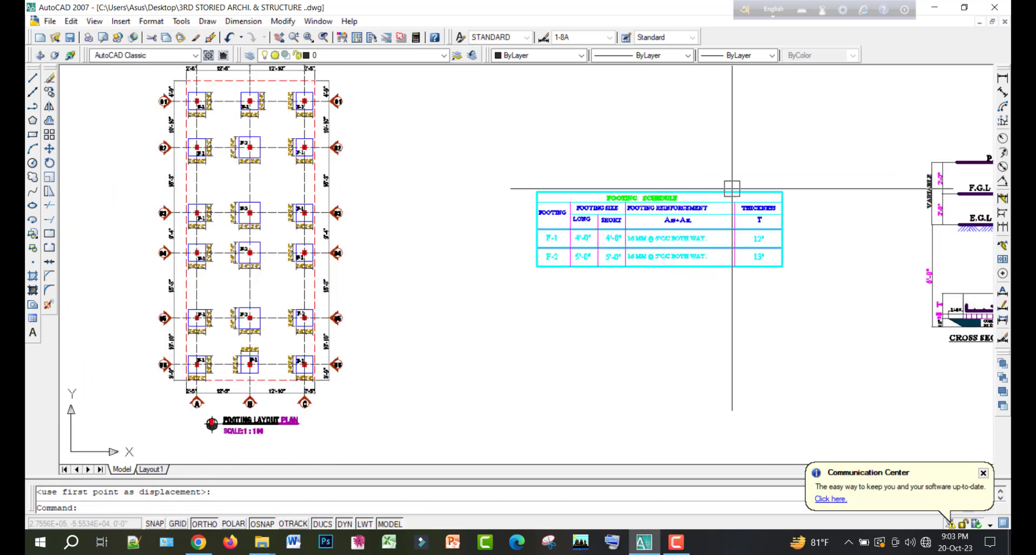
pyautogui.moveTo(820, 279); pyautogui.dragTo(494, 274, button='middle')
pyautogui.scroll(4, 604, 219)
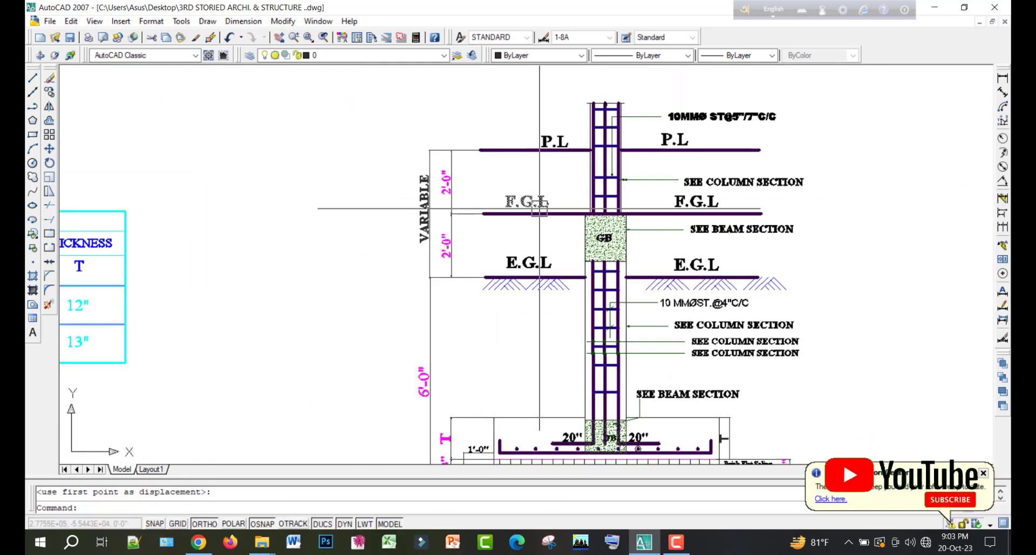
pyautogui.moveTo(523, 243); pyautogui.dragTo(509, 191, button='middle')
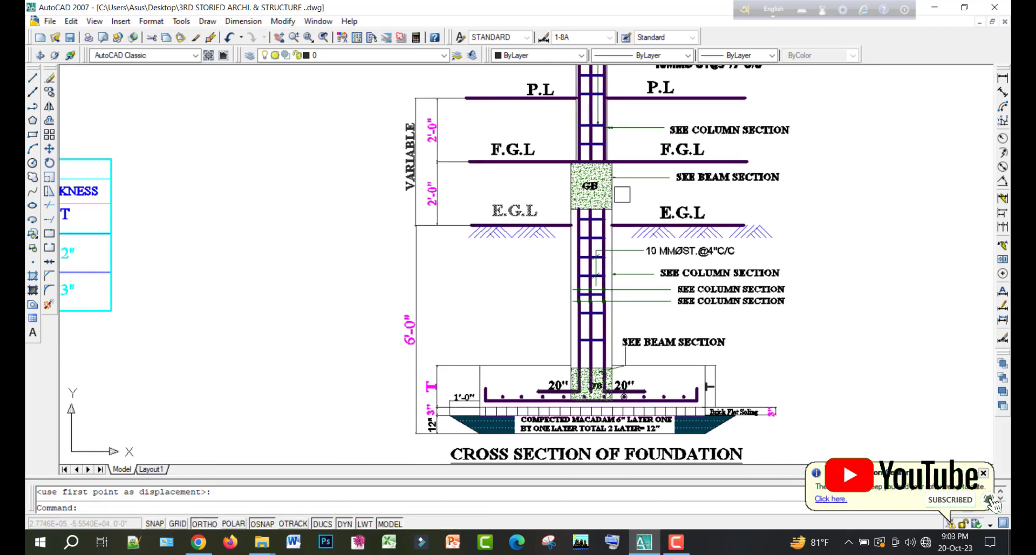
pyautogui.moveTo(525, 293); pyautogui.dragTo(541, 209, button='middle')
pyautogui.moveTo(451, 210); pyautogui.dragTo(455, 240, button='middle')
# Set the depth dimension text below E.G.L in the copied foundation cross section to 5'-0"
pyautogui.scroll(2, 426, 277)
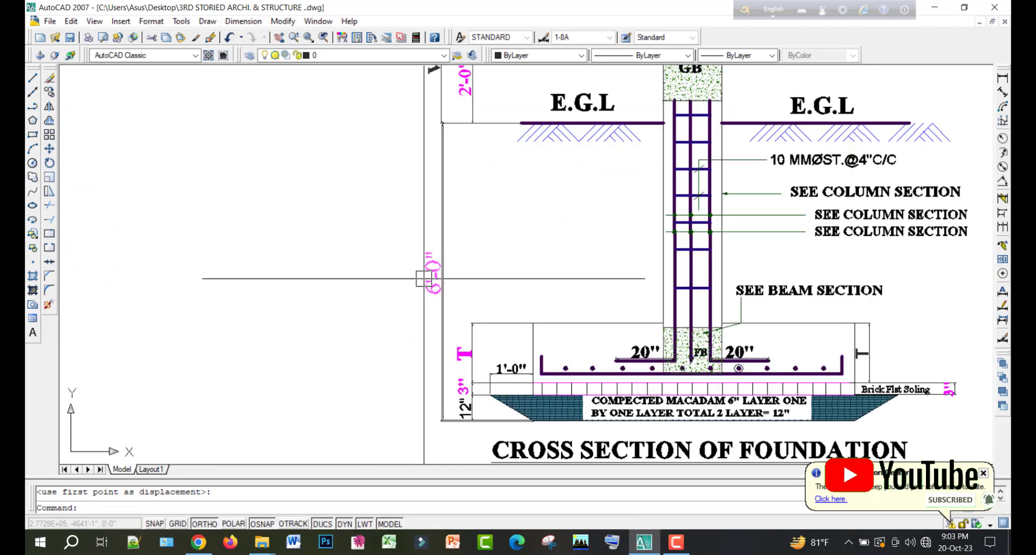
pyautogui.click(426, 277)
pyautogui.write('ED')
pyautogui.press('Return')
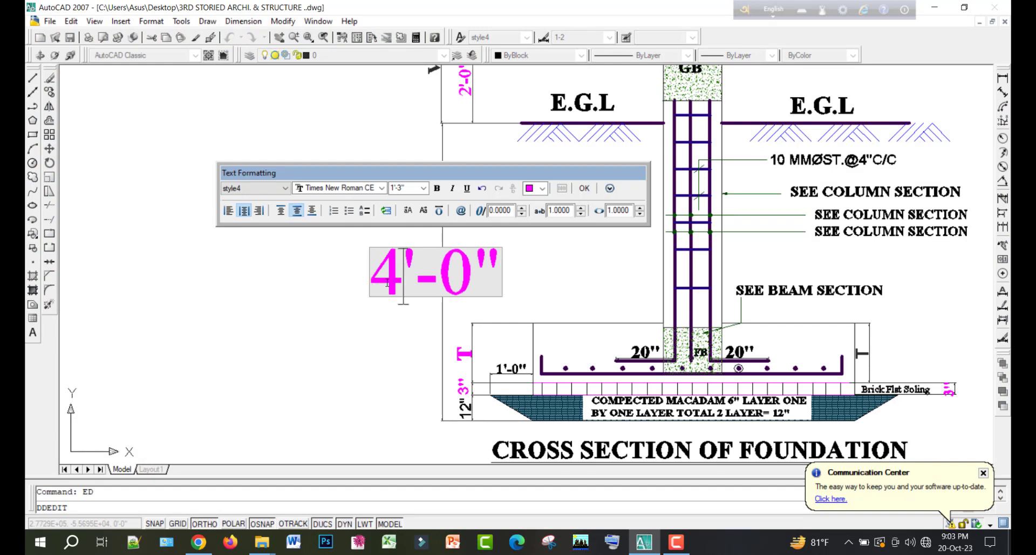
pyautogui.write('5')
pyautogui.click(357, 331)
pyautogui.scroll(-3, 427, 237)
pyautogui.moveTo(428, 219); pyautogui.dragTo(430, 267, button='middle')
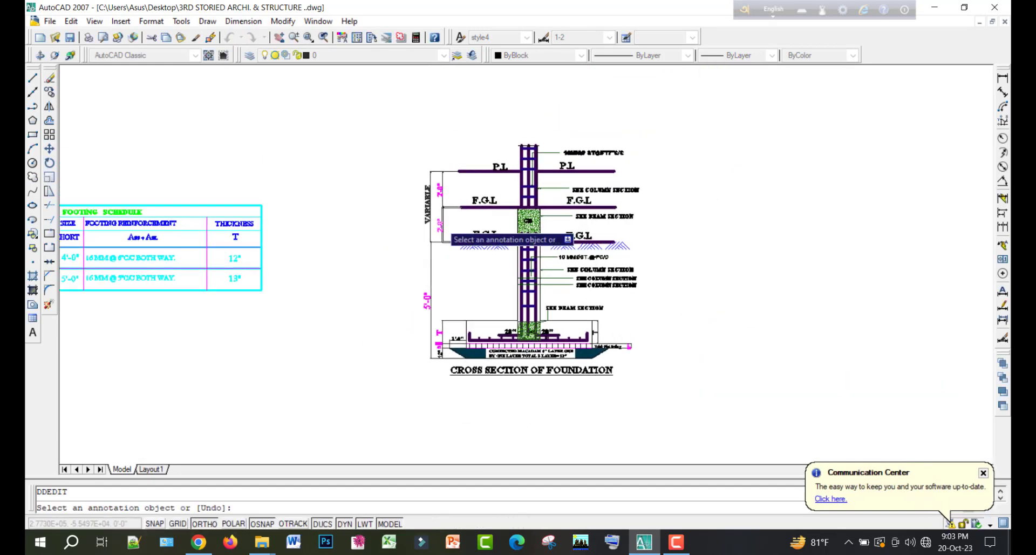
pyautogui.scroll(3, 445, 223)
pyautogui.press('Escape')
# Delete the footing beam's concrete hatch, its FB label and the arrow leader pointing to it in the cross section
pyautogui.moveTo(527, 213); pyautogui.dragTo(504, 278, button='middle')
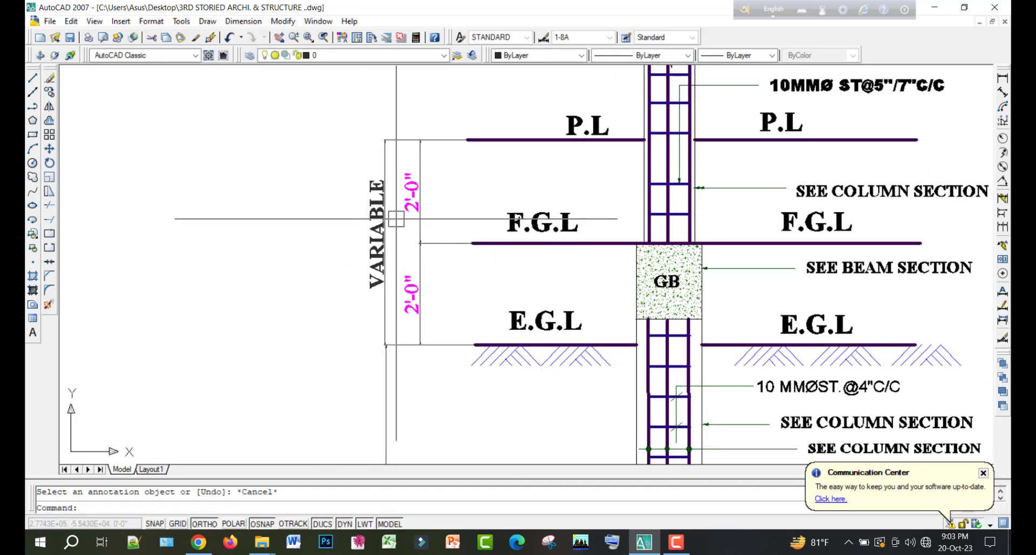
pyautogui.scroll(-3, 428, 224)
pyautogui.scroll(3, 428, 224)
pyautogui.scroll(-3, 510, 255)
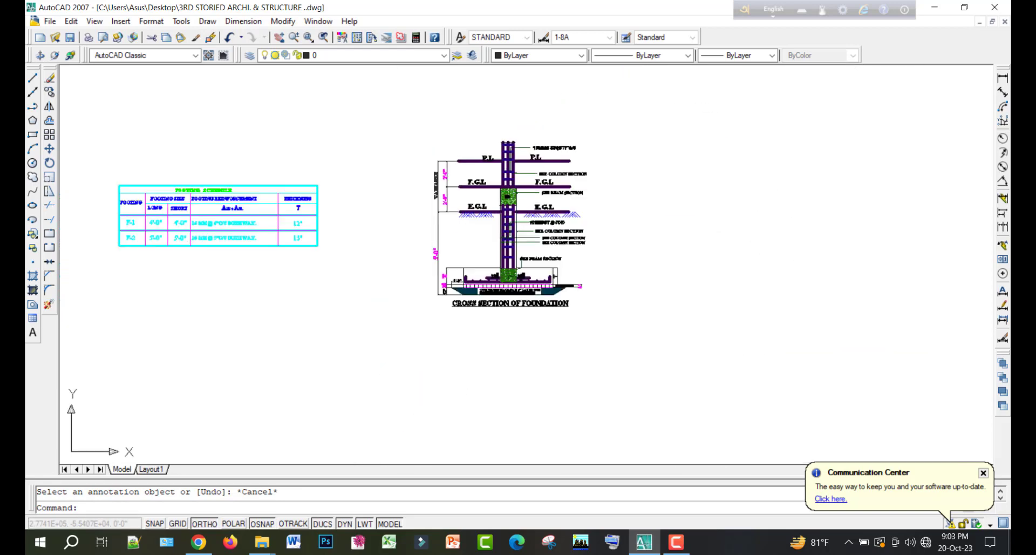
pyautogui.scroll(4, 511, 254)
pyautogui.scroll(6, 511, 254)
pyautogui.click(465, 288)
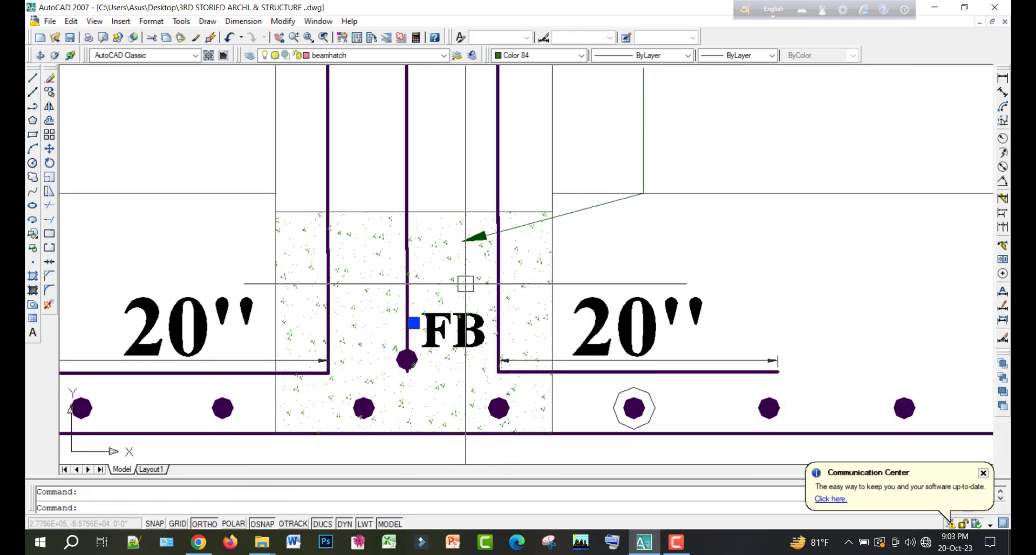
pyautogui.press('Delete')
pyautogui.click(461, 328)
pyautogui.press('Delete')
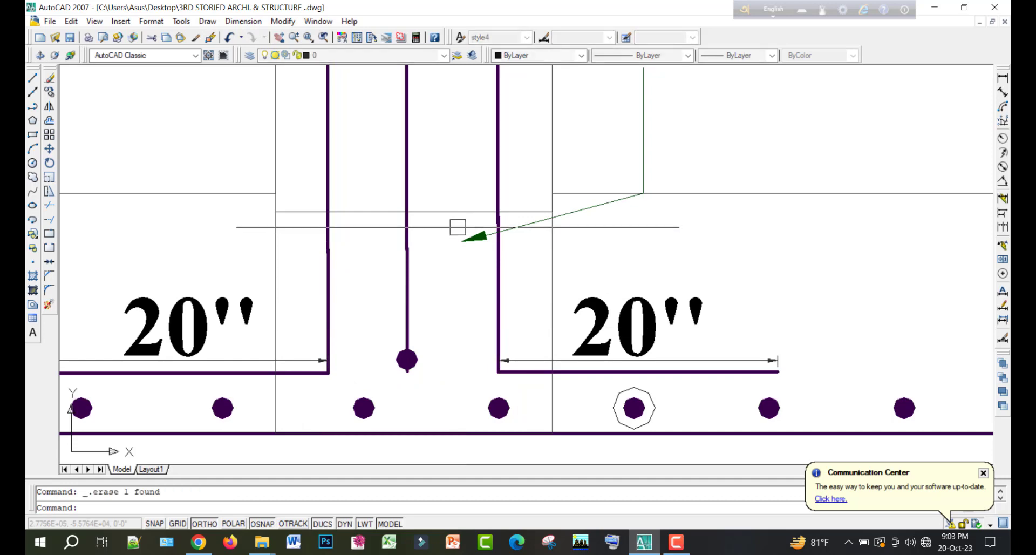
pyautogui.click(464, 233)
pyautogui.press('Delete')
# Delete the lower SEE BEAM SECTION note and its remaining vertical leader line above the footing
pyautogui.scroll(-4, 469, 229)
pyautogui.click(542, 183)
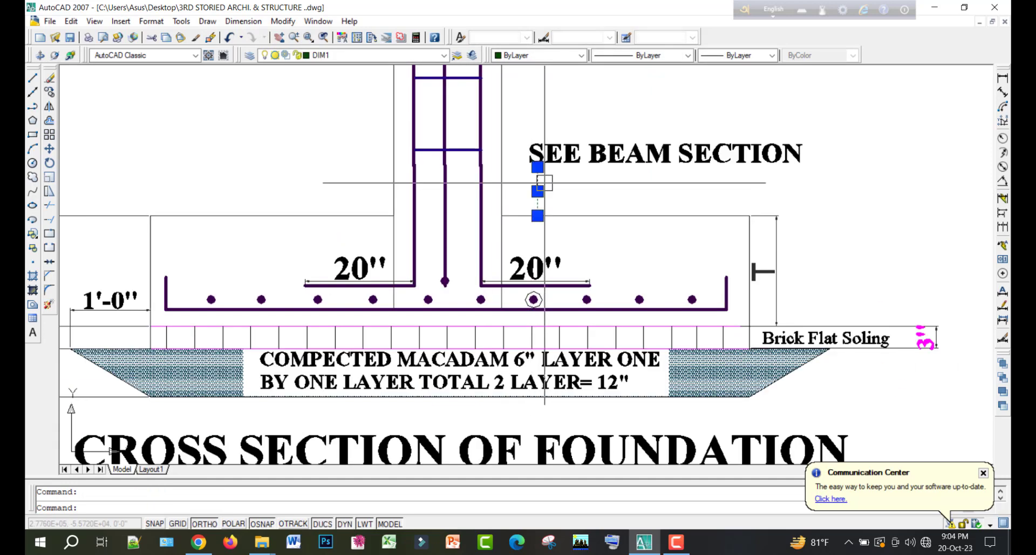
pyautogui.press('Delete')
pyautogui.click(535, 162)
pyautogui.press('Delete')
pyautogui.scroll(-5, 514, 165)
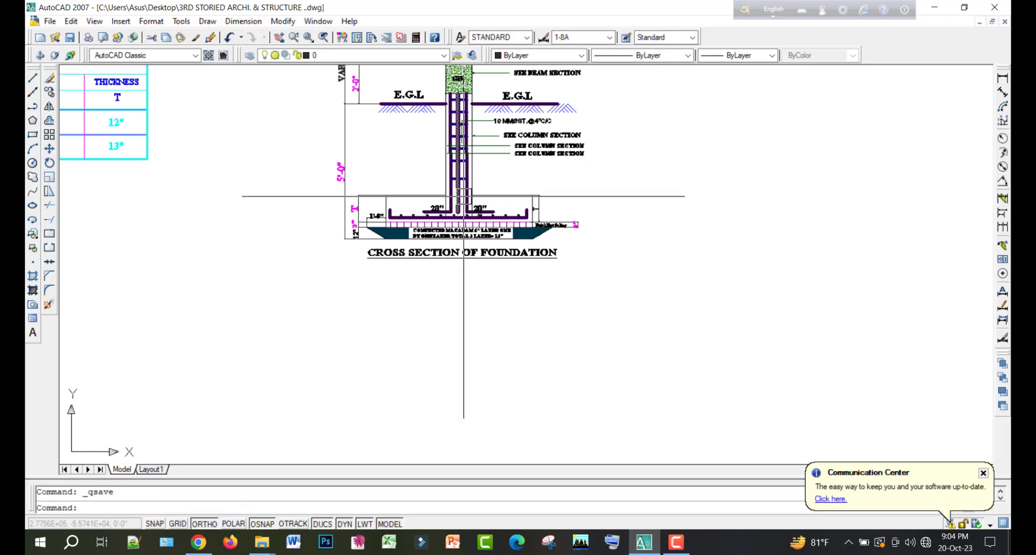
# Examine the adapted foundation cross section's depth and thickness dimensions, footing reinforcement, brick flat soling and macadam layers
pyautogui.moveTo(473, 237); pyautogui.dragTo(475, 387, button='middle')
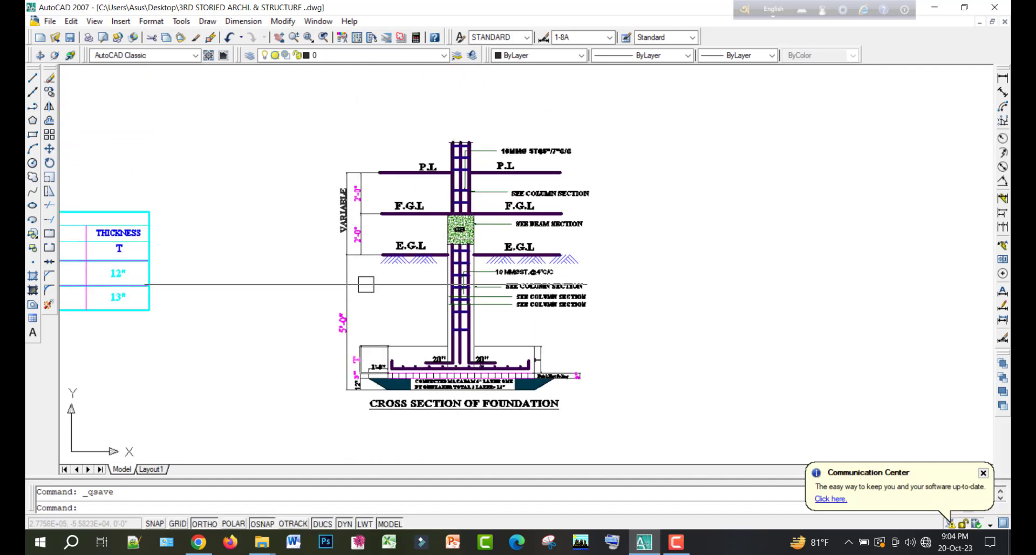
pyautogui.scroll(3, 357, 263)
pyautogui.moveTo(350, 264); pyautogui.dragTo(324, 176, button='middle')
pyautogui.scroll(2, 372, 271)
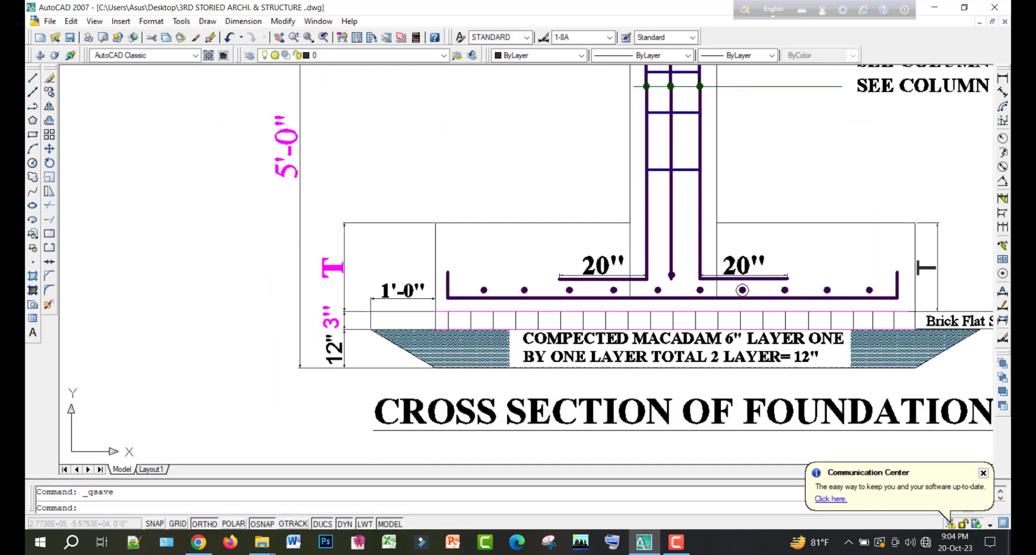
pyautogui.moveTo(311, 290); pyautogui.dragTo(278, 256, button='middle')
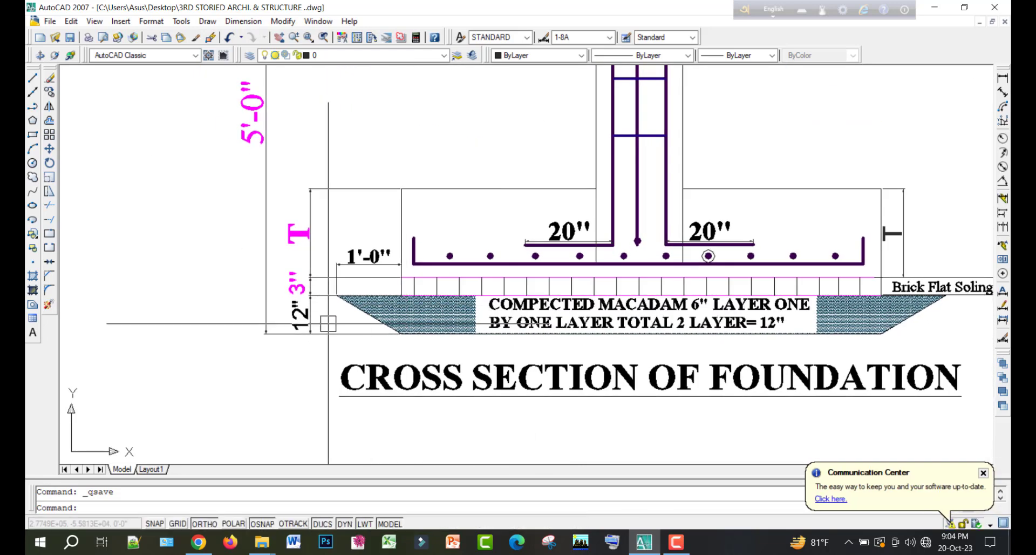
pyautogui.scroll(1, 319, 323)
pyautogui.moveTo(573, 336); pyautogui.dragTo(381, 306, button='middle')
pyautogui.scroll(-2, 620, 278)
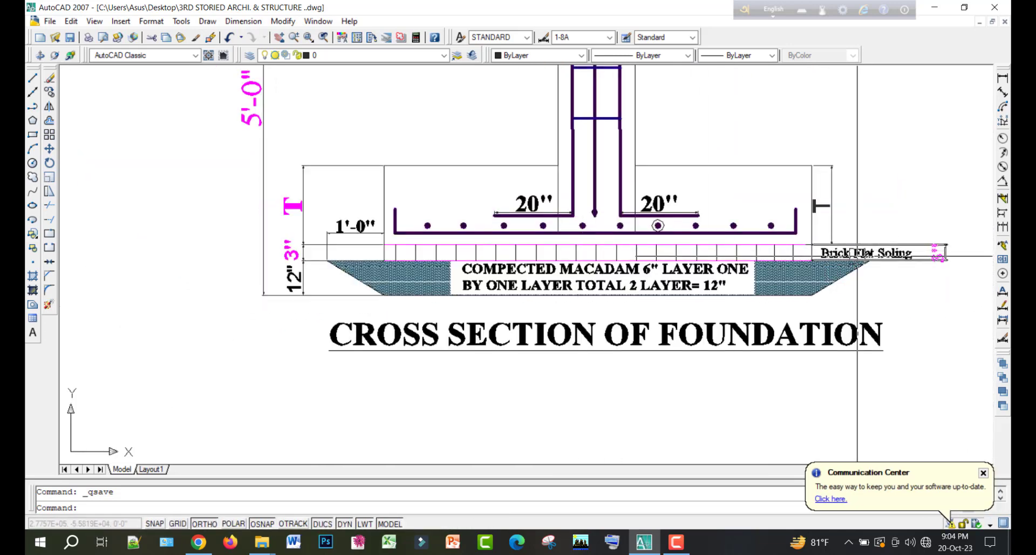
pyautogui.scroll(1, 372, 221)
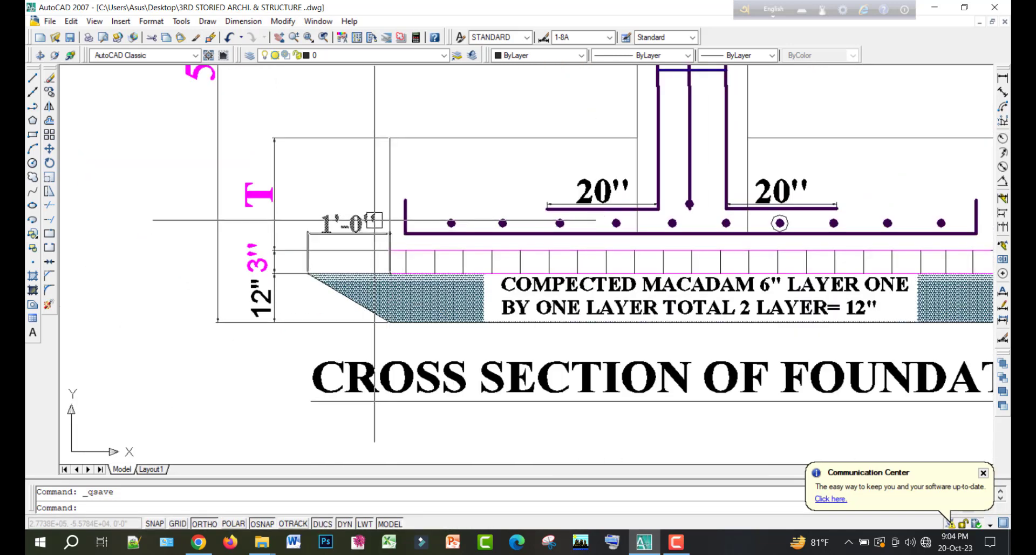
pyautogui.moveTo(643, 100); pyautogui.dragTo(497, 194, button='middle')
pyautogui.scroll(-2, 498, 195)
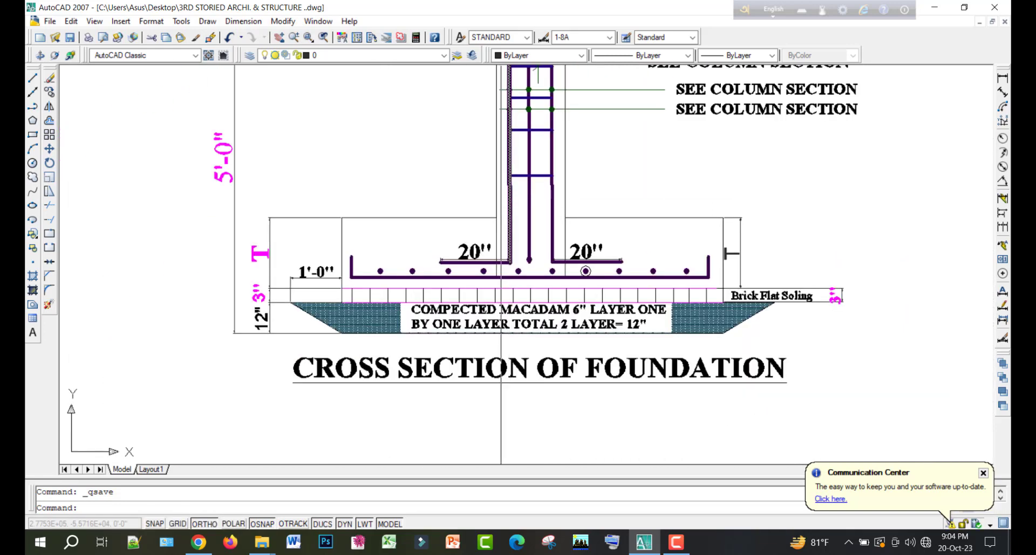
pyautogui.scroll(3, 500, 250)
pyautogui.moveTo(674, 294); pyautogui.dragTo(543, 315, button='middle')
pyautogui.scroll(-6, 543, 314)
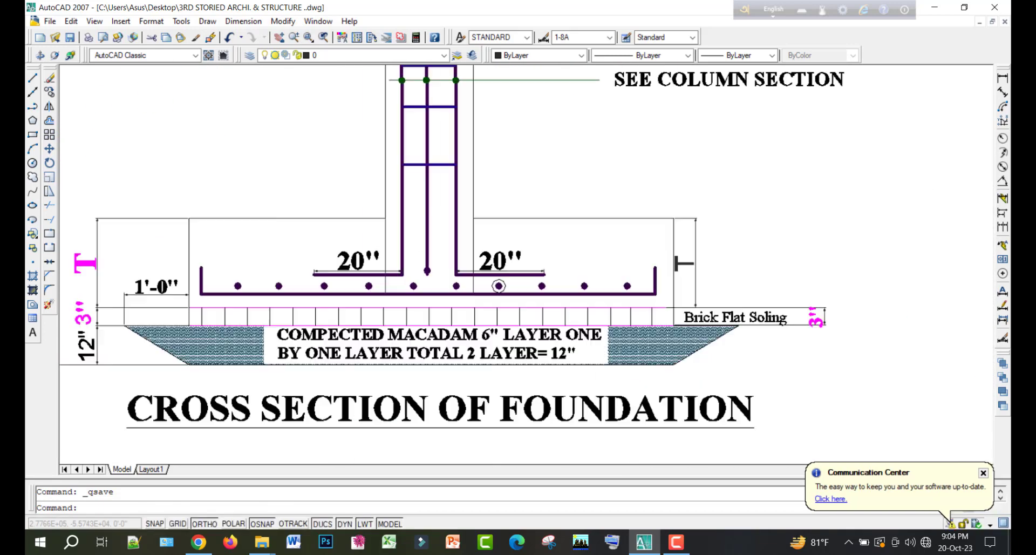
pyautogui.moveTo(361, 251); pyautogui.dragTo(378, 258, button='middle')
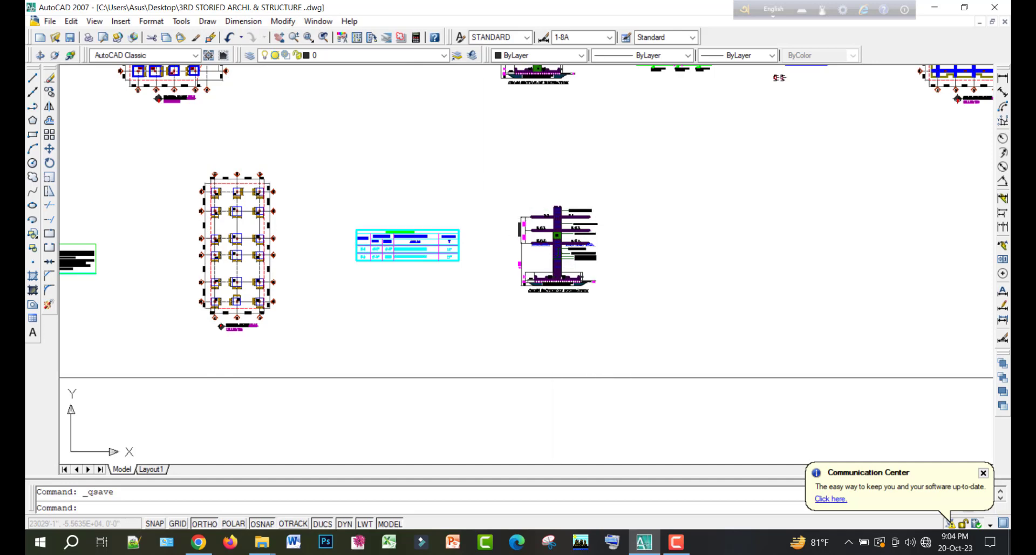
pyautogui.scroll(6, 547, 258)
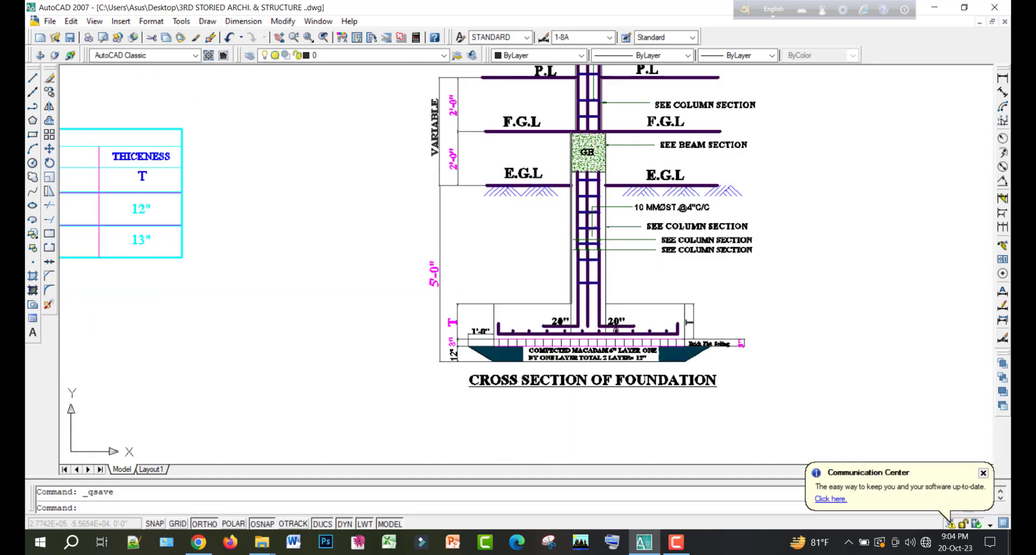
pyautogui.scroll(3, 448, 286)
pyautogui.scroll(-4, 458, 247)
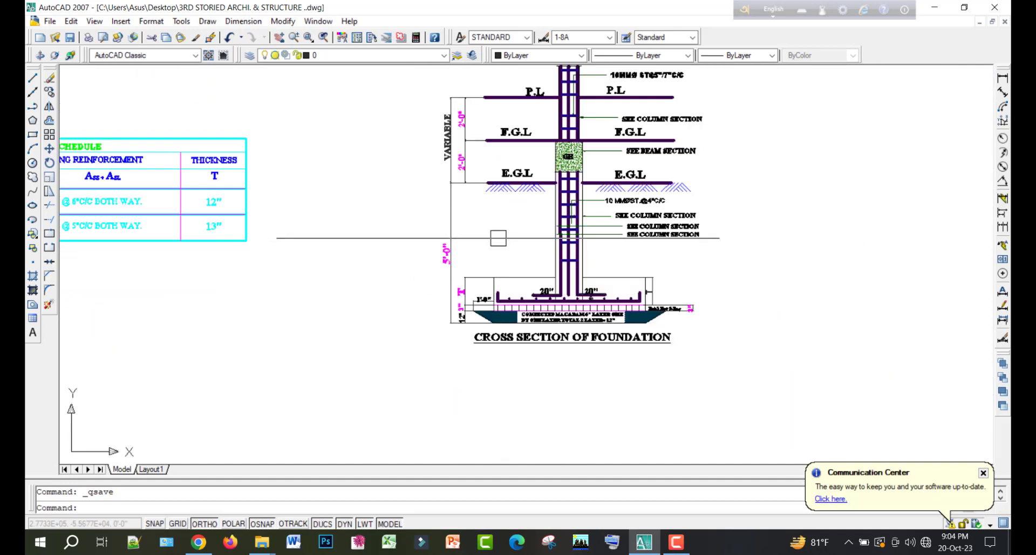
pyautogui.scroll(-4, 494, 235)
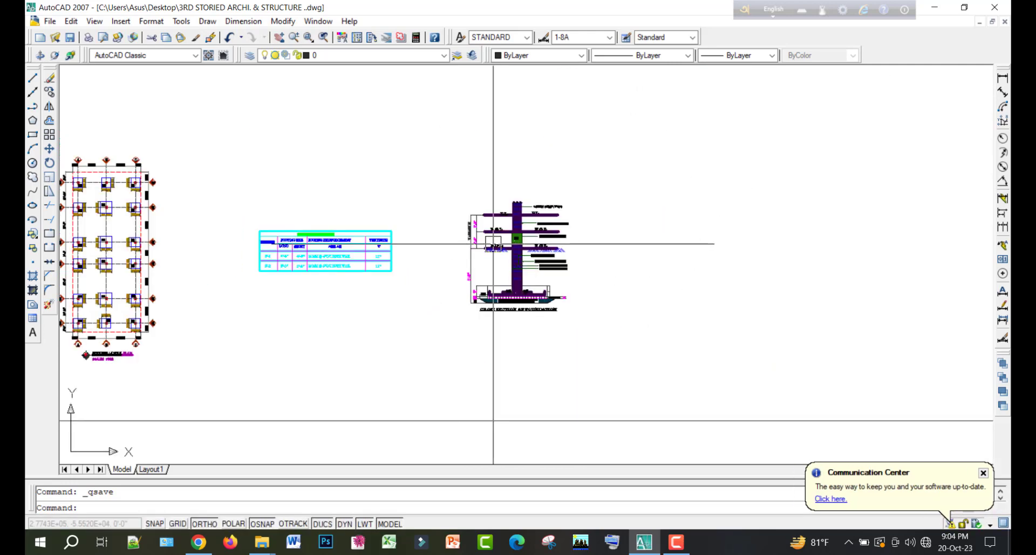
# Delete the original footing layout plan, its footing schedule and the original foundation cross section from the upper row of drawings
pyautogui.scroll(-5, 492, 243)
pyautogui.scroll(3, 394, 168)
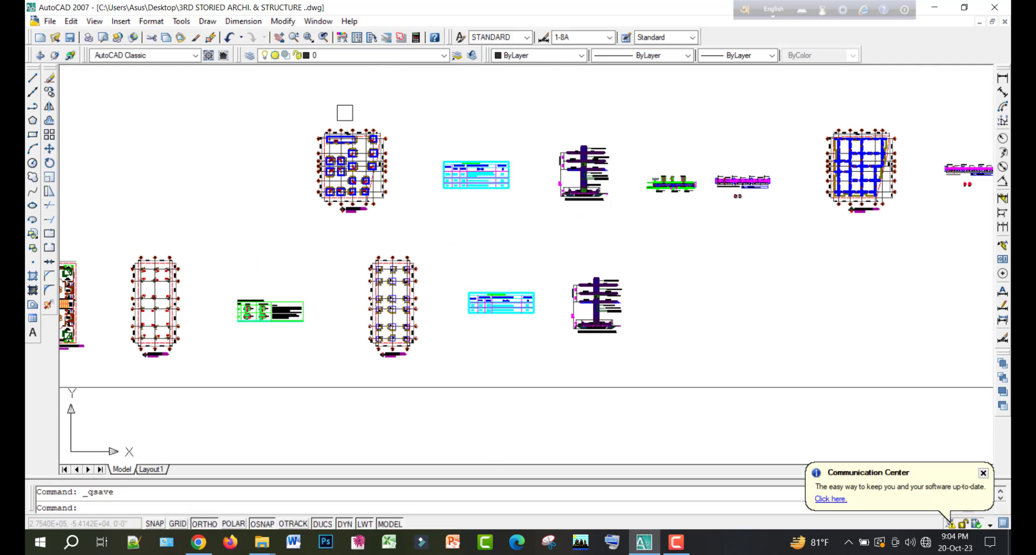
pyautogui.moveTo(342, 109); pyautogui.dragTo(335, 157, button='middle')
pyautogui.click(295, 132)
pyautogui.click(620, 259)
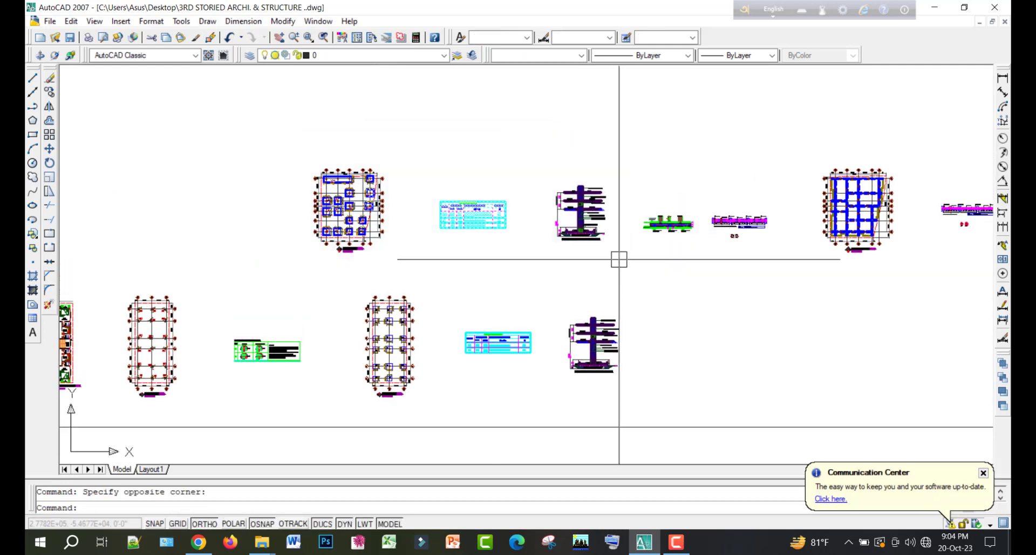
pyautogui.moveTo(620, 259); pyautogui.dragTo(478, 254, button='middle')
pyautogui.press('Delete')
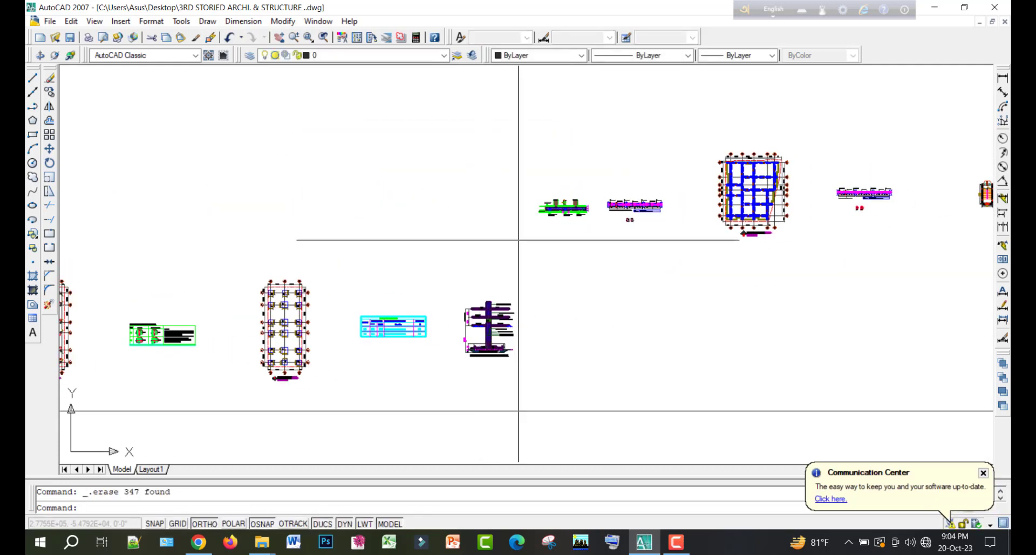
pyautogui.scroll(-3, 506, 176)
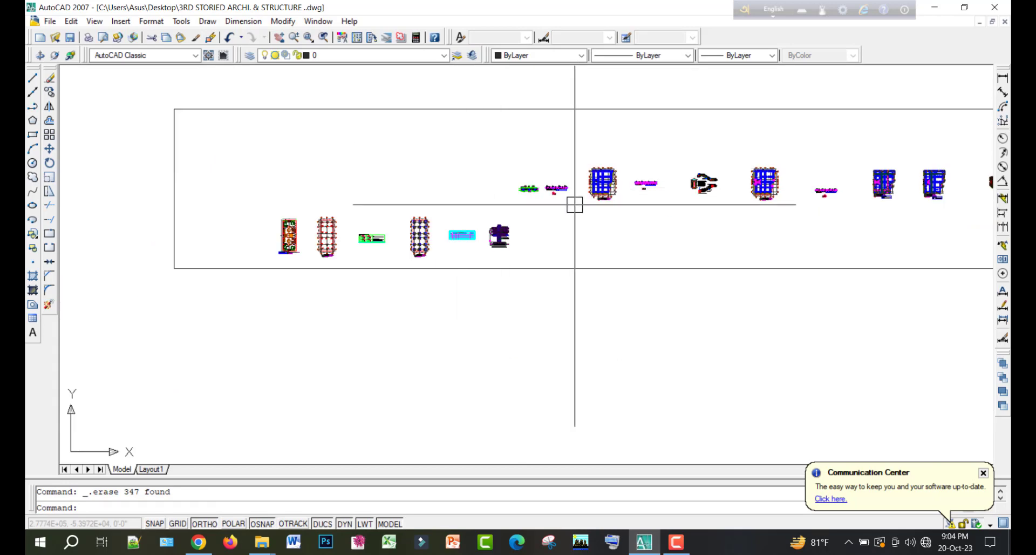
pyautogui.scroll(4, 426, 277)
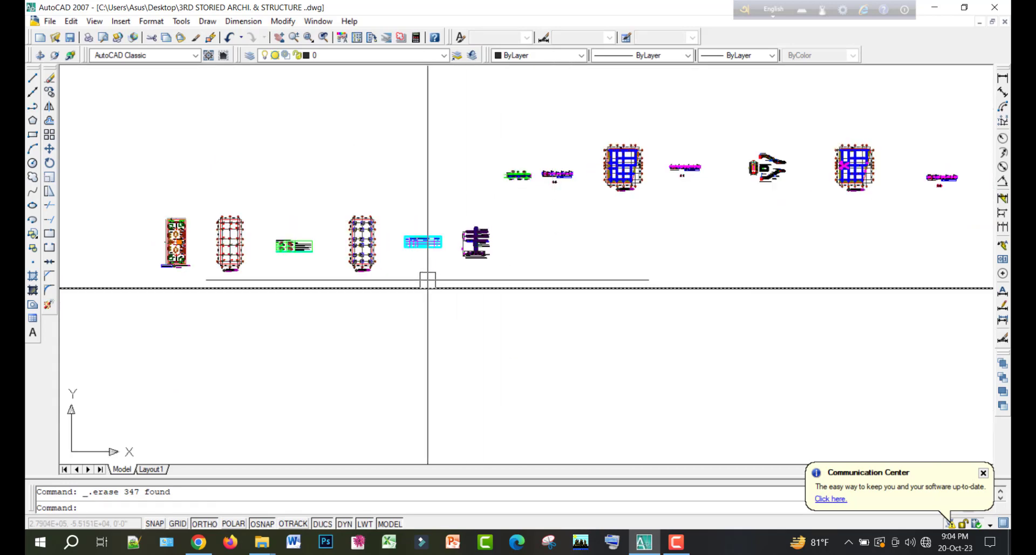
pyautogui.moveTo(682, 238); pyautogui.dragTo(518, 393, button='middle')
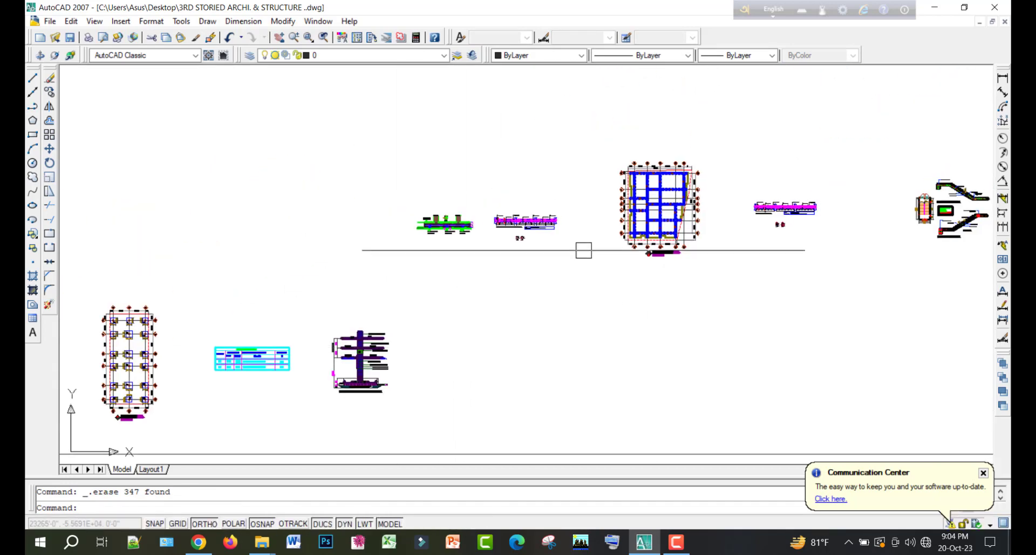